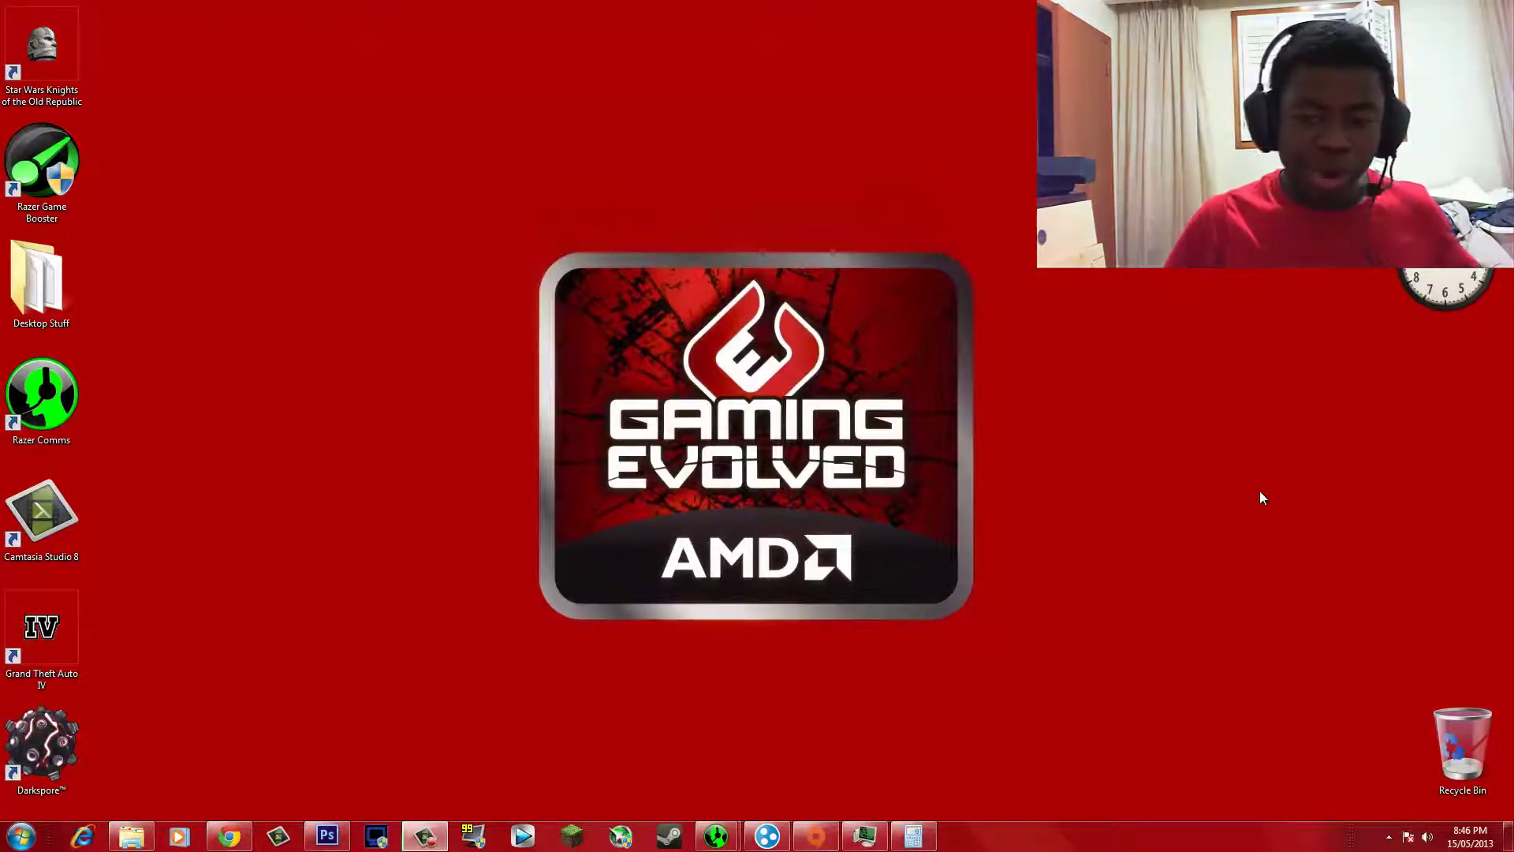
- Check the available playback devices in the Windows volume mixer, then close it
{"action": "left_click", "coordinate": [1427, 837]}
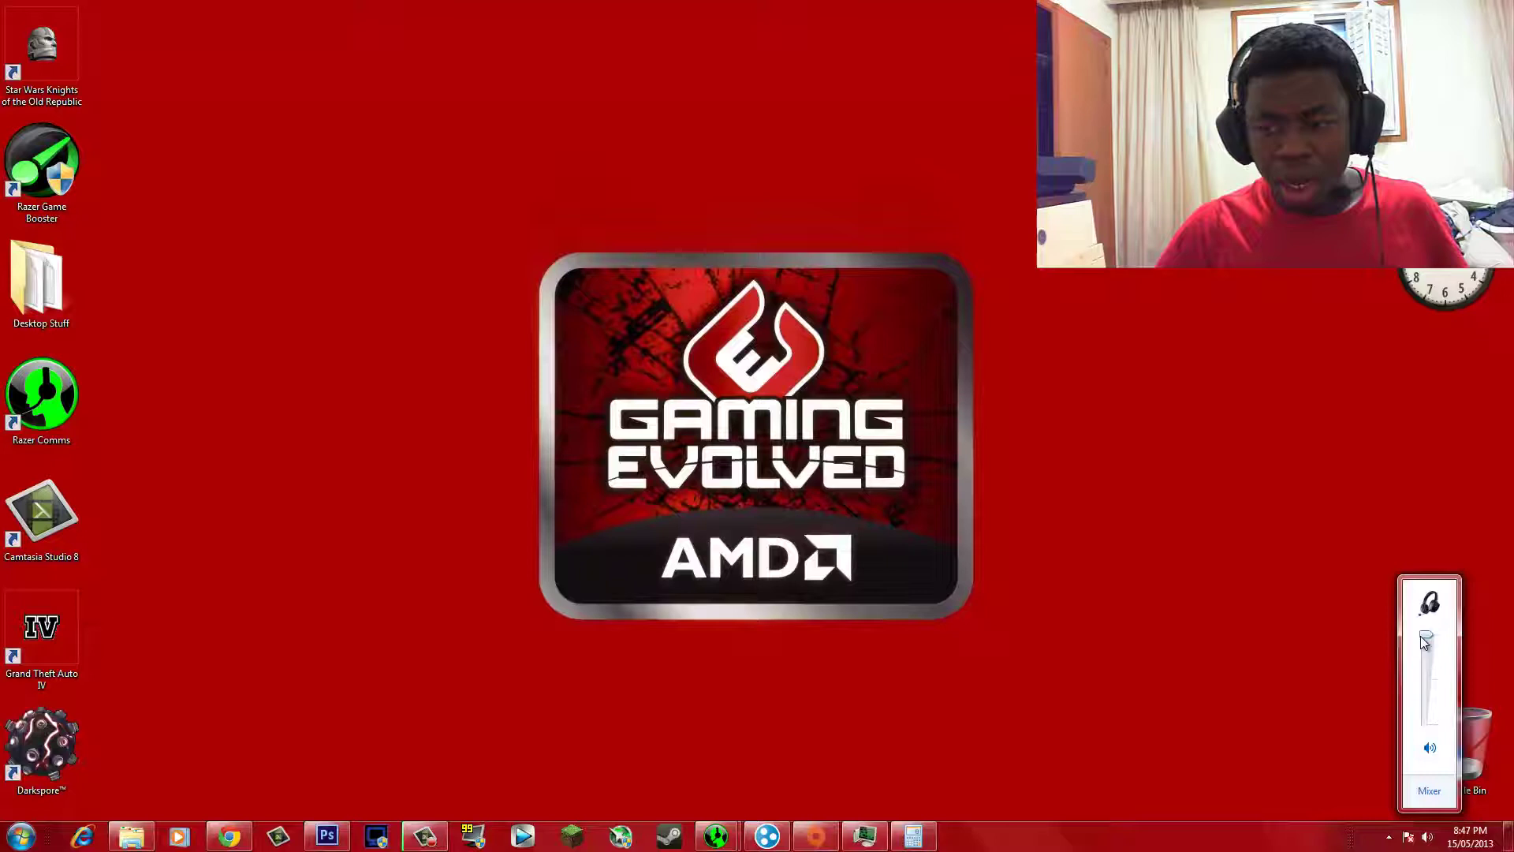
{"action": "left_click", "coordinate": [1429, 791]}
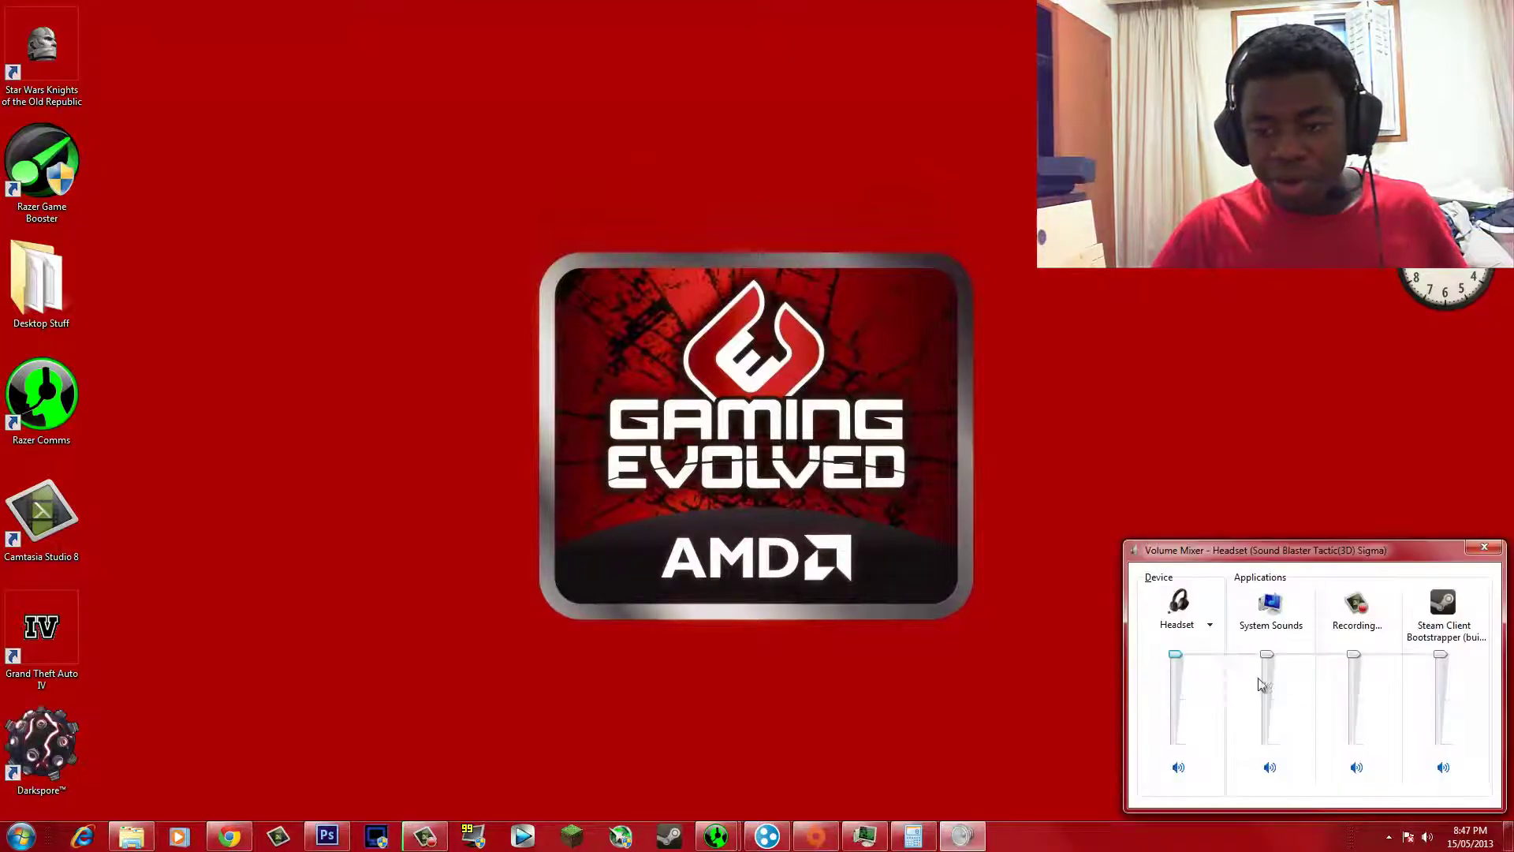
{"action": "left_click", "coordinate": [1205, 626]}
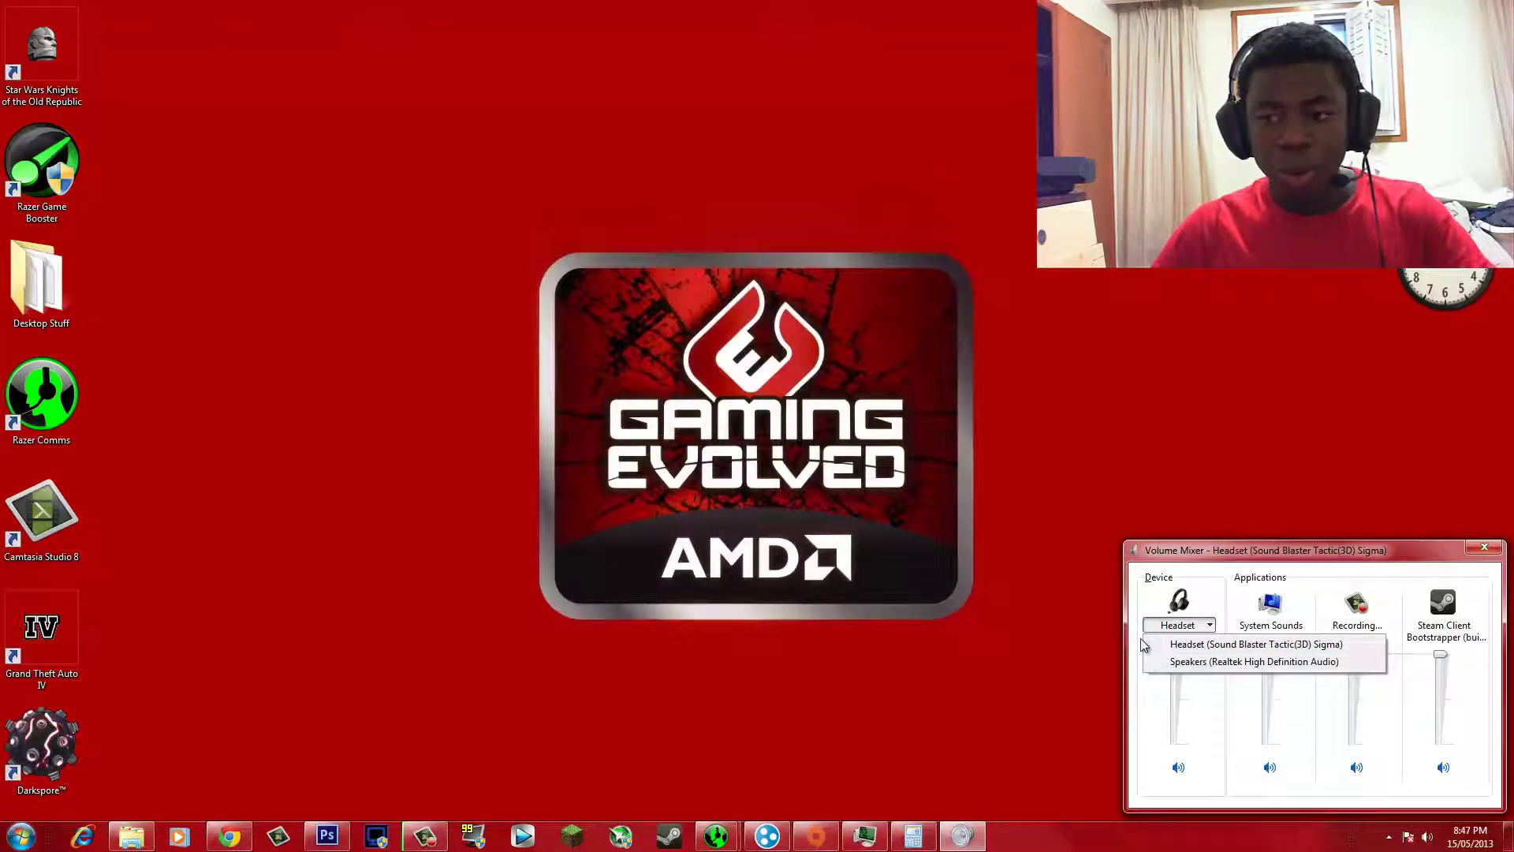
{"action": "left_click", "coordinate": [1484, 548]}
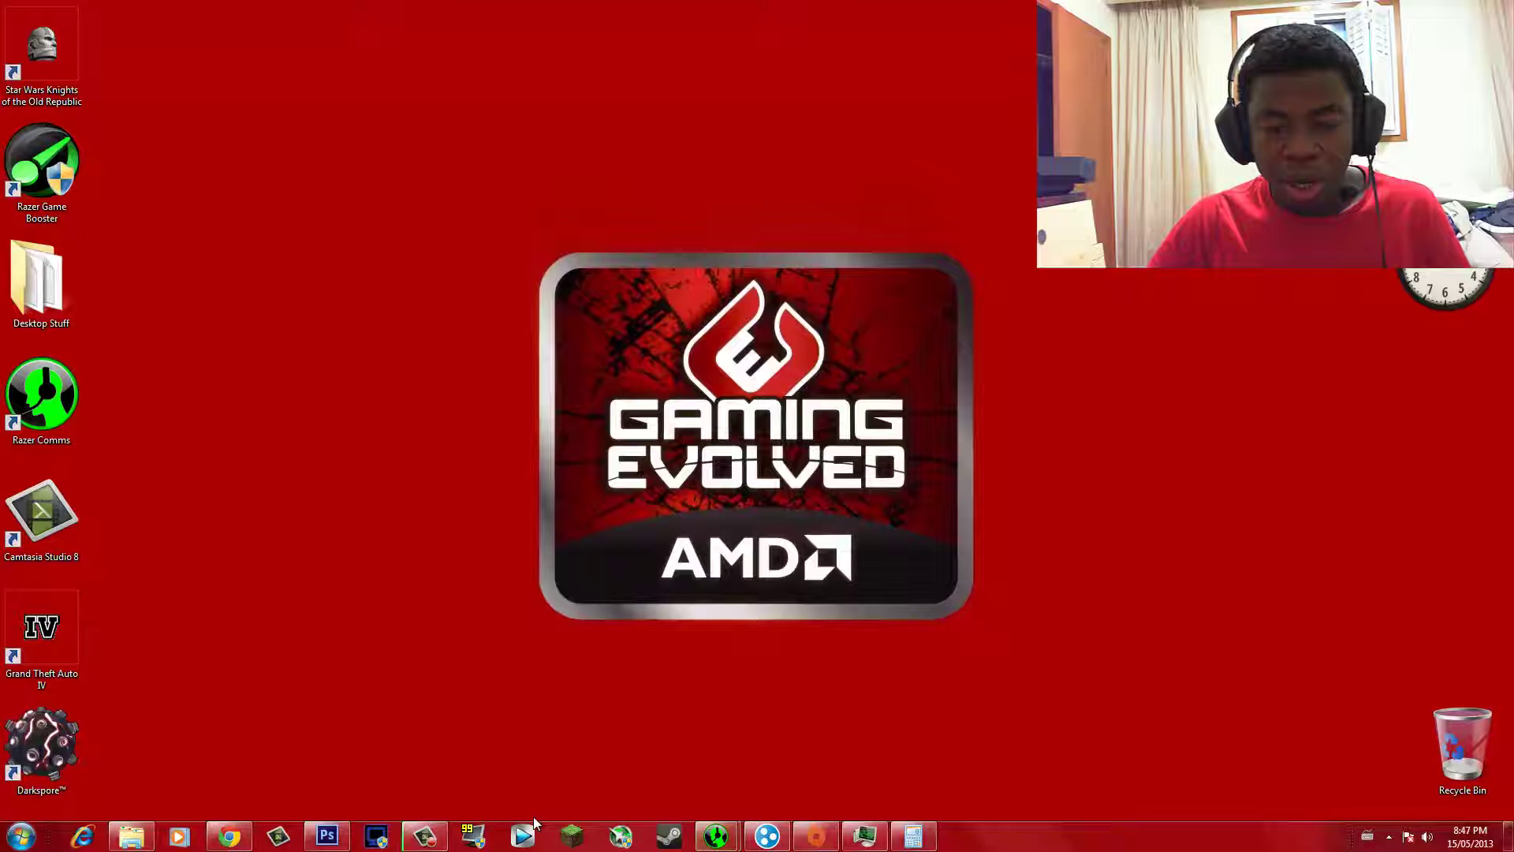
- Launch Dxtory, centre its window, and view the Audio settings for streams 1 and 2
{"action": "left_click", "coordinate": [376, 833]}
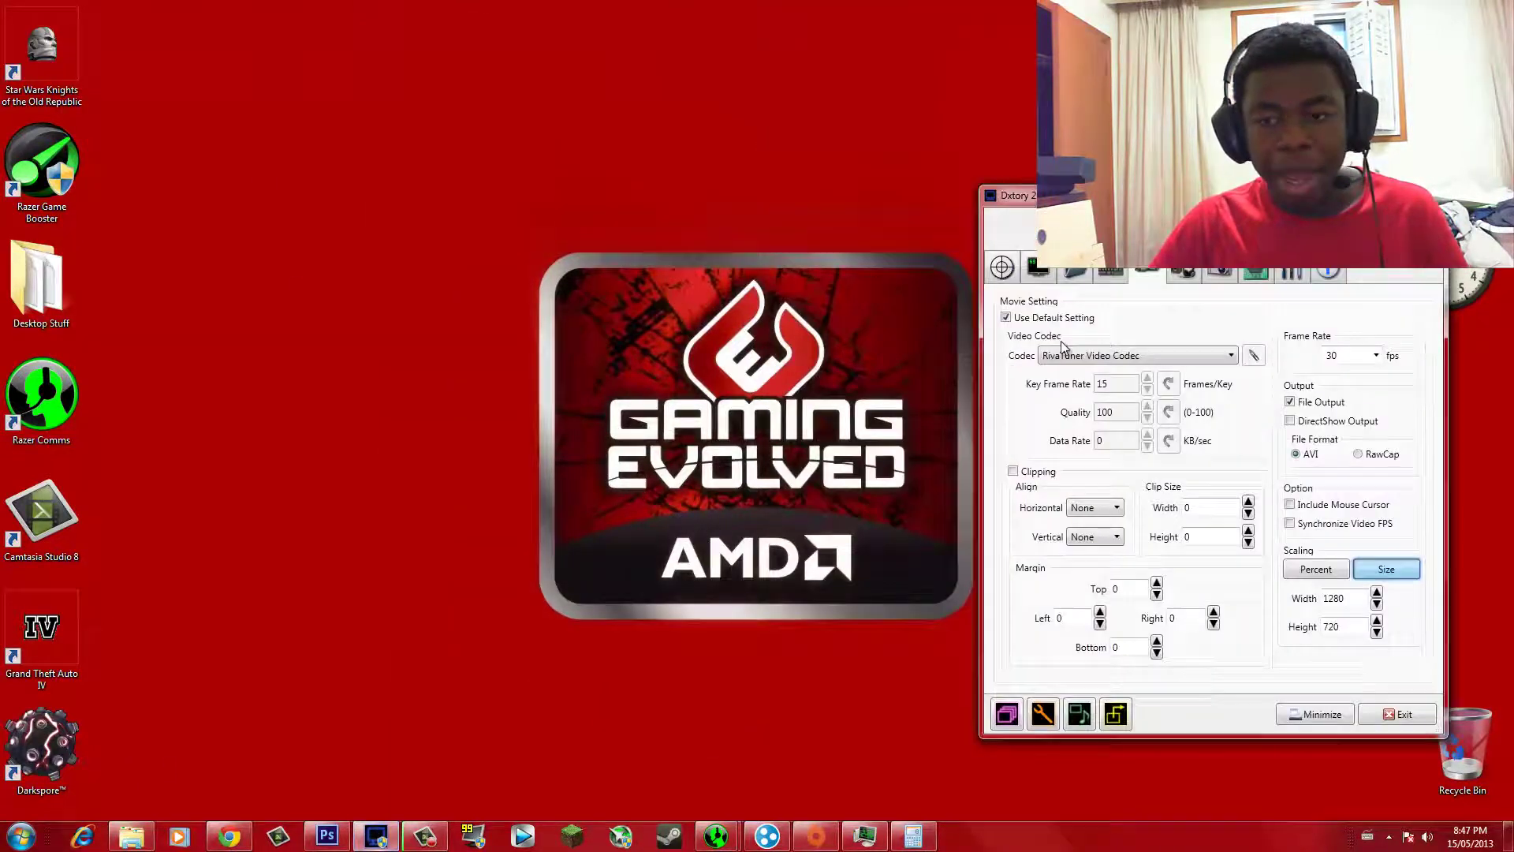
{"action": "left_click_drag", "start_coordinate": [1086, 227], "coordinate": [621, 142]}
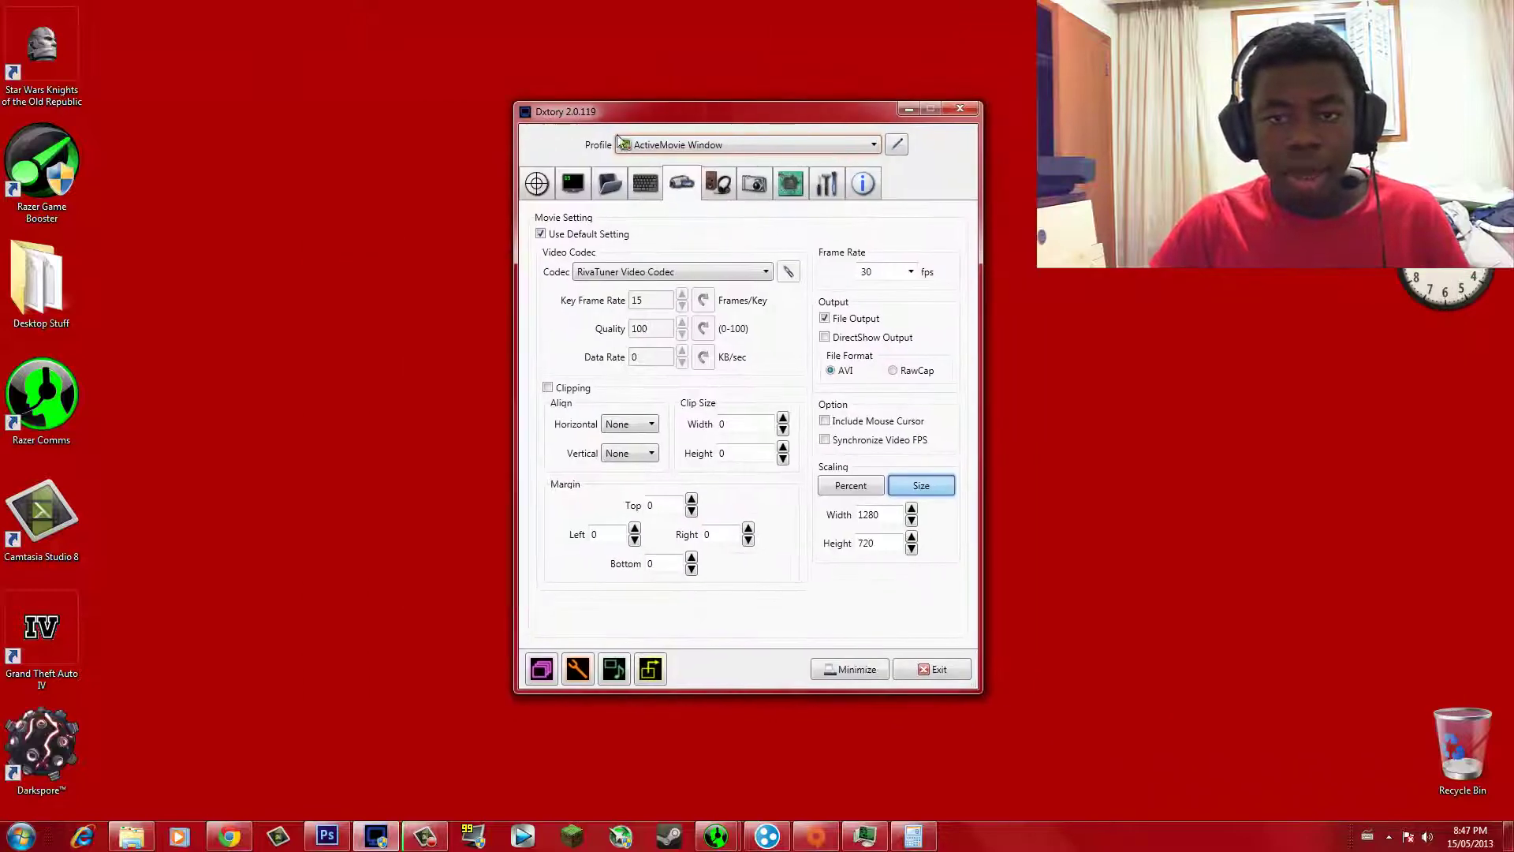
{"action": "left_click", "coordinate": [704, 186]}
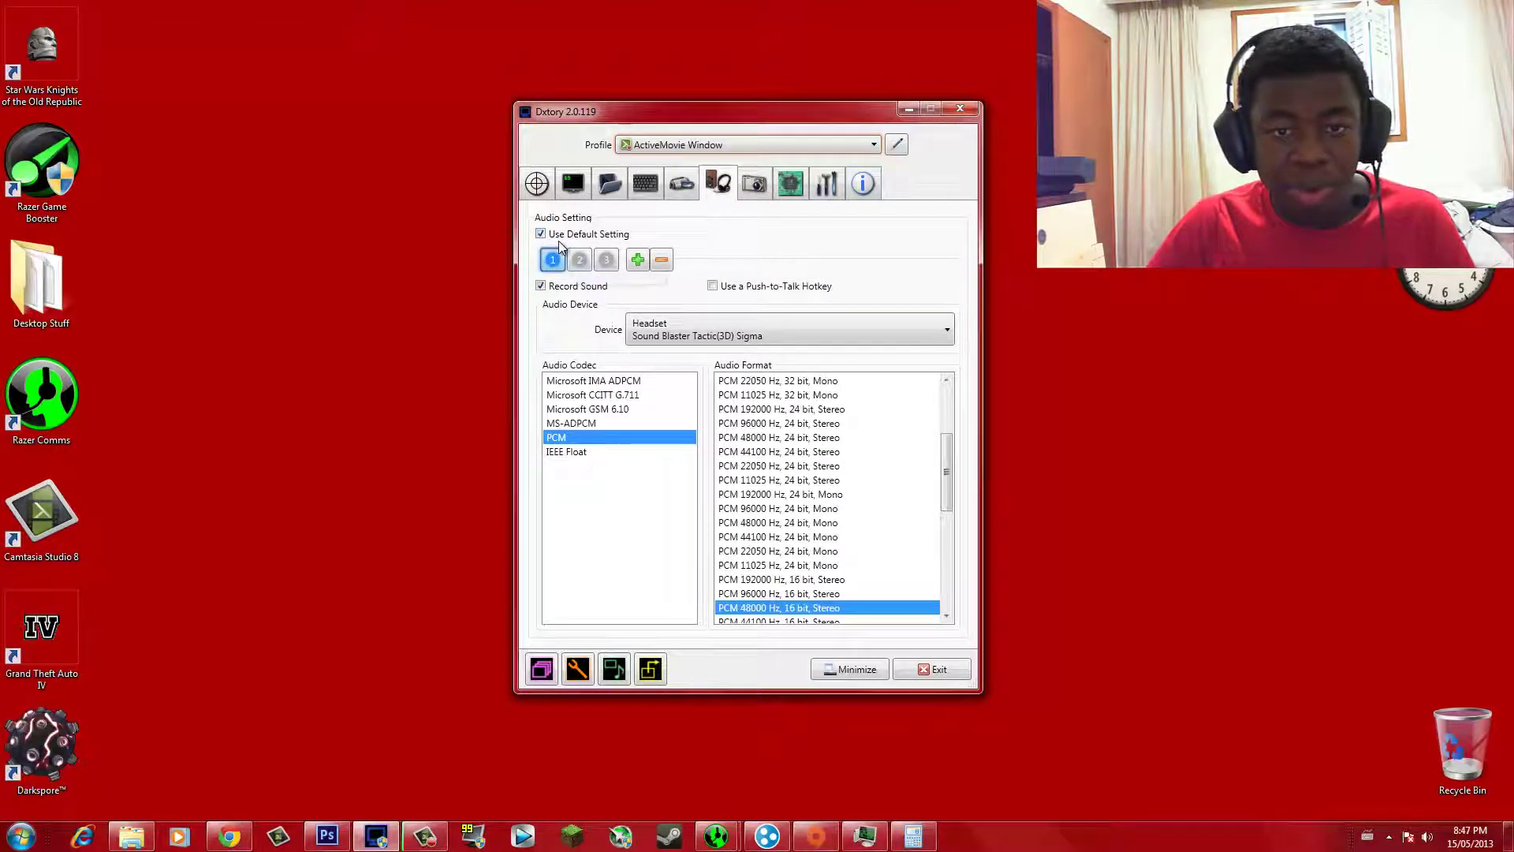
{"action": "left_click", "coordinate": [575, 259]}
{"action": "left_click", "coordinate": [553, 261]}
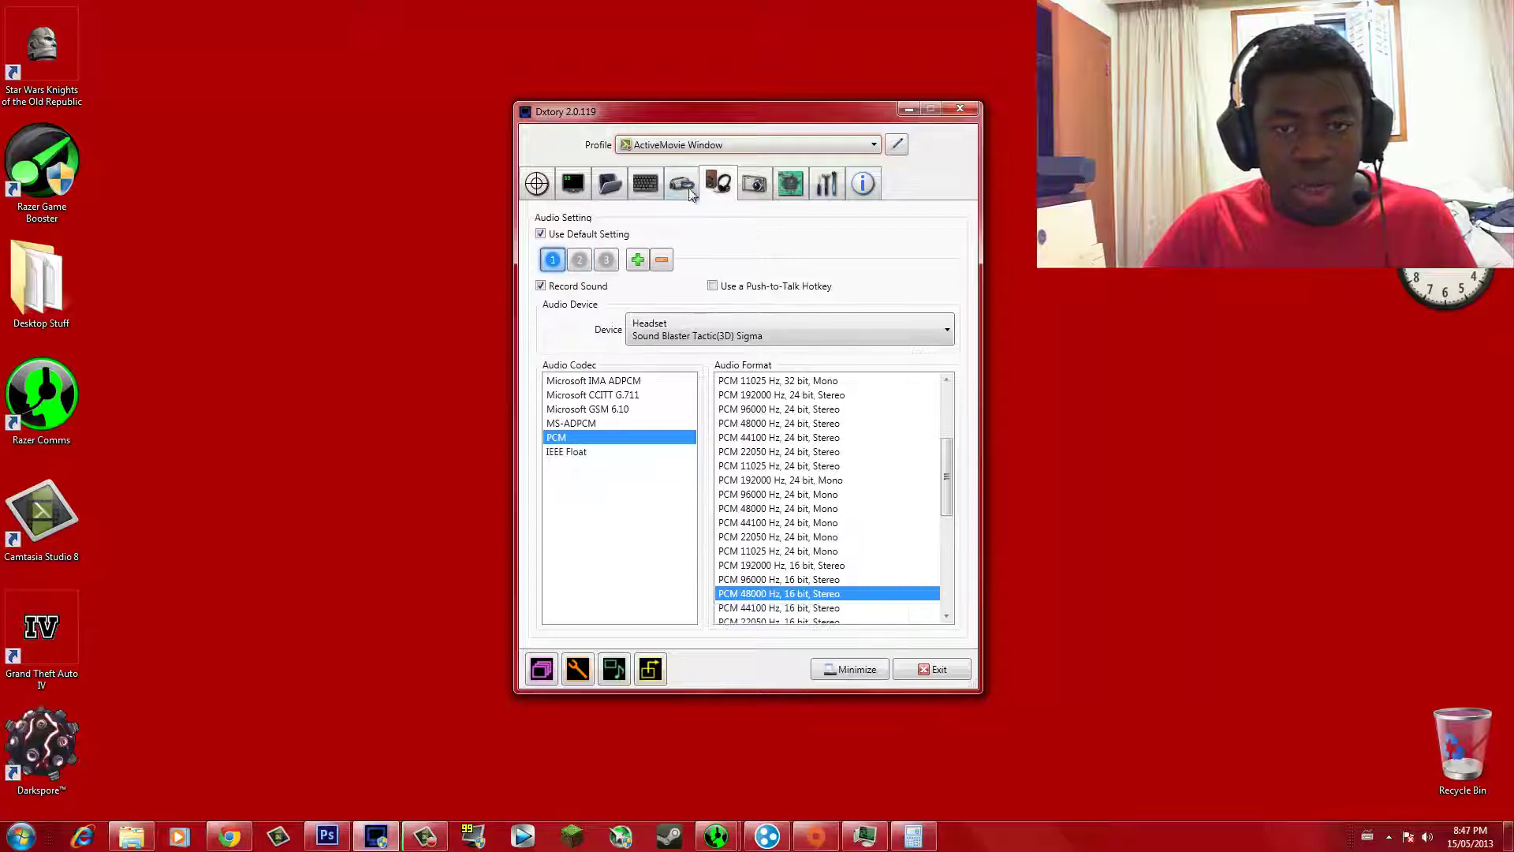
- Select the Default recording profile in Dxtory
{"action": "left_click", "coordinate": [677, 149]}
{"action": "left_click", "coordinate": [680, 162]}
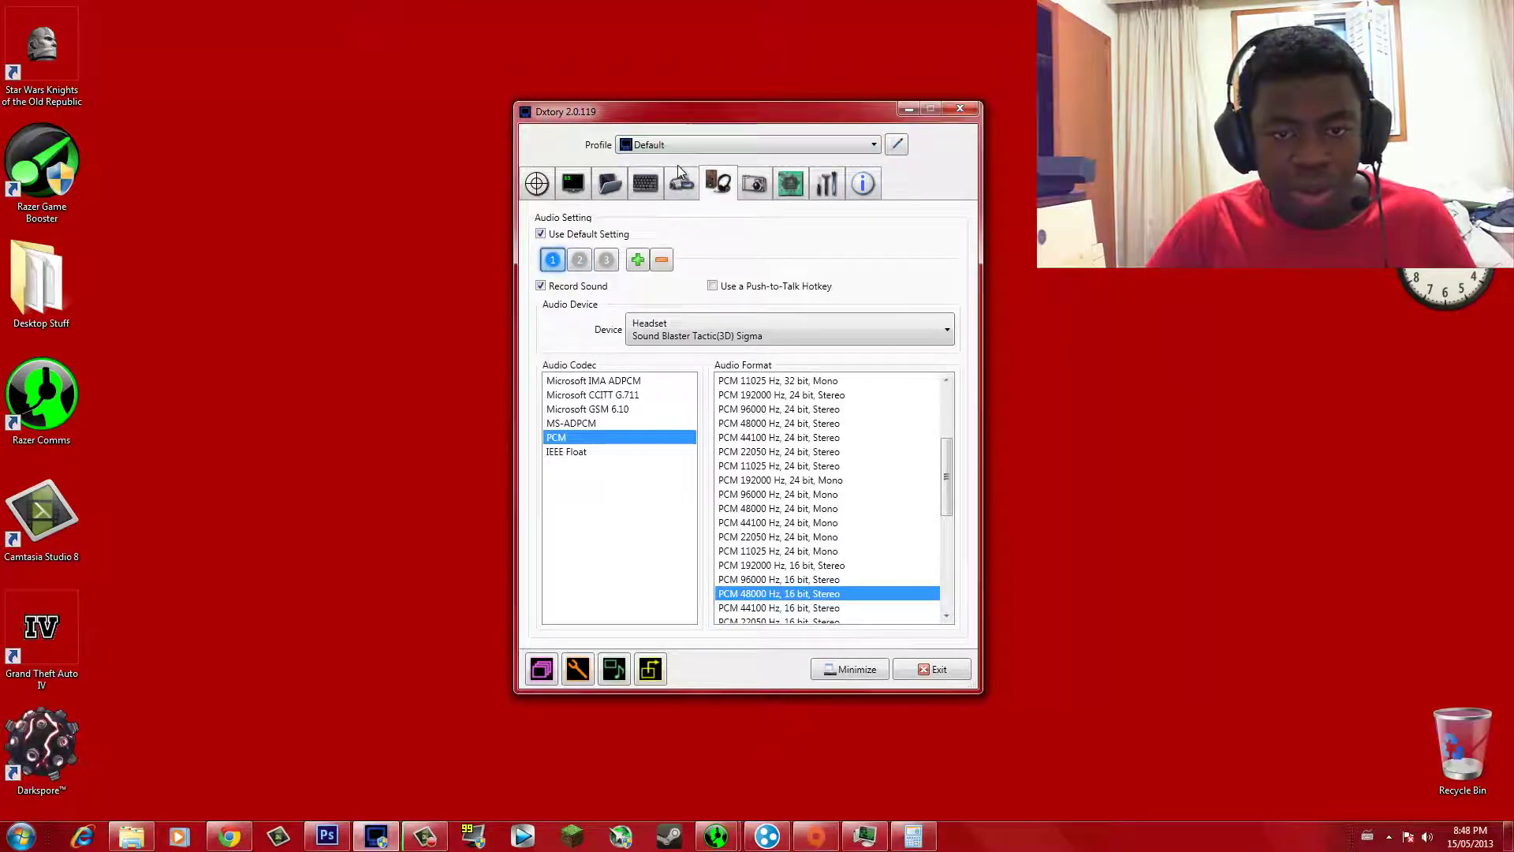
{"action": "left_click", "coordinate": [671, 147]}
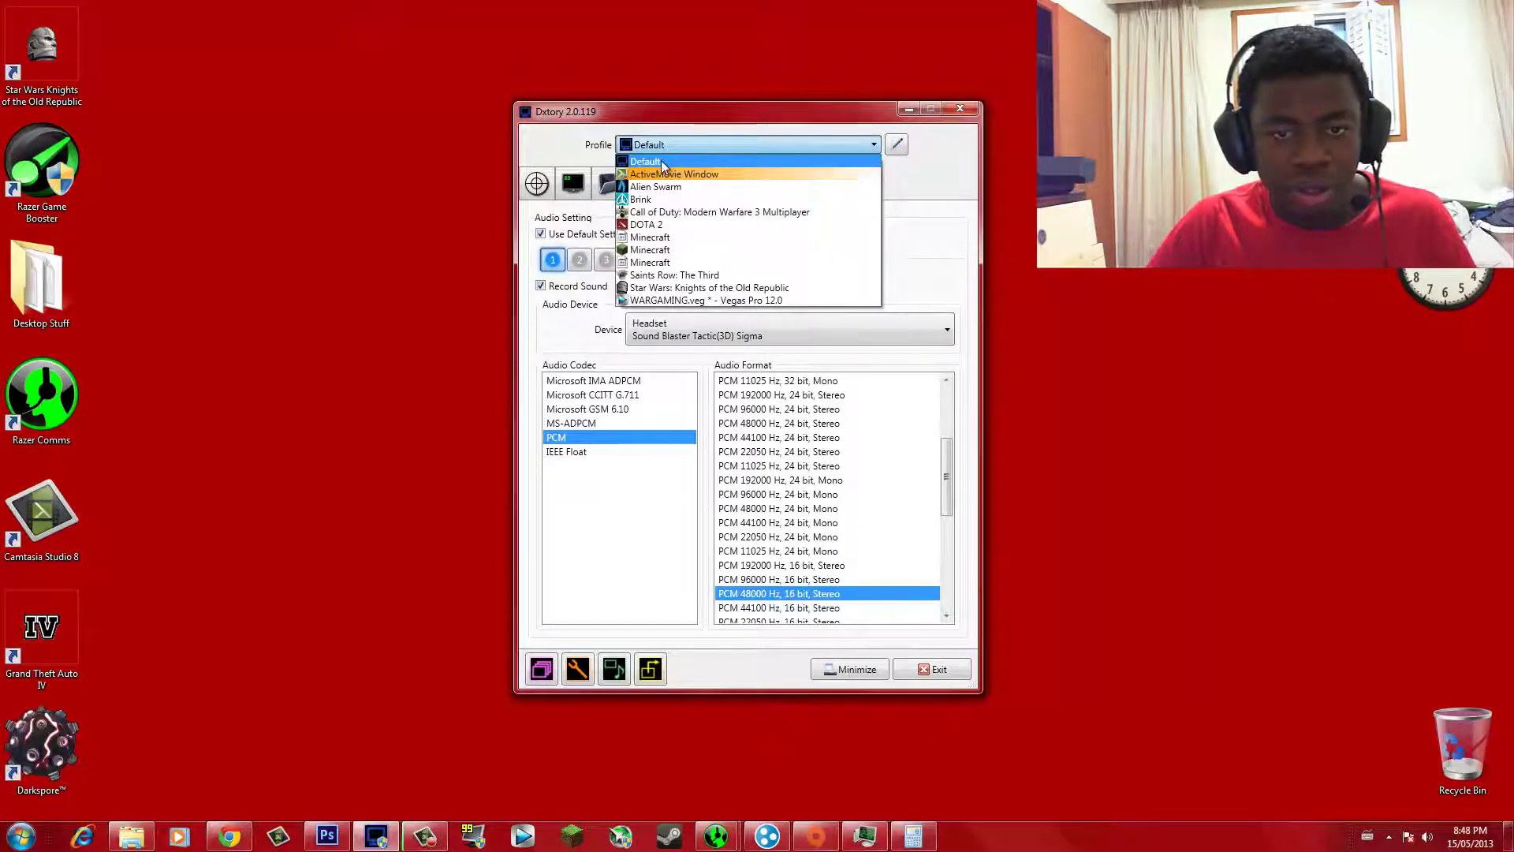
{"action": "left_click", "coordinate": [661, 162]}
{"action": "left_click", "coordinate": [647, 147]}
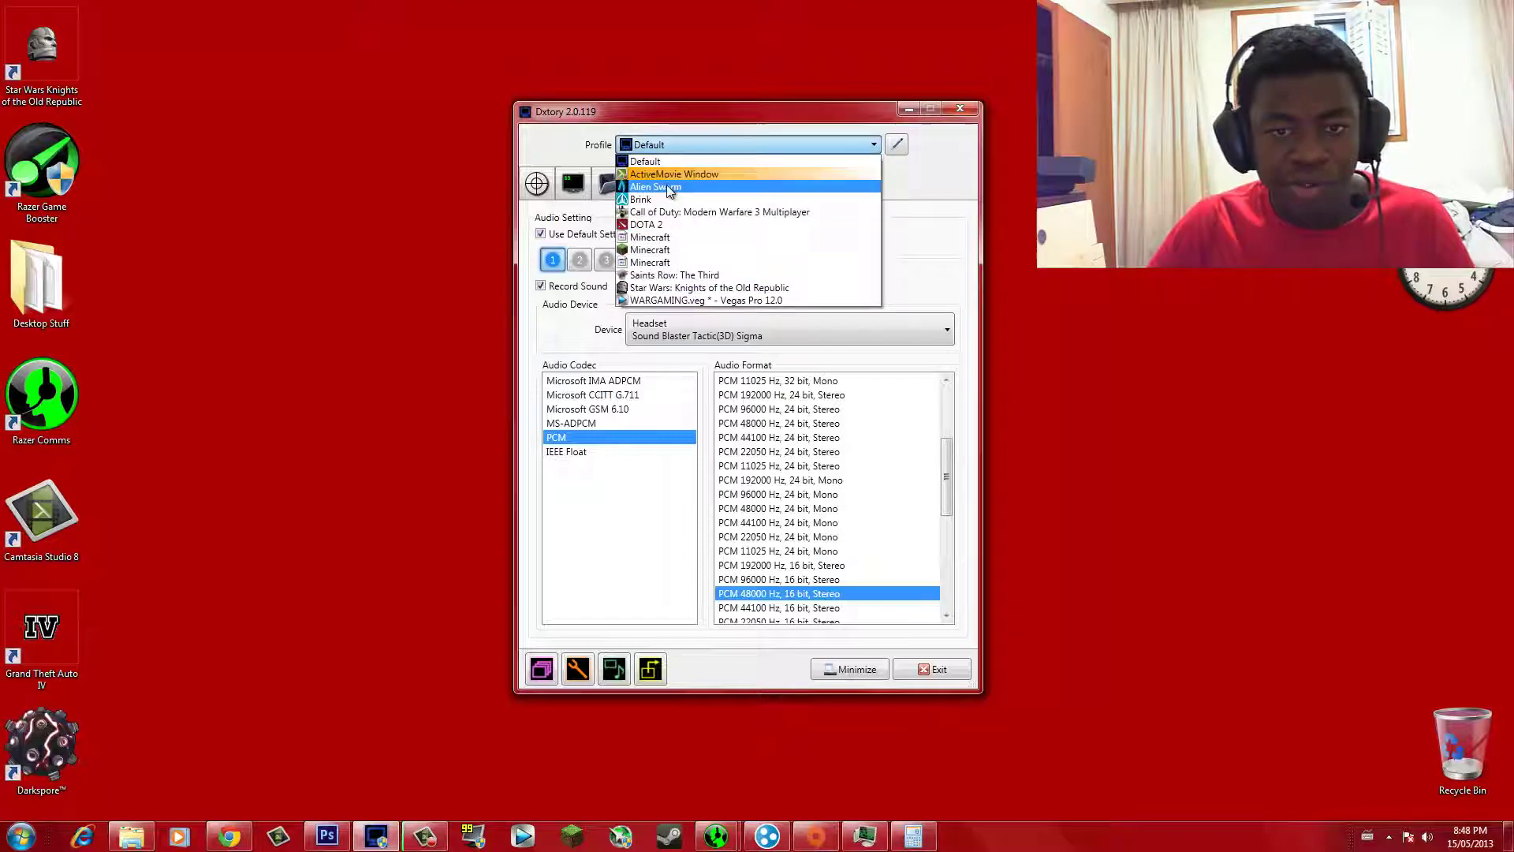
{"action": "left_click", "coordinate": [655, 164]}
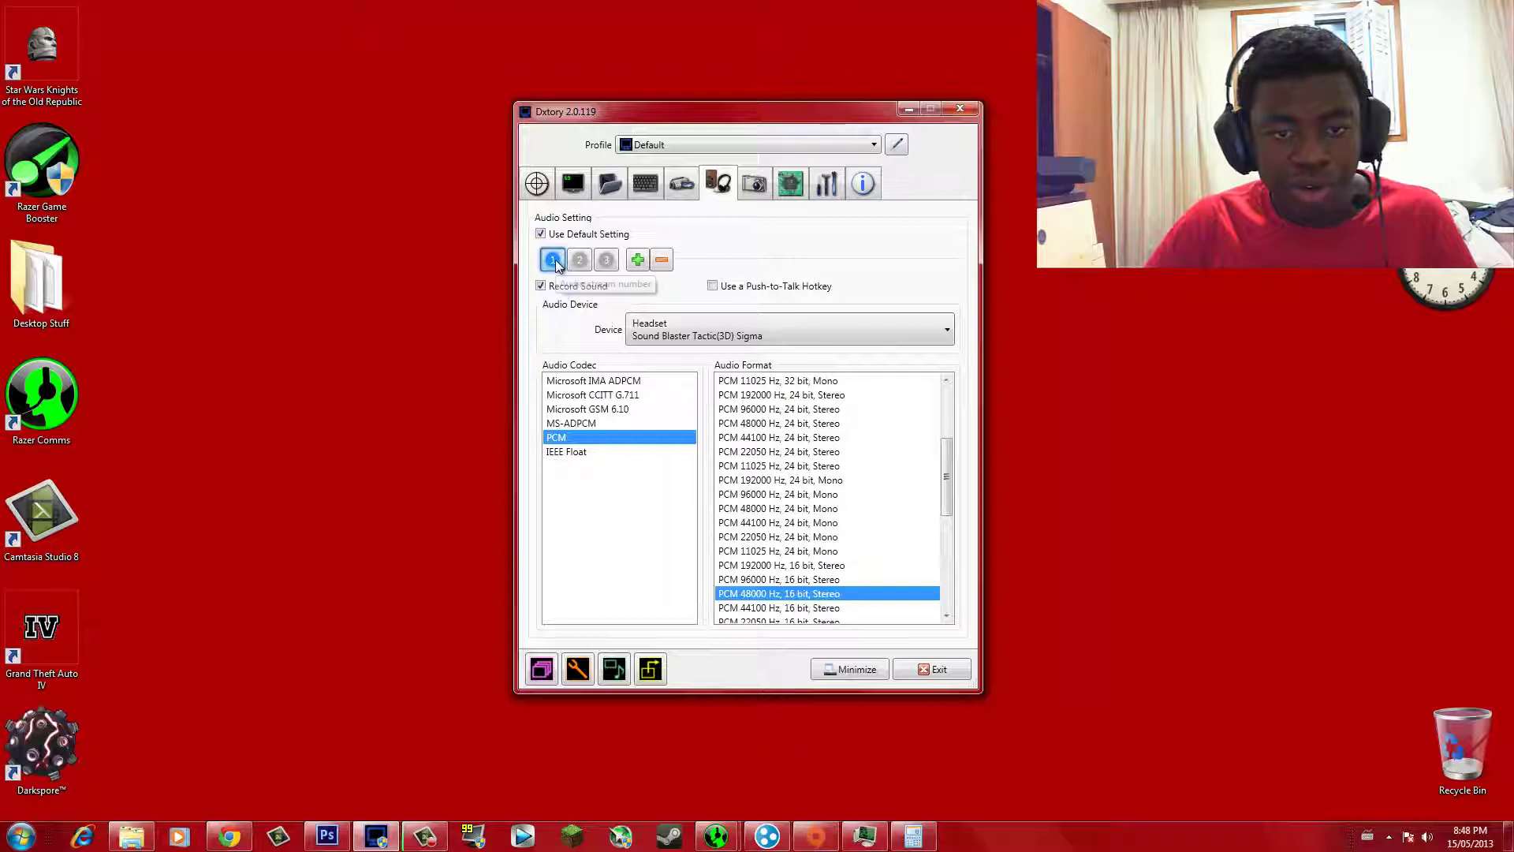
- Set stream 1 to Speakers (Realtek) and keep Headset Microphone on stream 2
{"action": "left_click", "coordinate": [679, 332]}
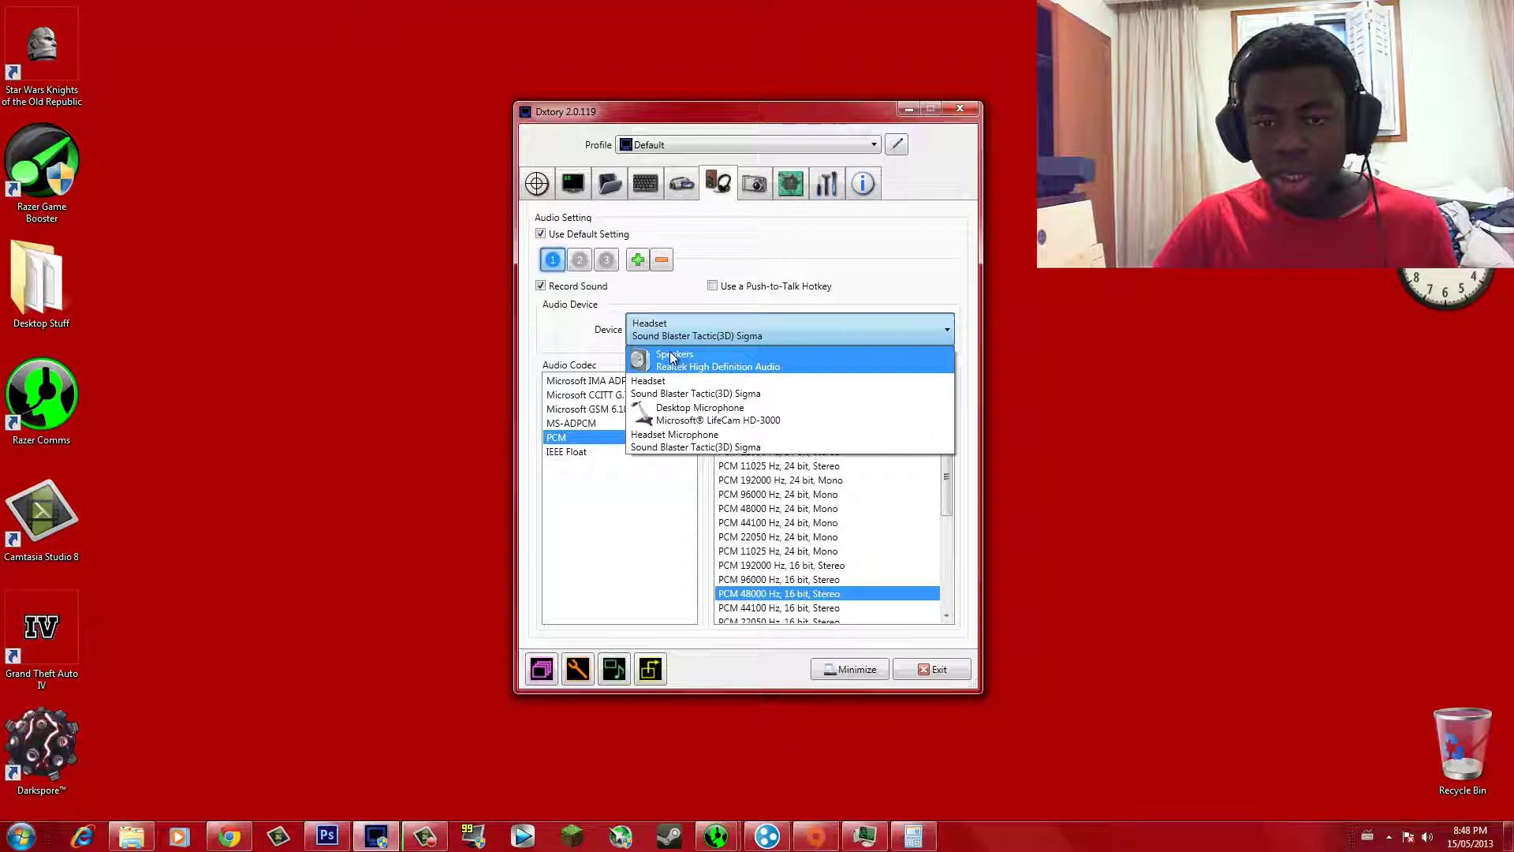
{"action": "left_click", "coordinate": [671, 357]}
{"action": "left_click", "coordinate": [580, 259]}
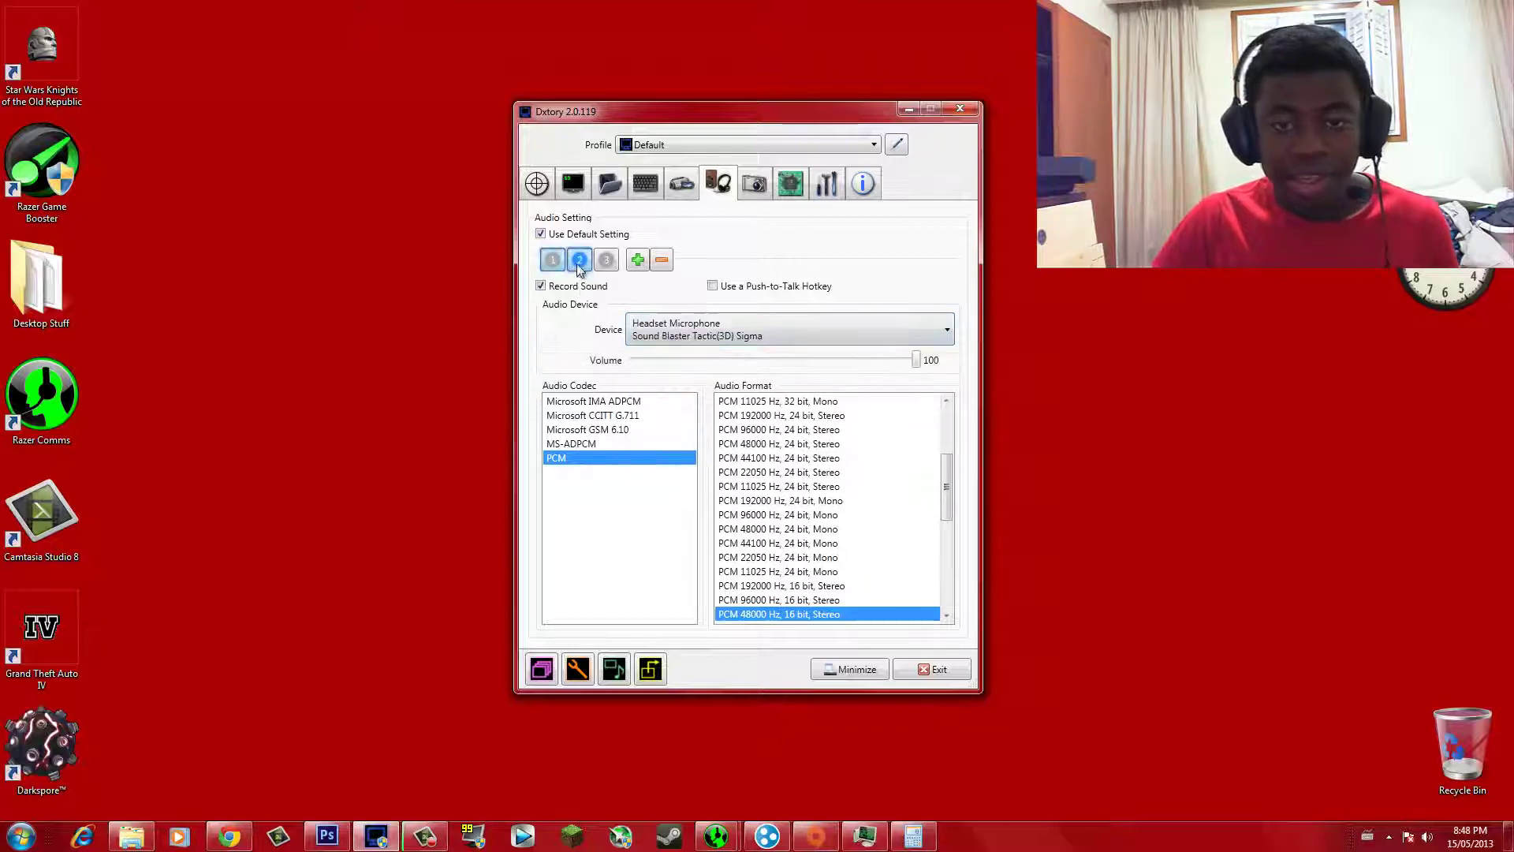
{"action": "left_click", "coordinate": [653, 335]}
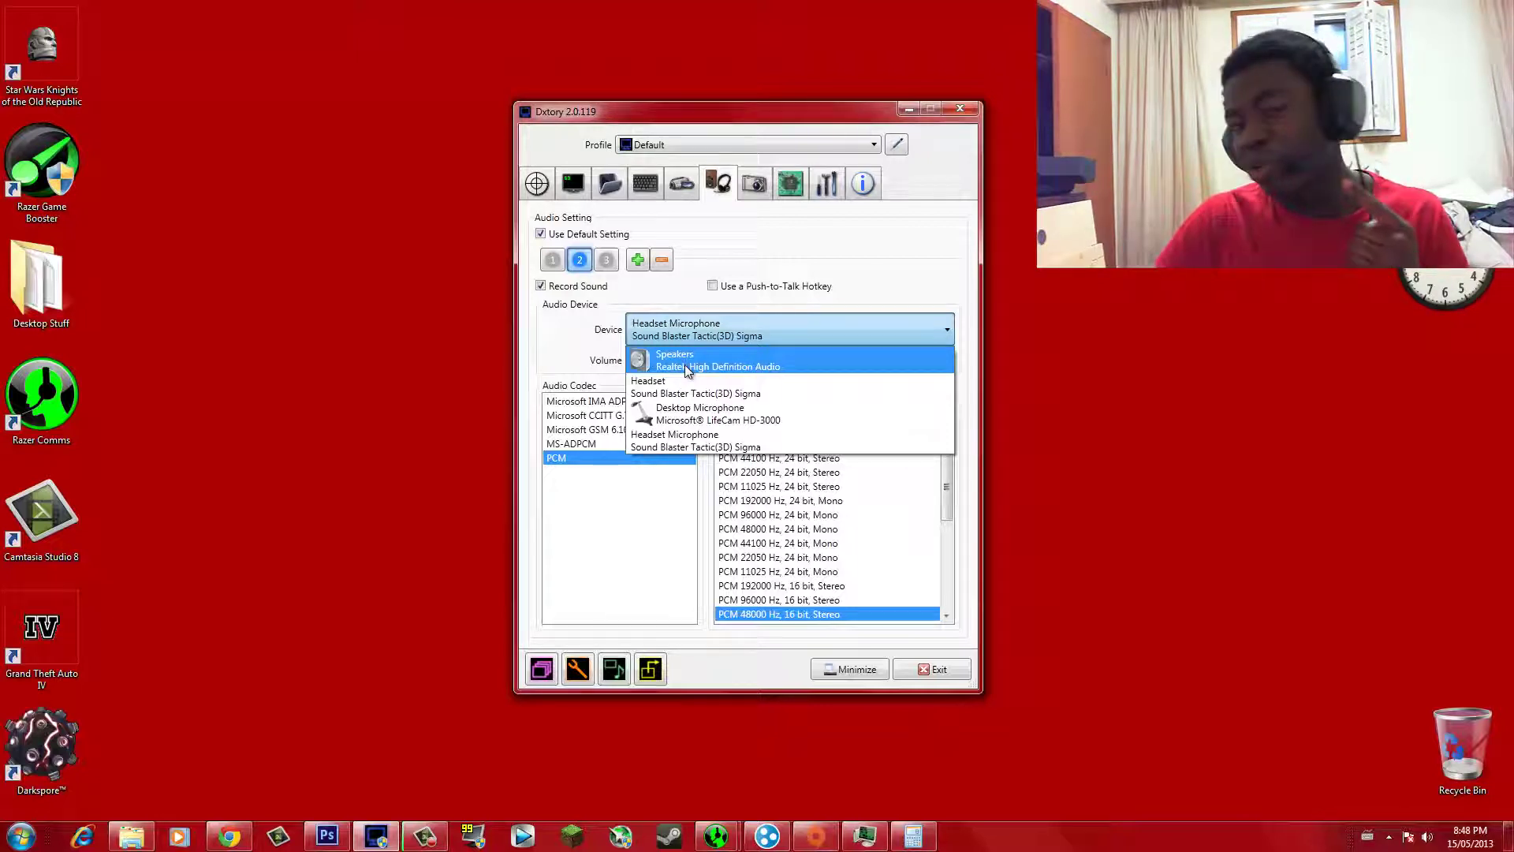
{"action": "left_click", "coordinate": [673, 436]}
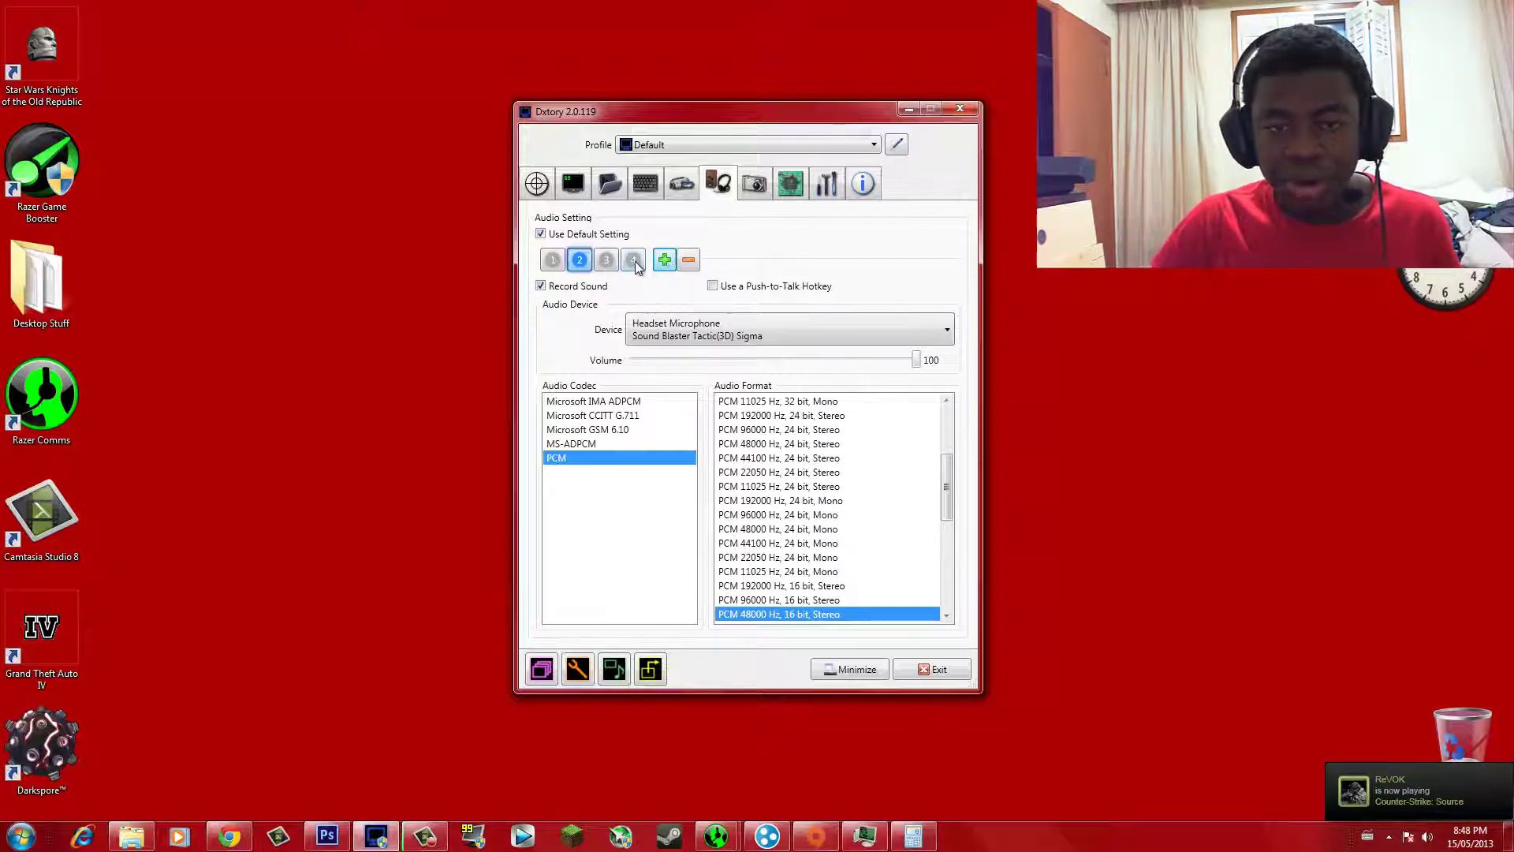
- Recheck stream 1, then confirm stream 3 stays on Speakers
{"action": "left_click", "coordinate": [553, 259]}
{"action": "left_click", "coordinate": [609, 261]}
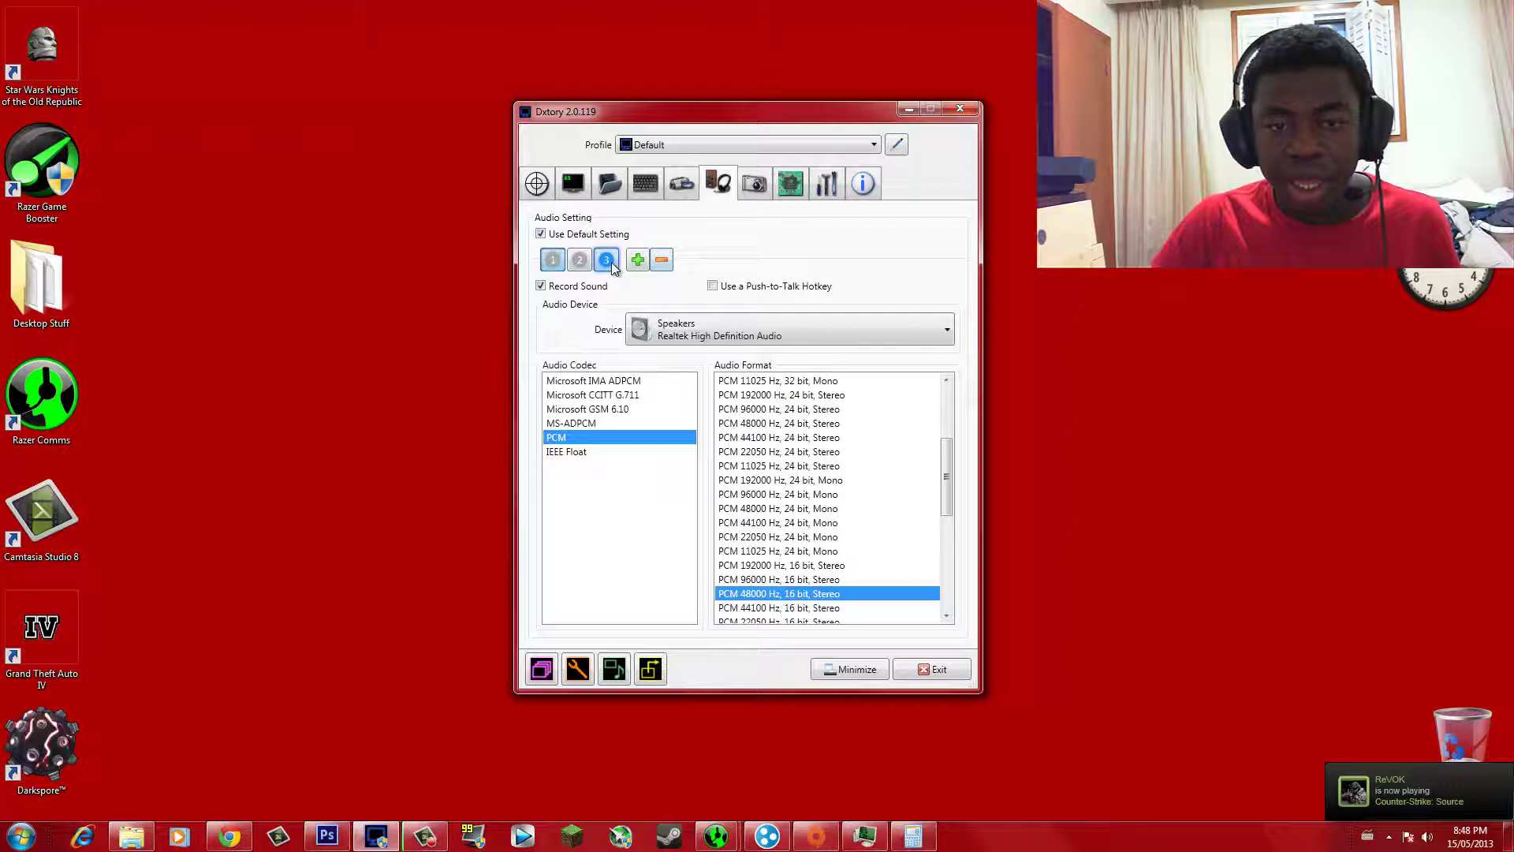
{"action": "left_click", "coordinate": [725, 338]}
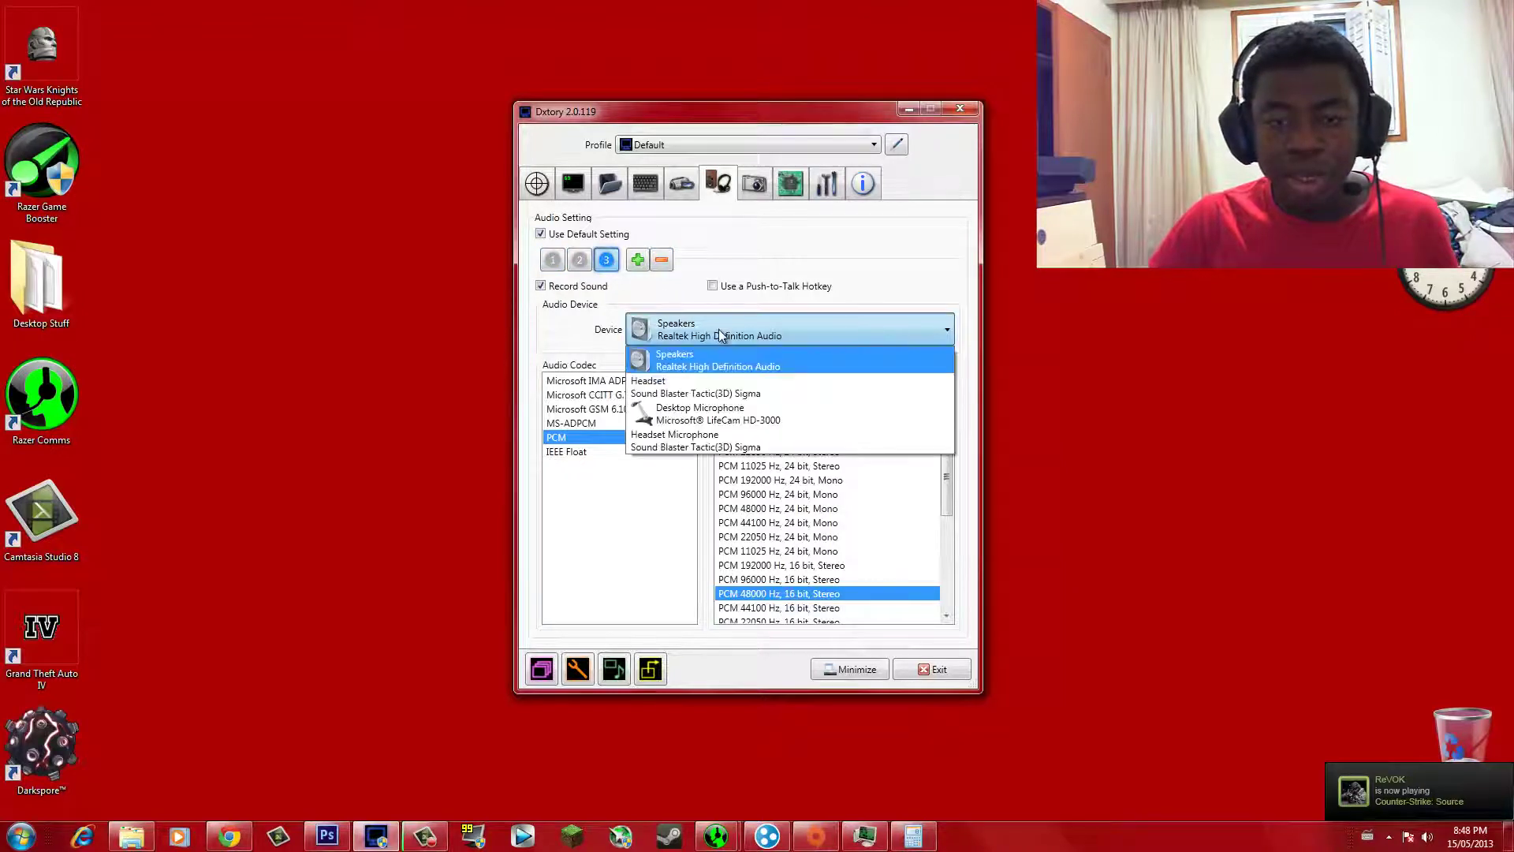
{"action": "left_click", "coordinate": [719, 333]}
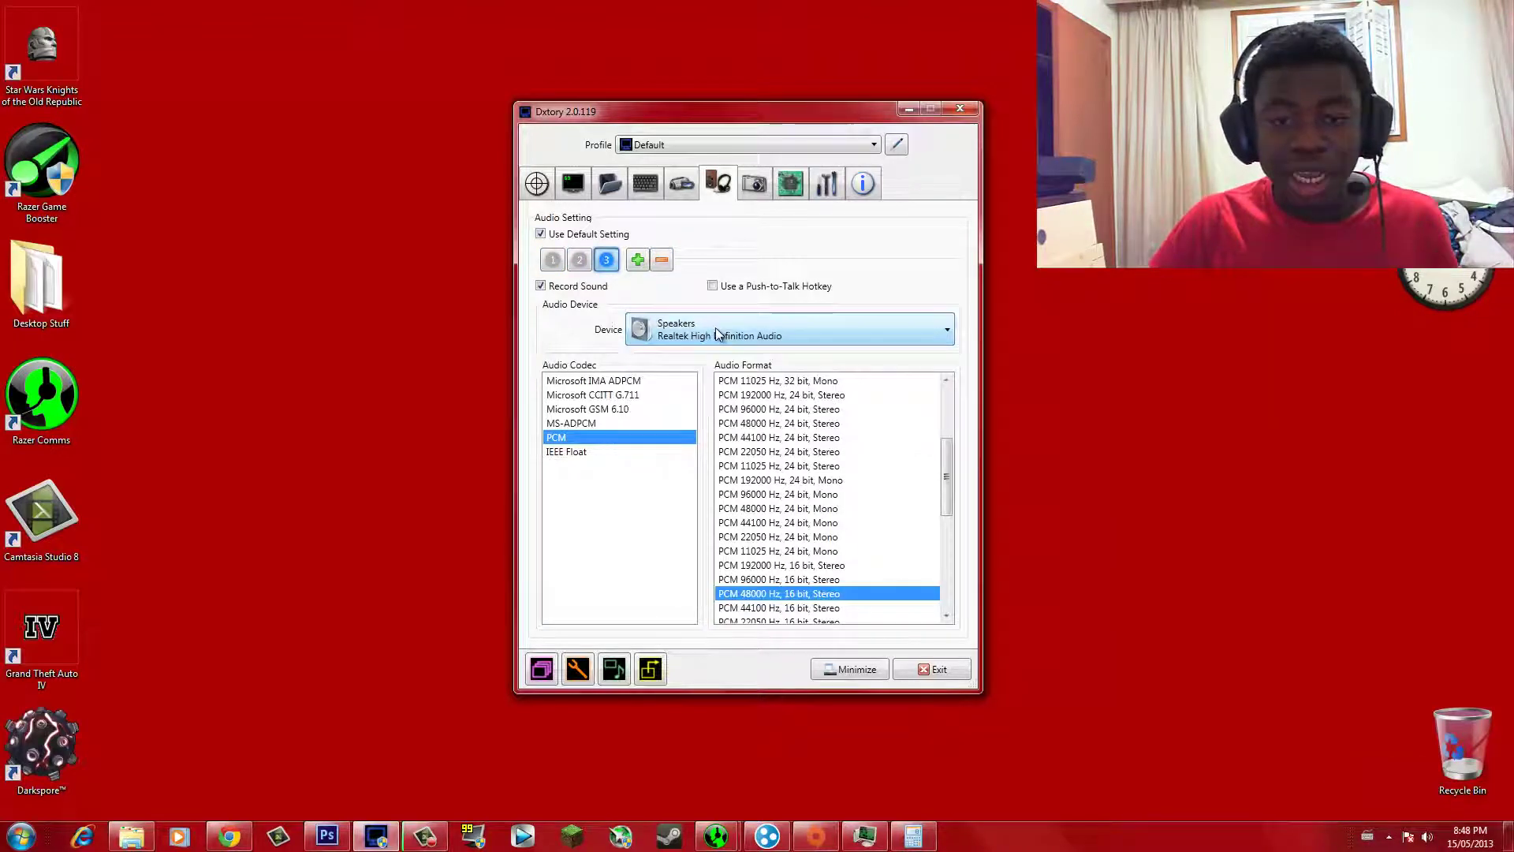
{"action": "left_click", "coordinate": [717, 334]}
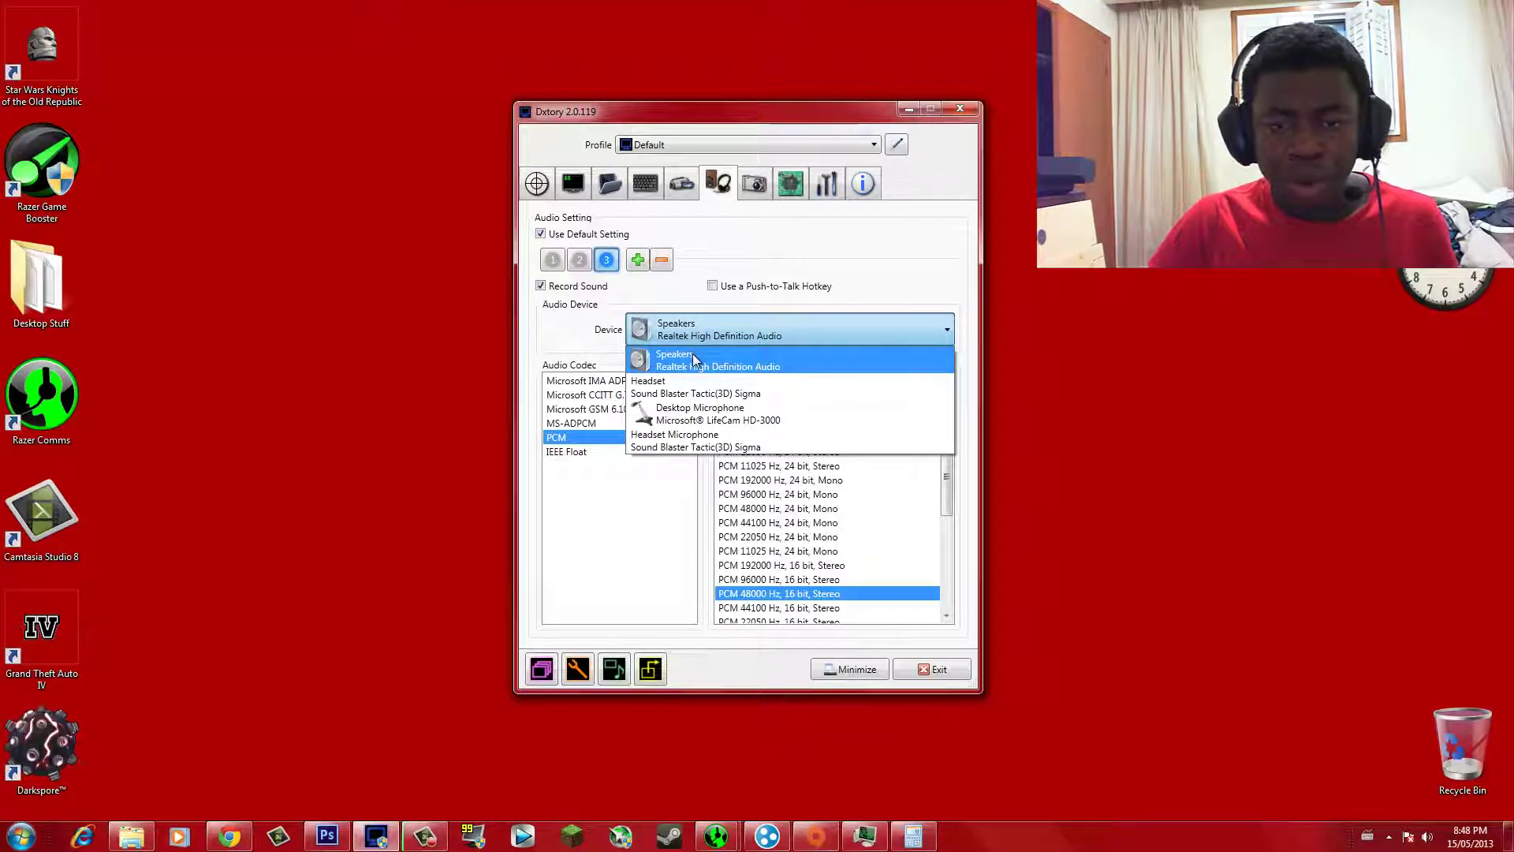
{"action": "left_click", "coordinate": [694, 356]}
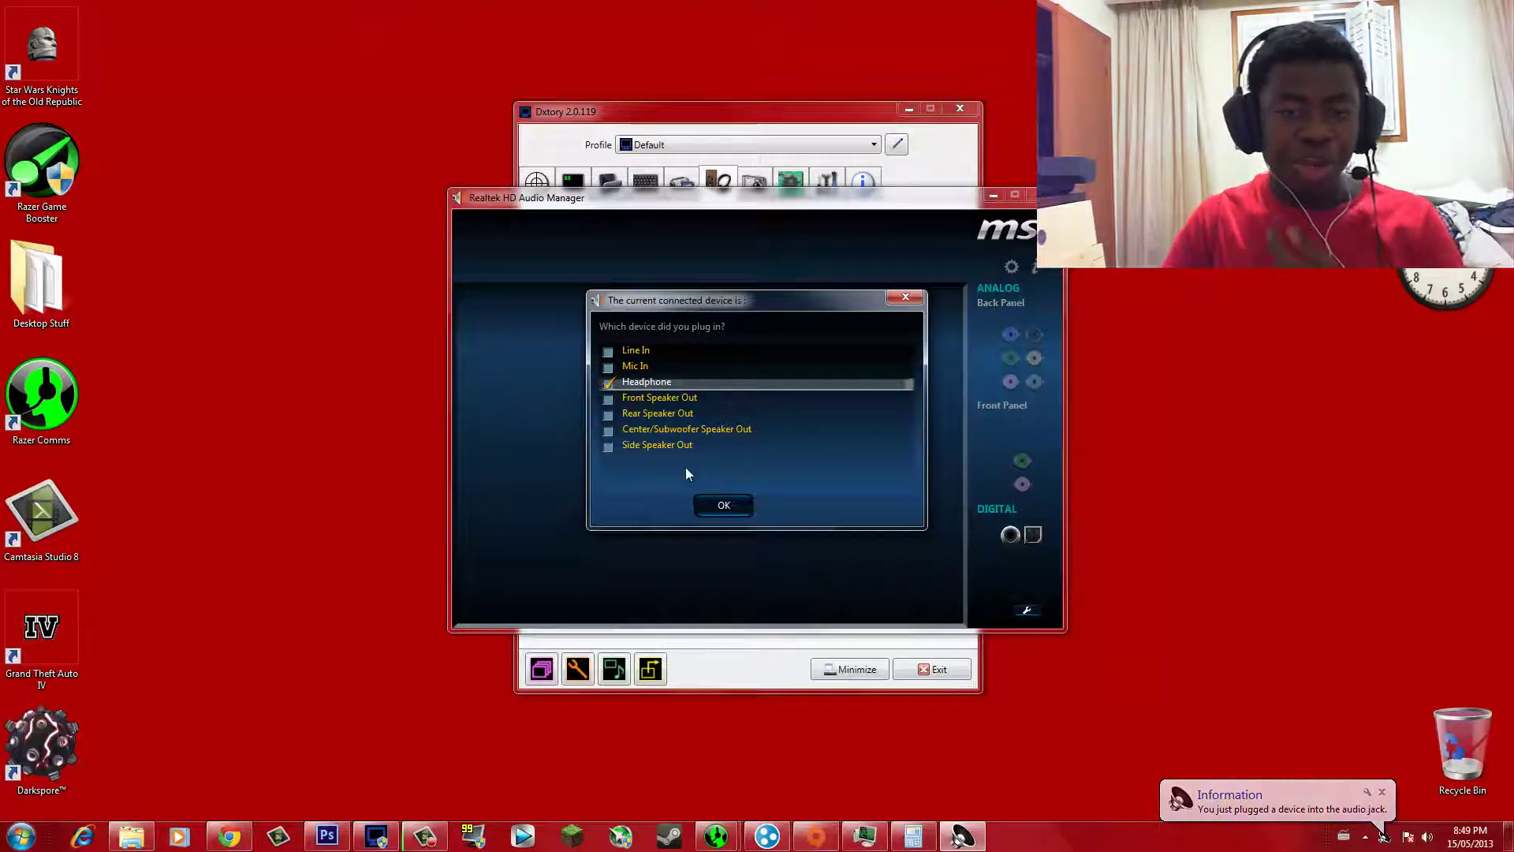
- Confirm Headphone as the plugged-in device, close Realtek HD Audio Manager, and reposition Dxtory
{"action": "left_click", "coordinate": [722, 504]}
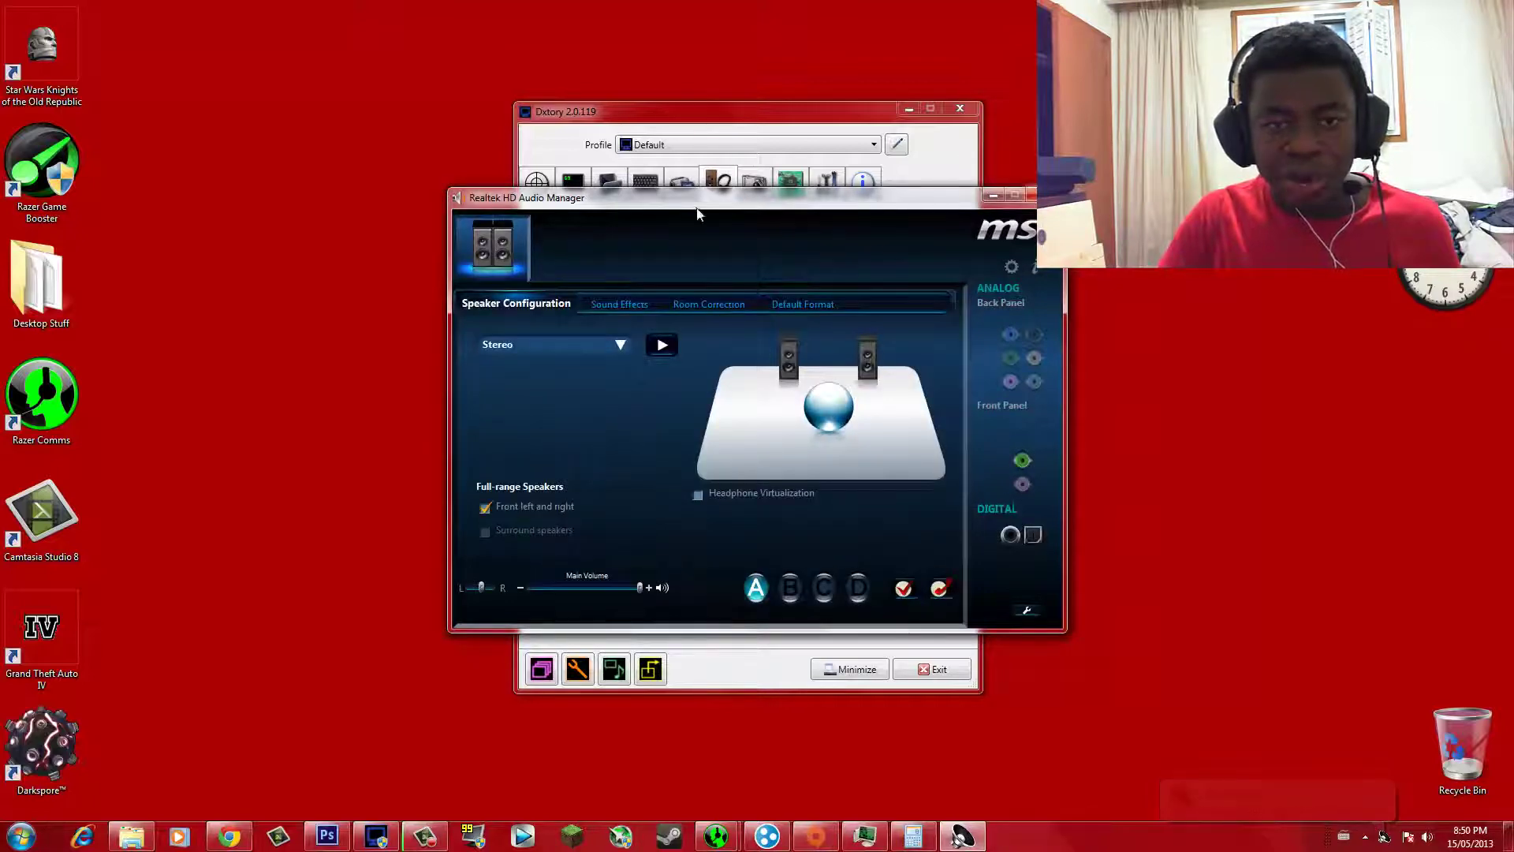
{"action": "mouse_move", "coordinate": [531, 203]}
{"action": "left_mouse_down"}
{"action": "mouse_move", "coordinate": [444, 201]}
{"action": "mouse_move", "coordinate": [587, 197]}
{"action": "mouse_move", "coordinate": [536, 199]}
{"action": "left_mouse_up"}
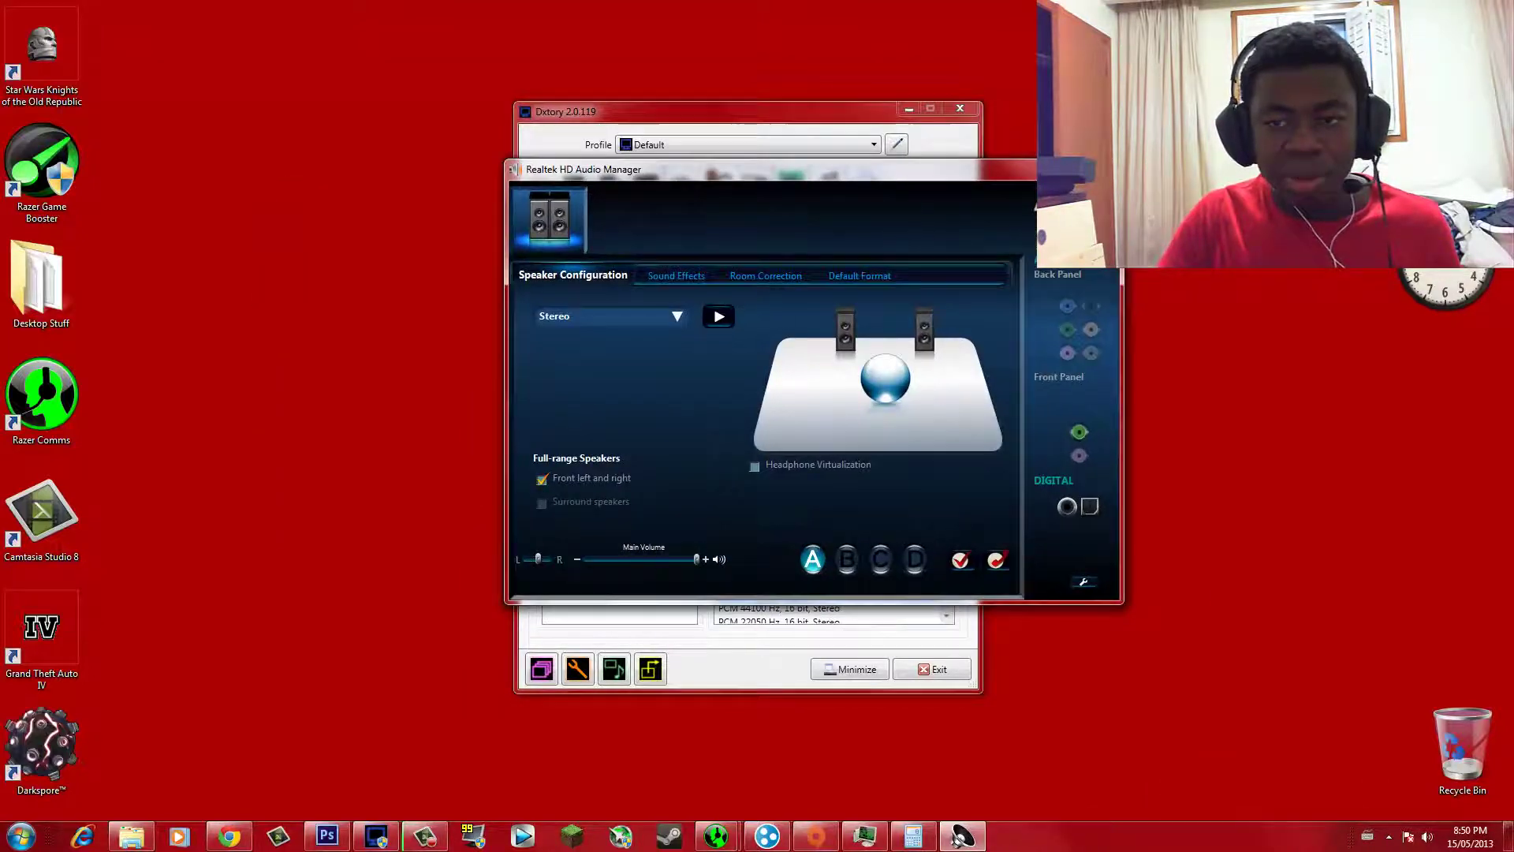
{"action": "key", "text": "alt+F4"}
{"action": "left_click_drag", "start_coordinate": [708, 112], "coordinate": [763, 82]}
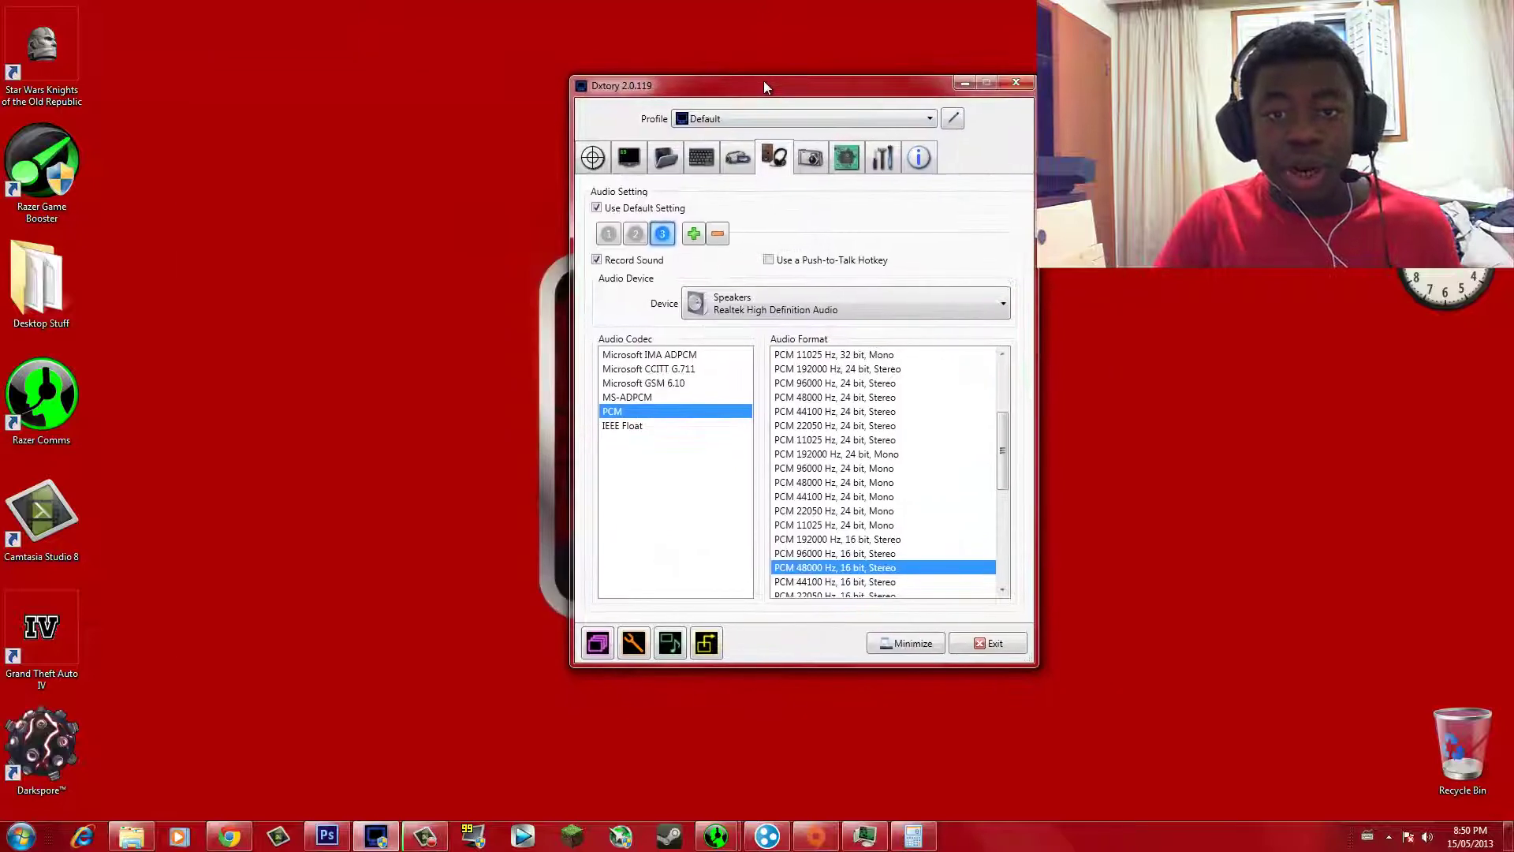
- Check the devices on streams 1 and 3 and the Push-to-Talk hotkey
{"action": "left_click", "coordinate": [609, 235]}
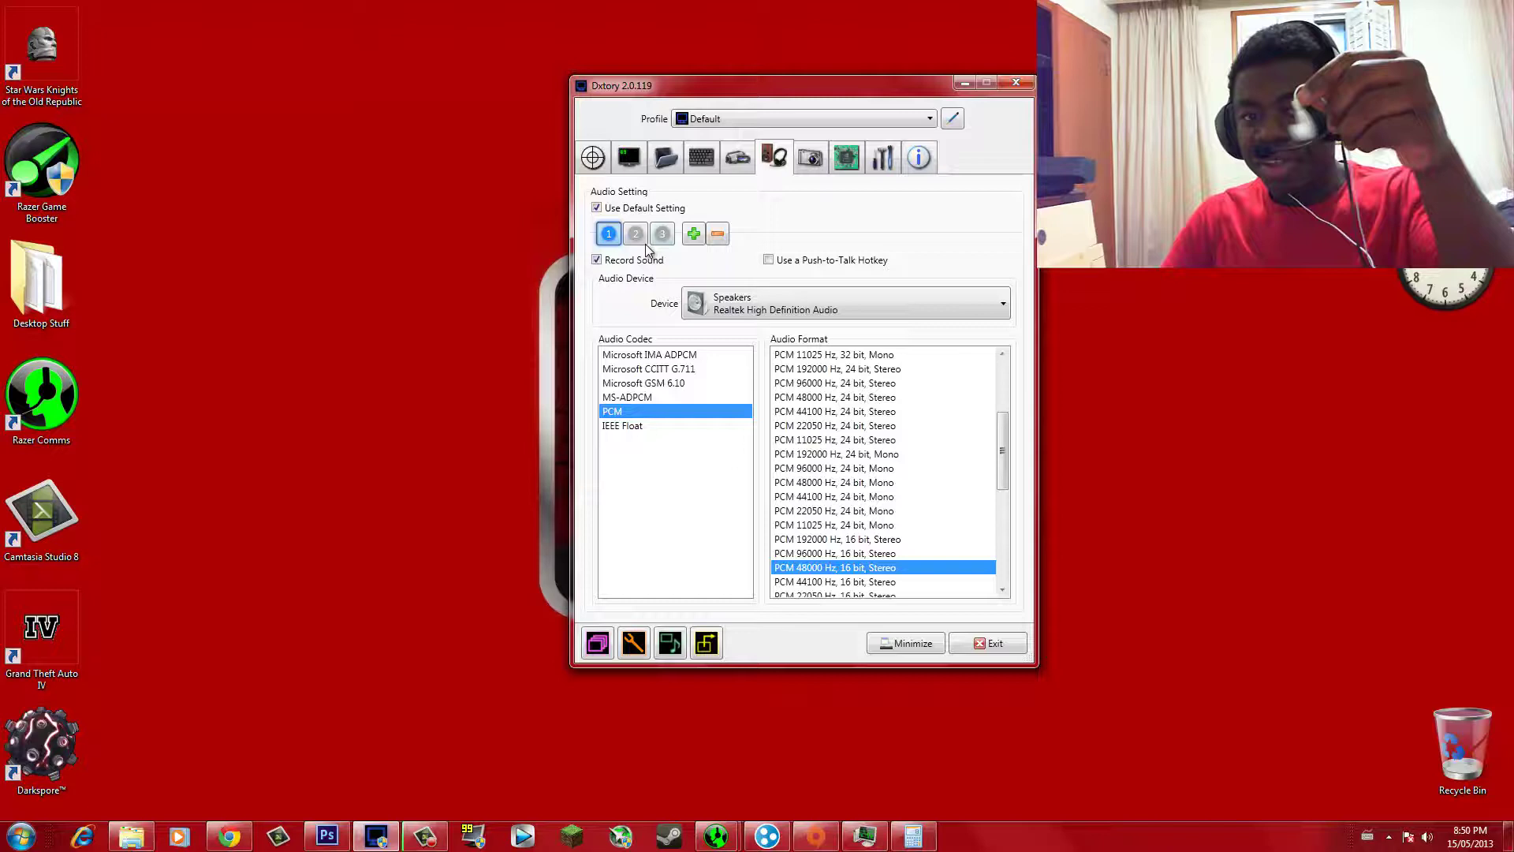
{"action": "left_click", "coordinate": [661, 235]}
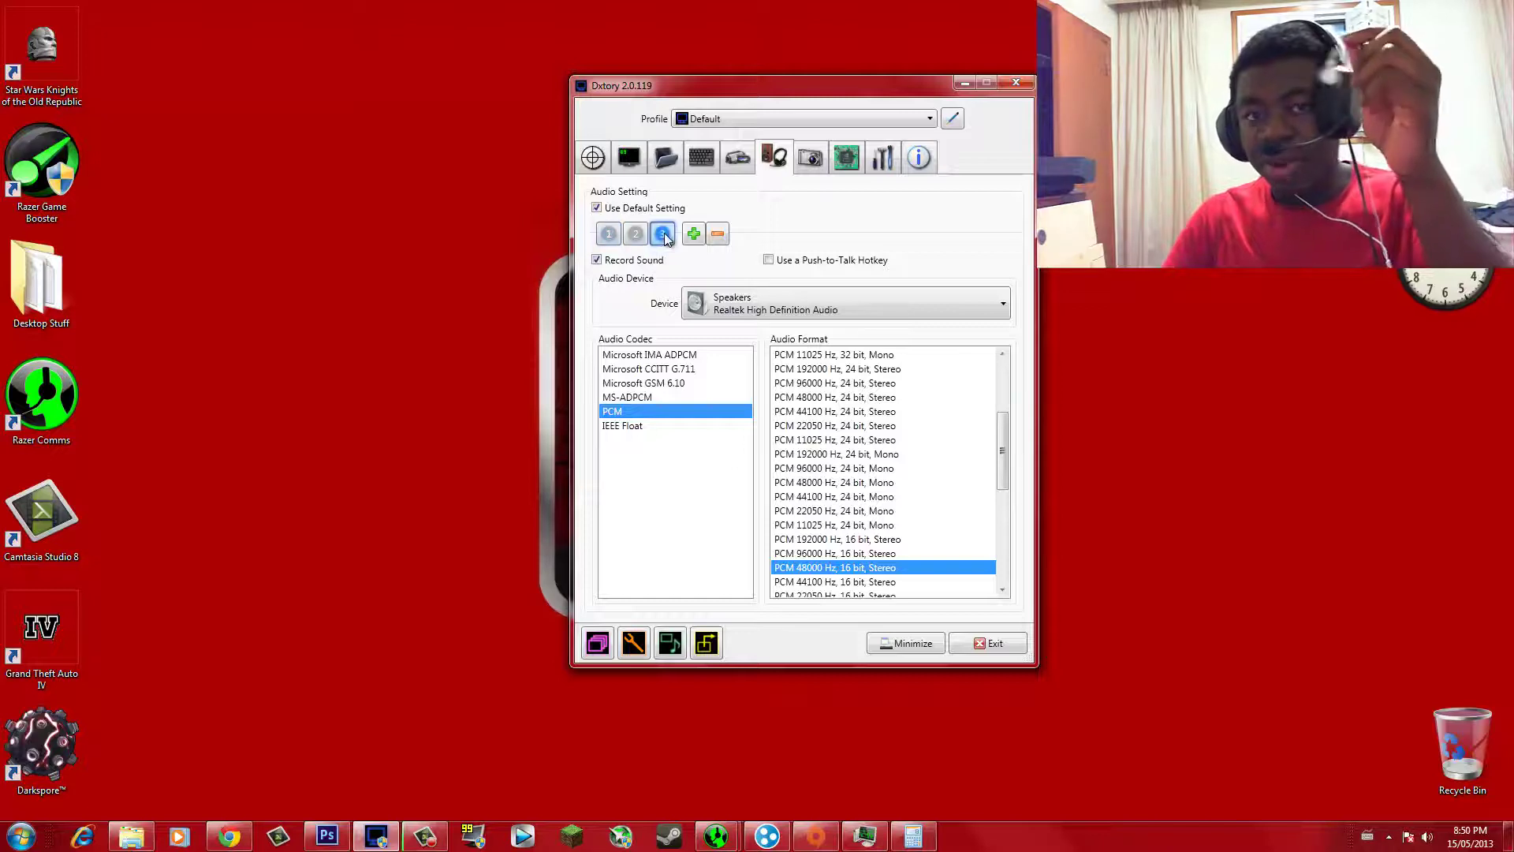
{"action": "left_click", "coordinate": [698, 161]}
{"action": "left_click", "coordinate": [799, 271]}
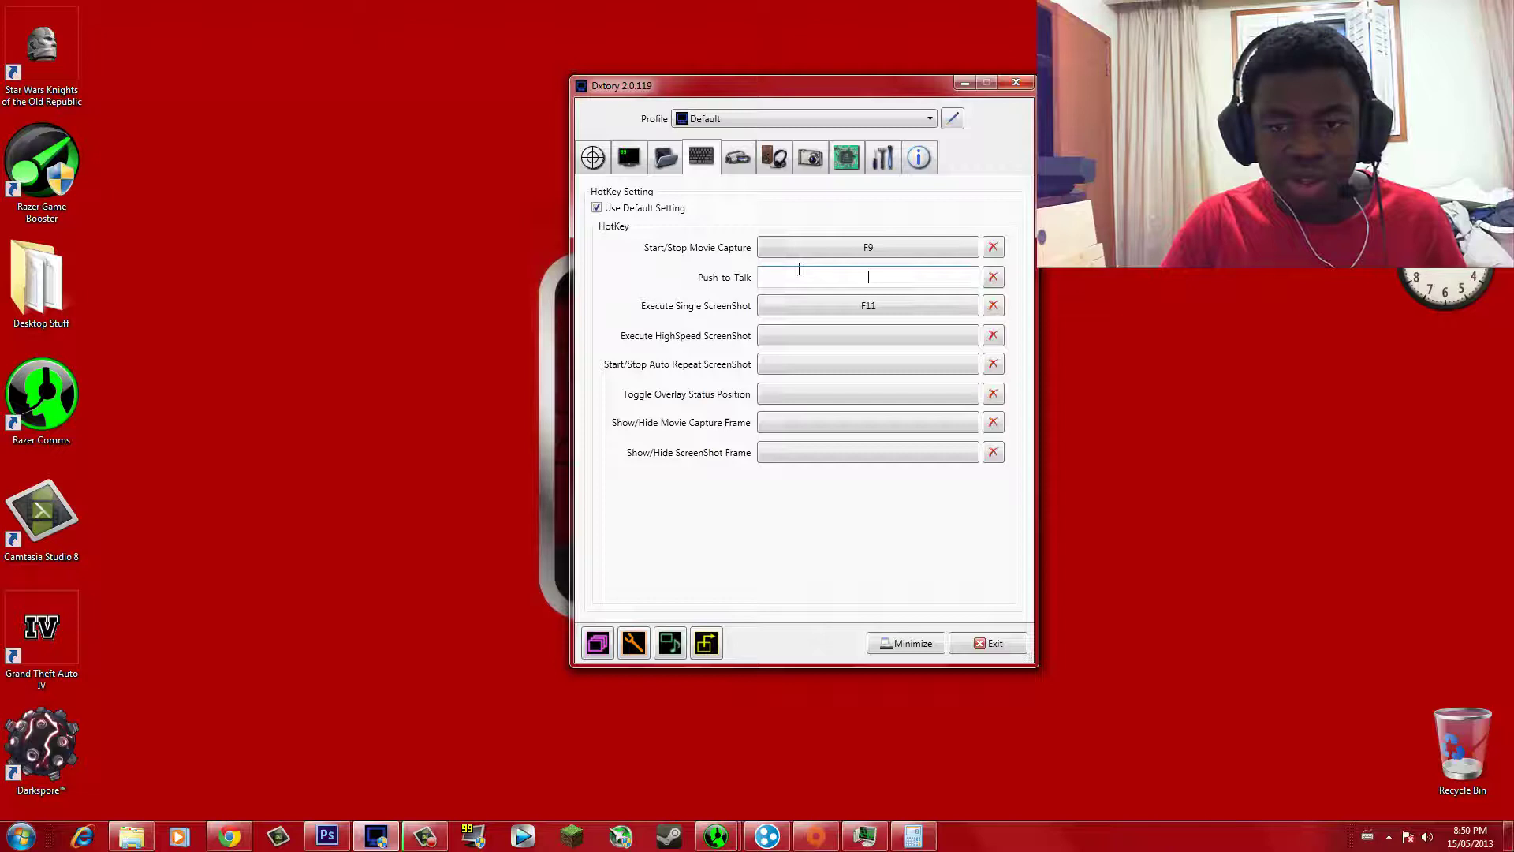
{"action": "left_click", "coordinate": [773, 160]}
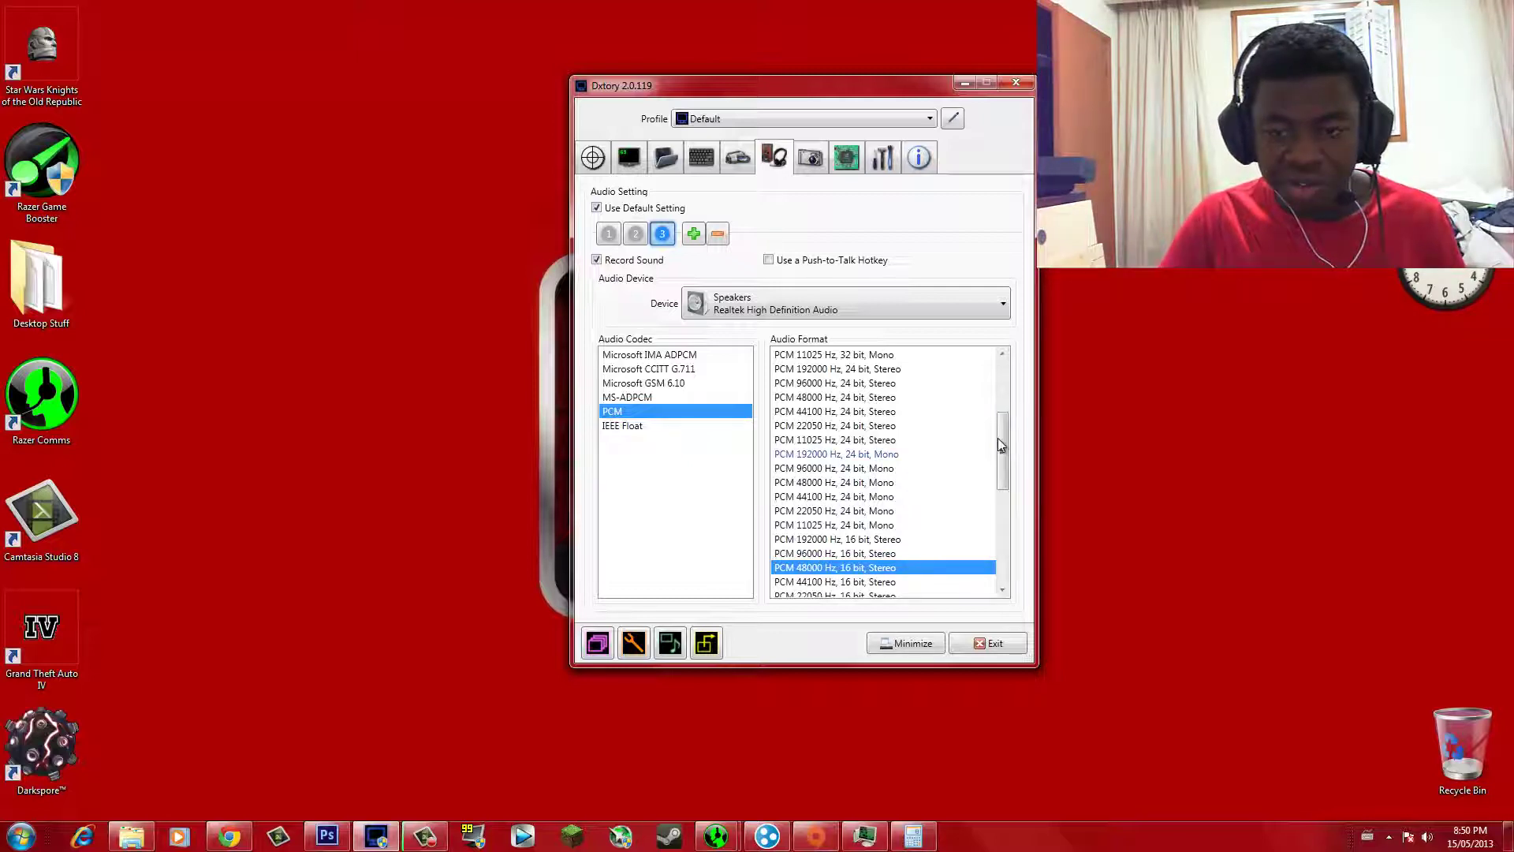
- Scroll through the Audio Format settings on the Audio page
{"action": "left_click_drag", "start_coordinate": [999, 440], "coordinate": [1002, 547]}
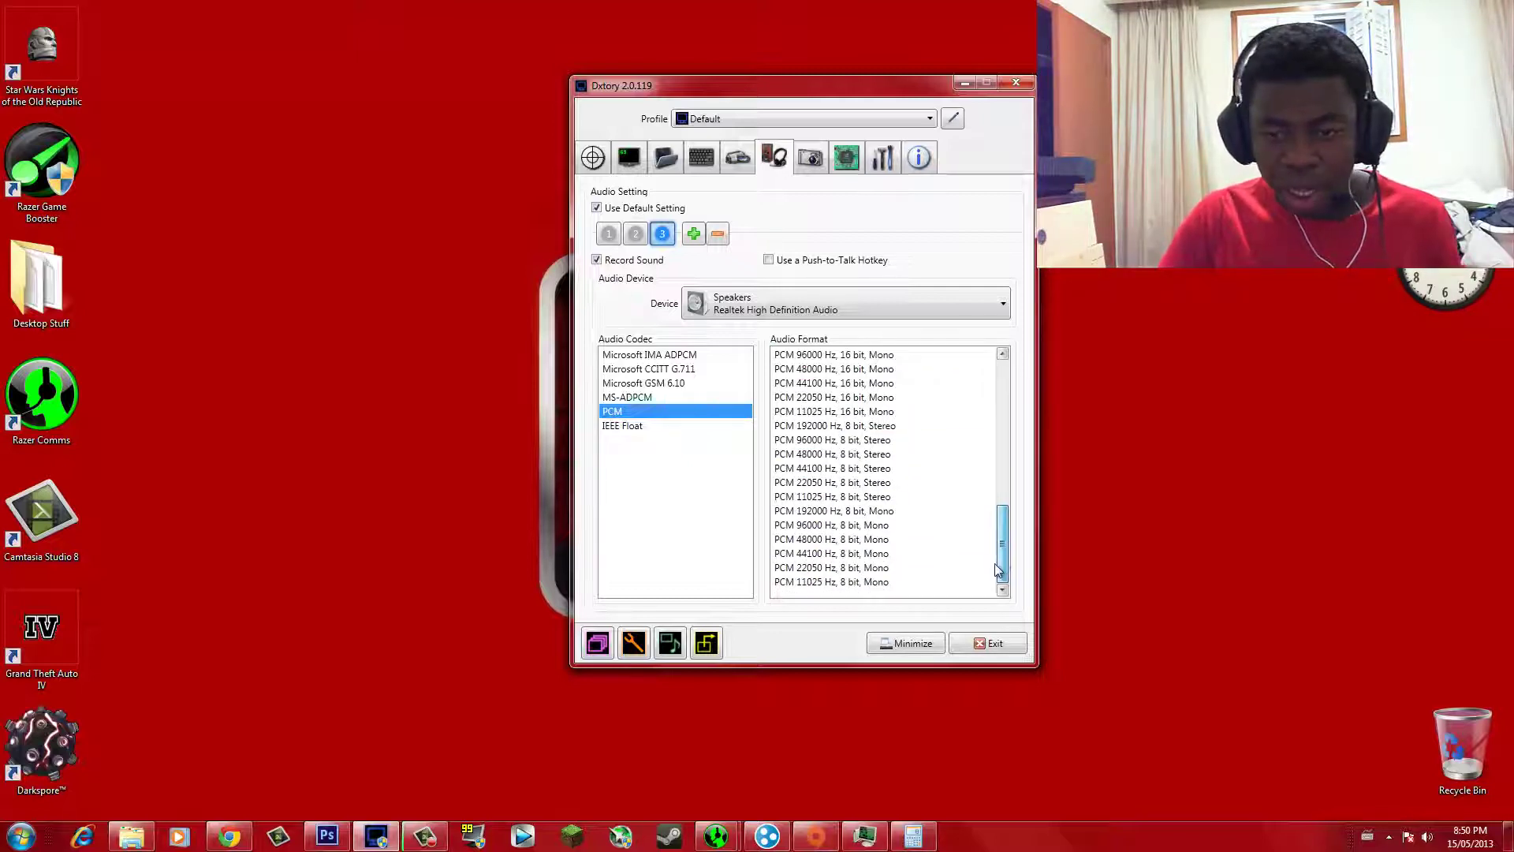
{"action": "scroll", "coordinate": [1003, 517], "scroll_direction": "up", "scroll_amount": 1}
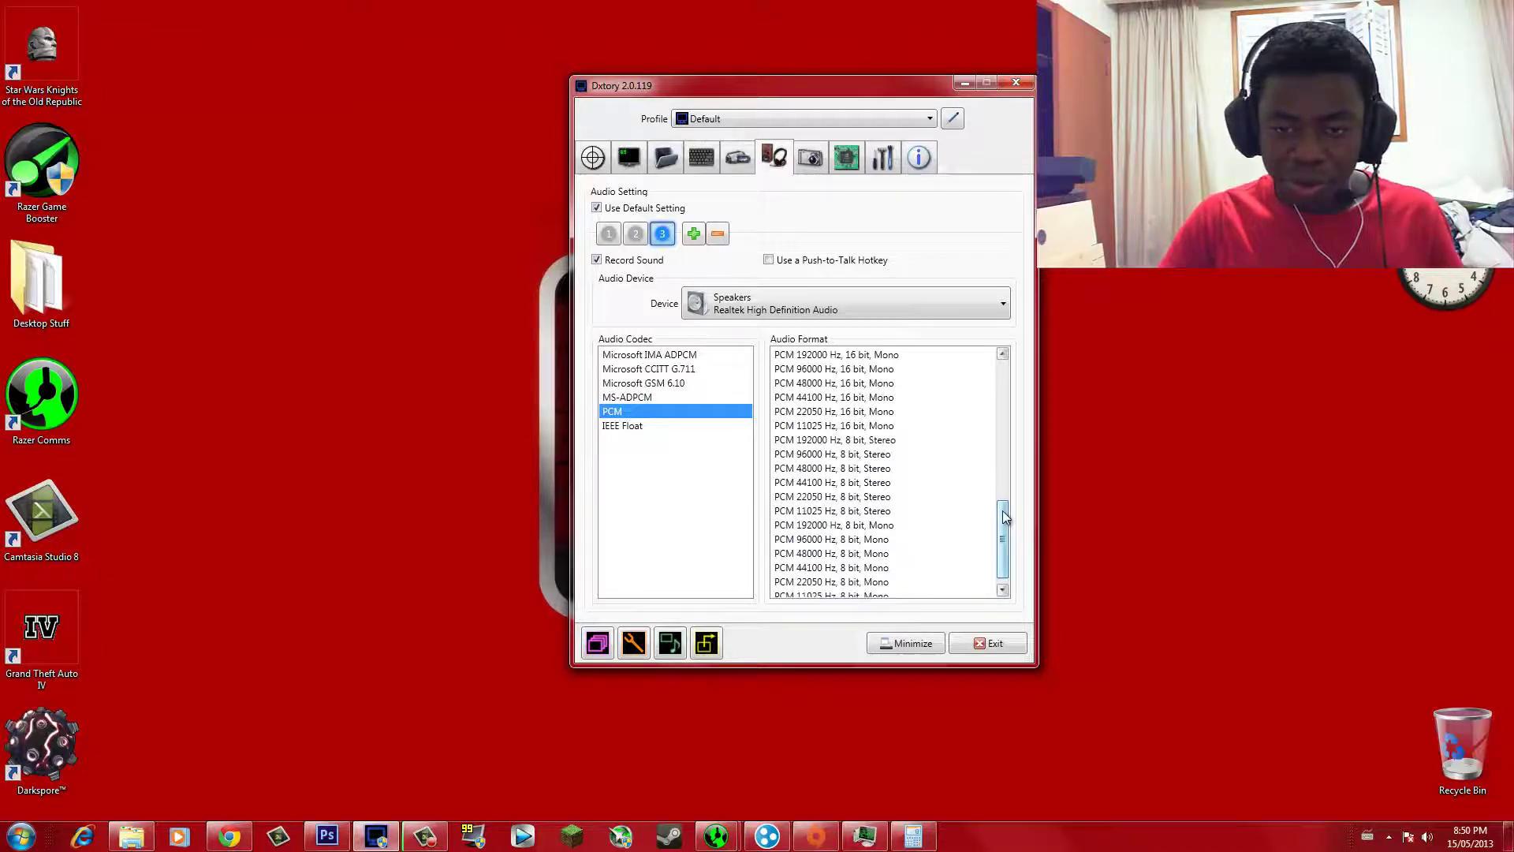
{"action": "left_click_drag", "start_coordinate": [1003, 516], "coordinate": [1004, 453]}
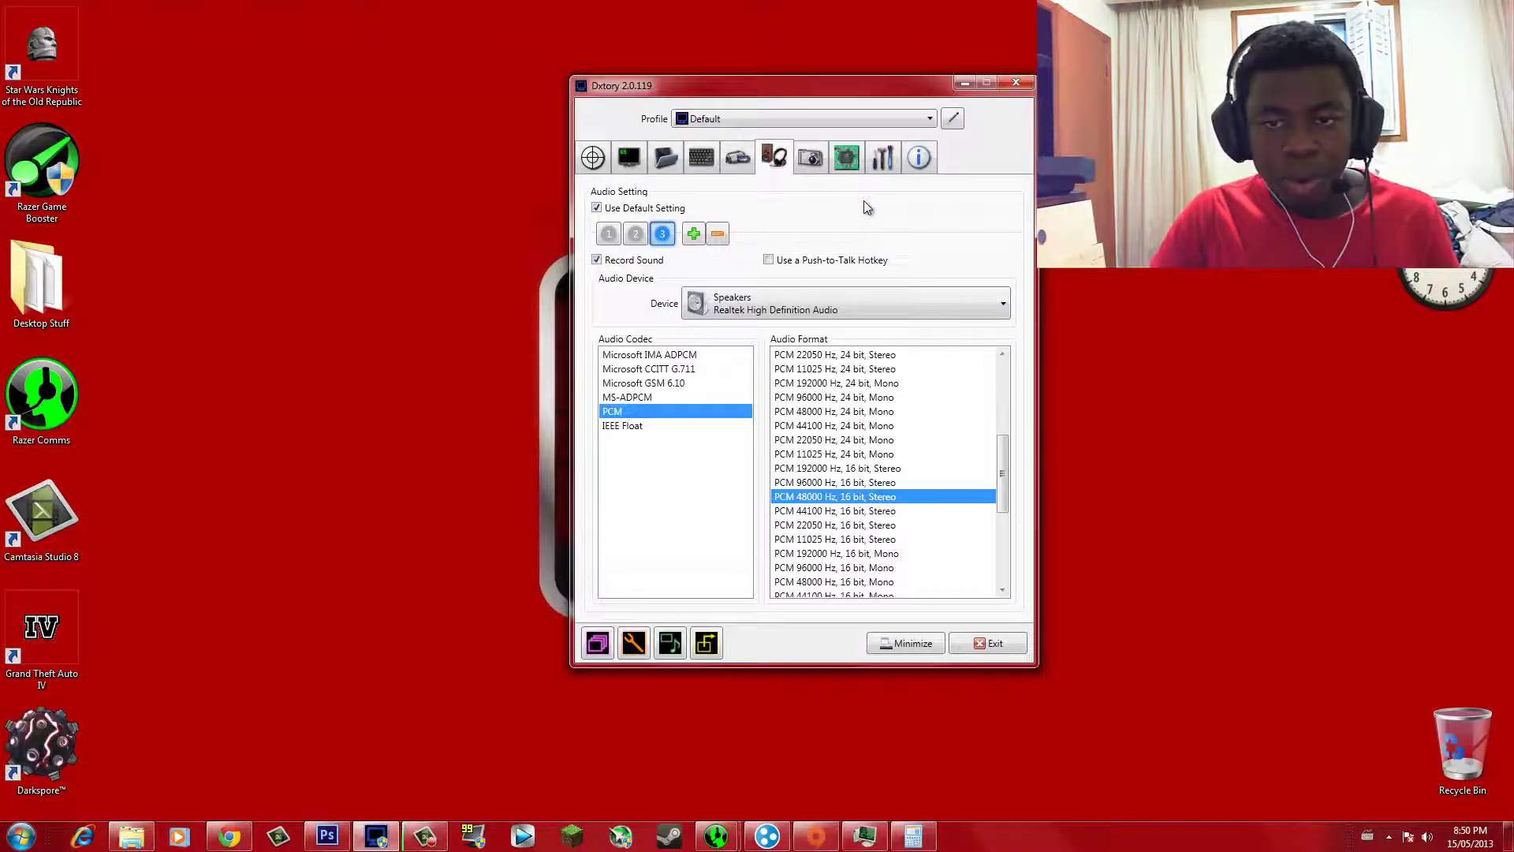
- Minimize Dxtory and close Photoshop from the taskbar
{"action": "left_click", "coordinate": [962, 83]}
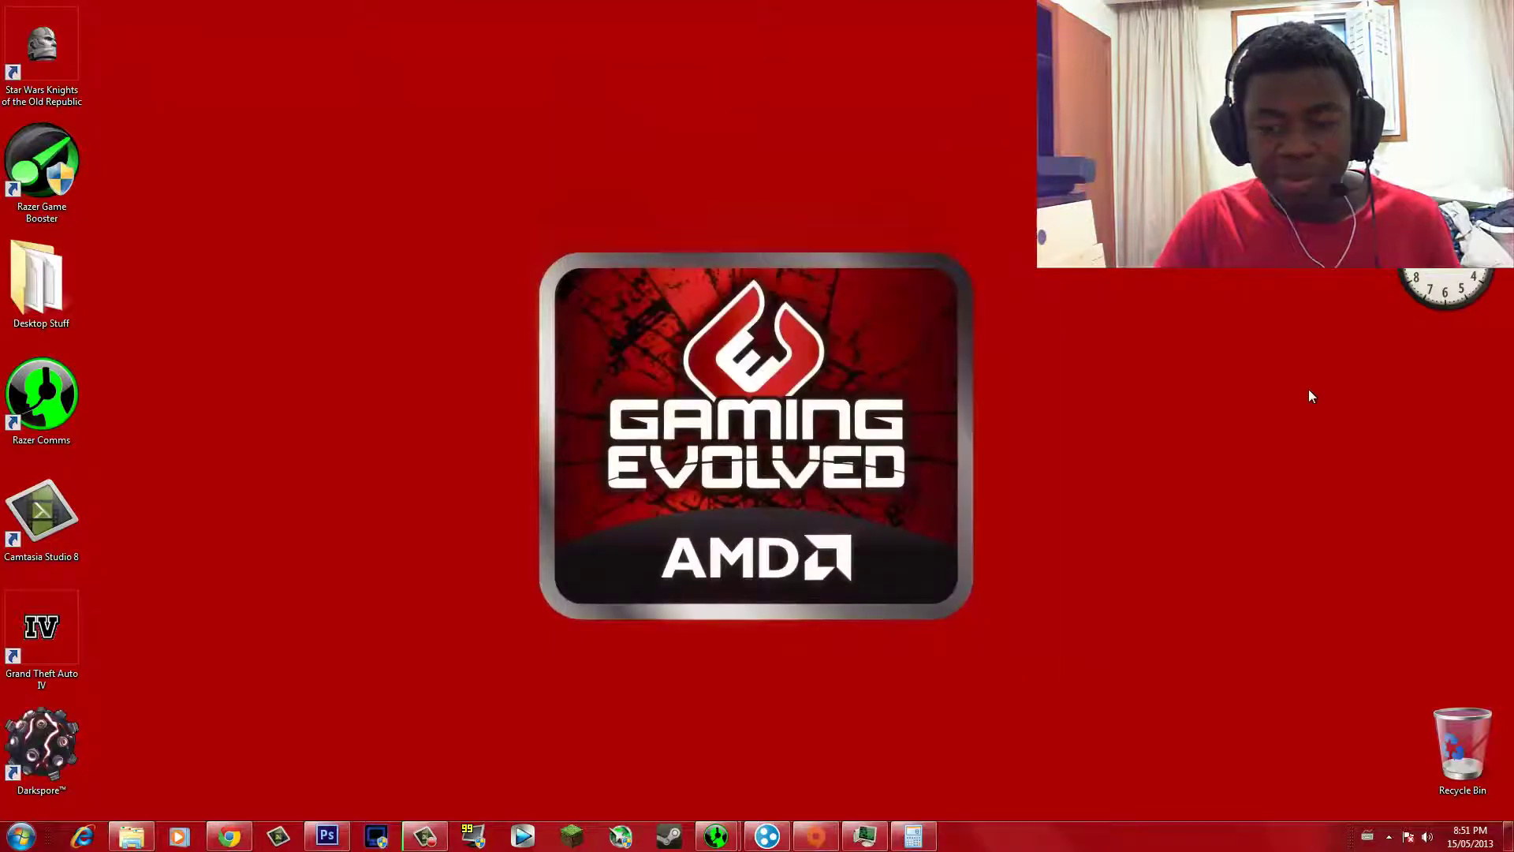
{"action": "left_click", "coordinate": [1389, 838]}
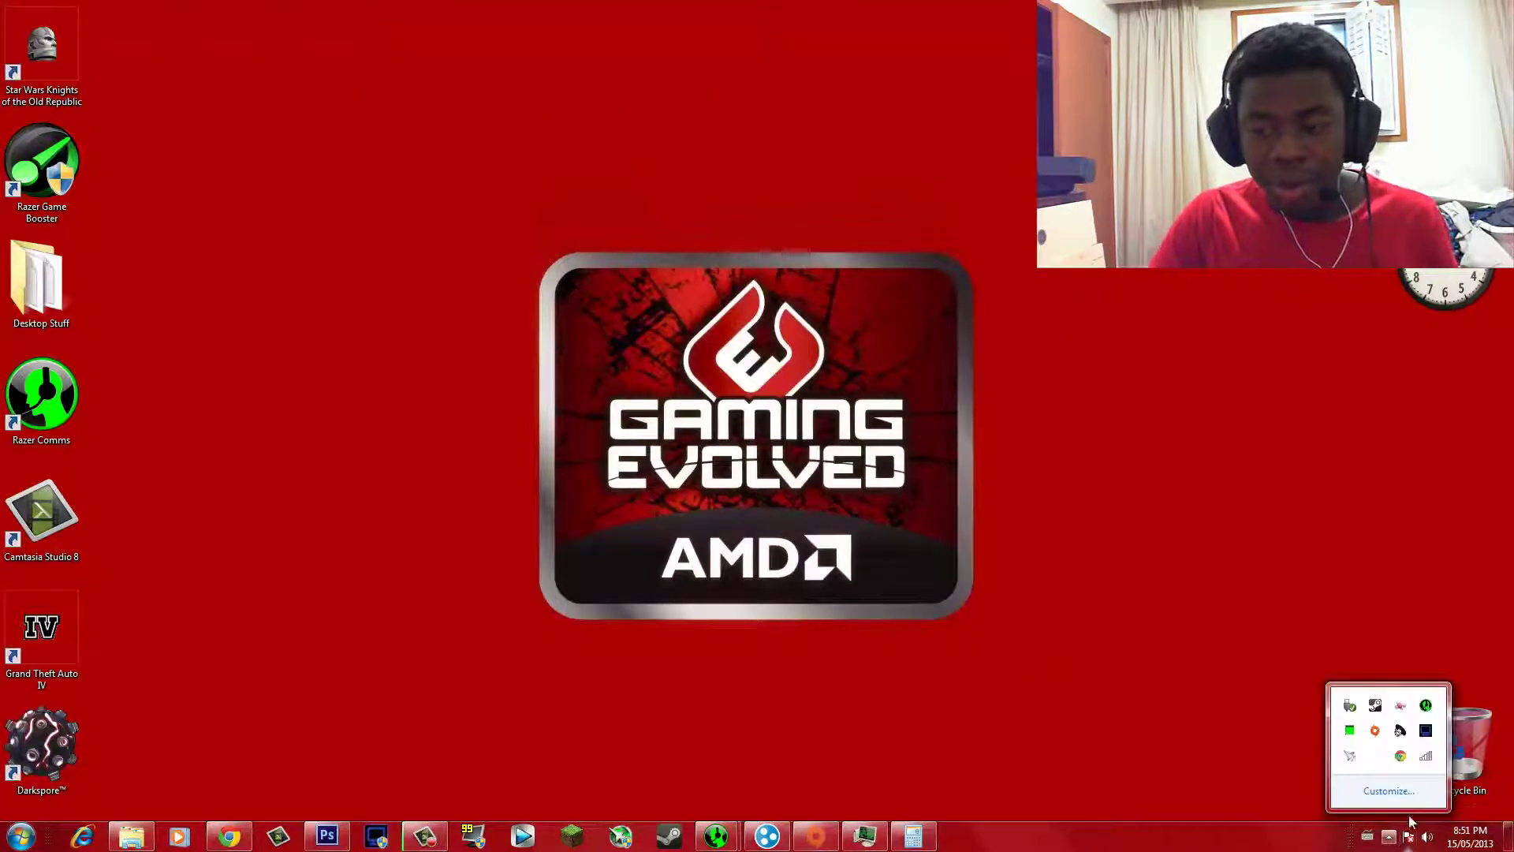
{"action": "left_click", "coordinate": [998, 585]}
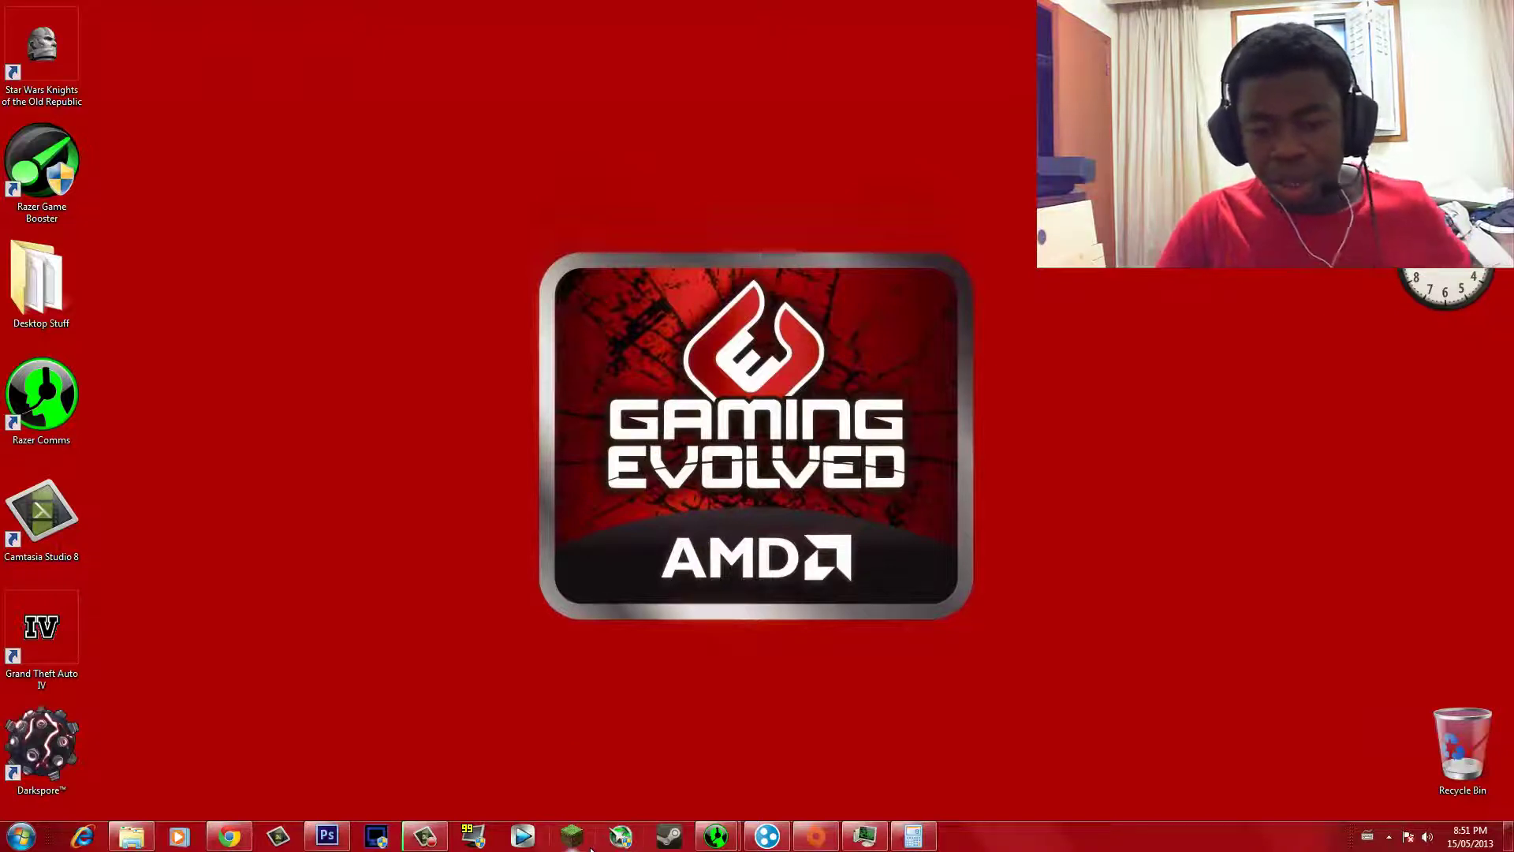
{"action": "right_click", "coordinate": [345, 840]}
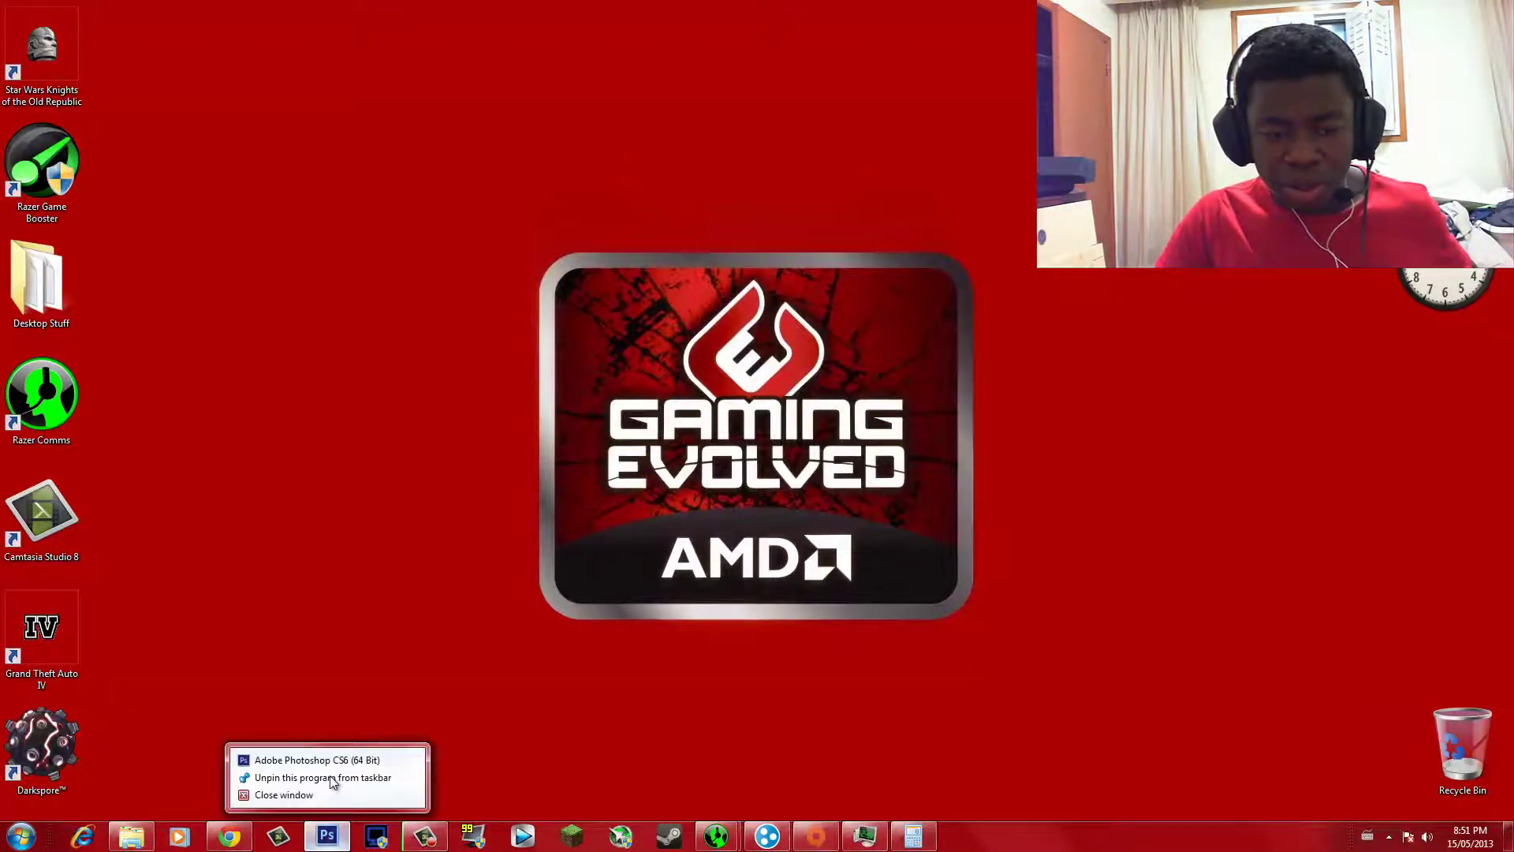
{"action": "left_click", "coordinate": [347, 793]}
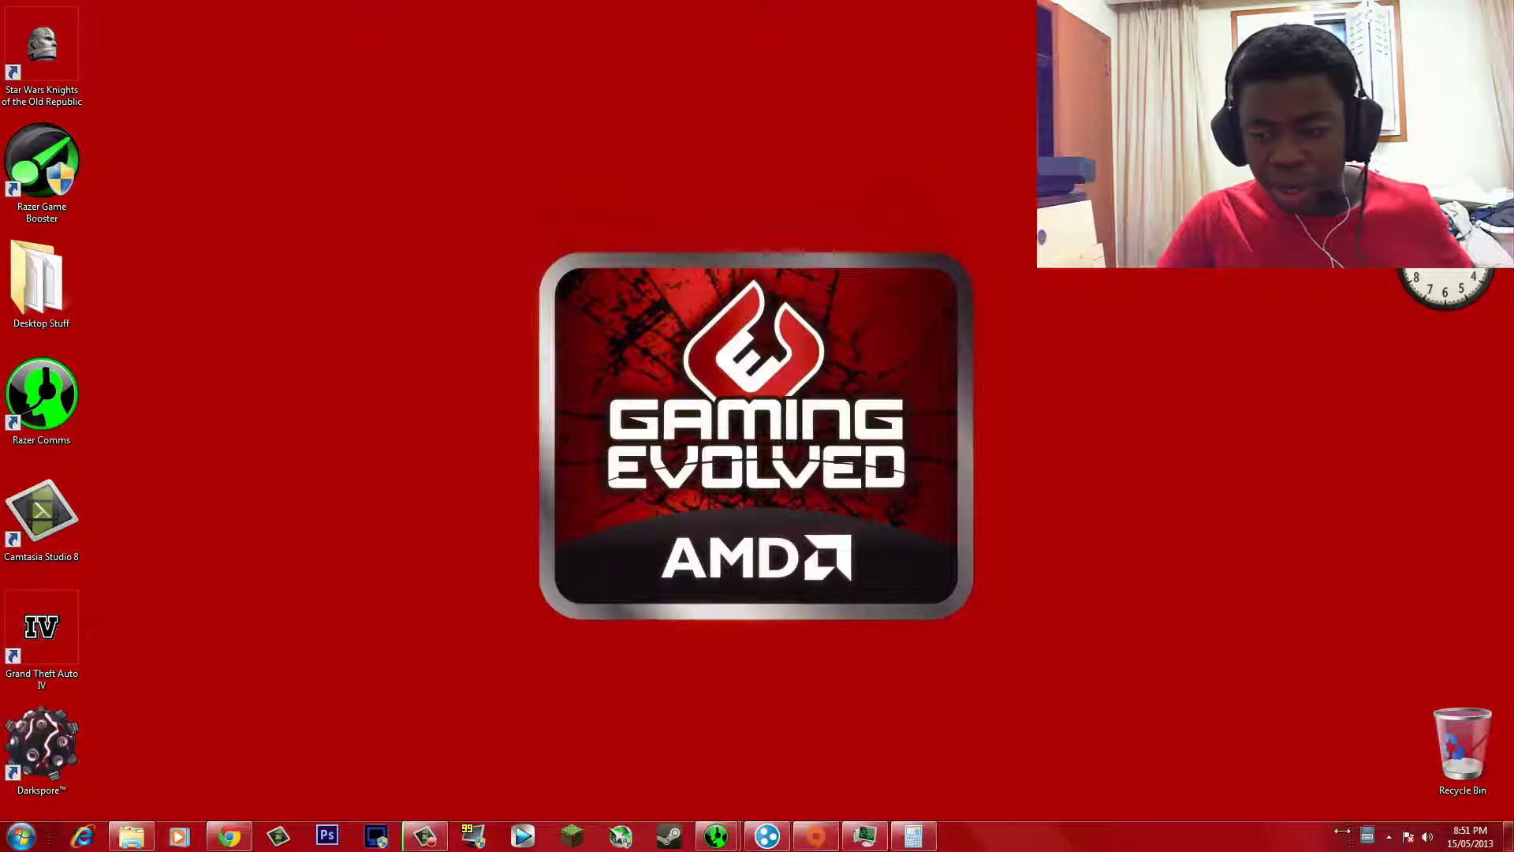
- Launch Minecraft.exe, allow it to run, log in, and enlarge the game window
{"action": "left_click", "coordinate": [572, 836]}
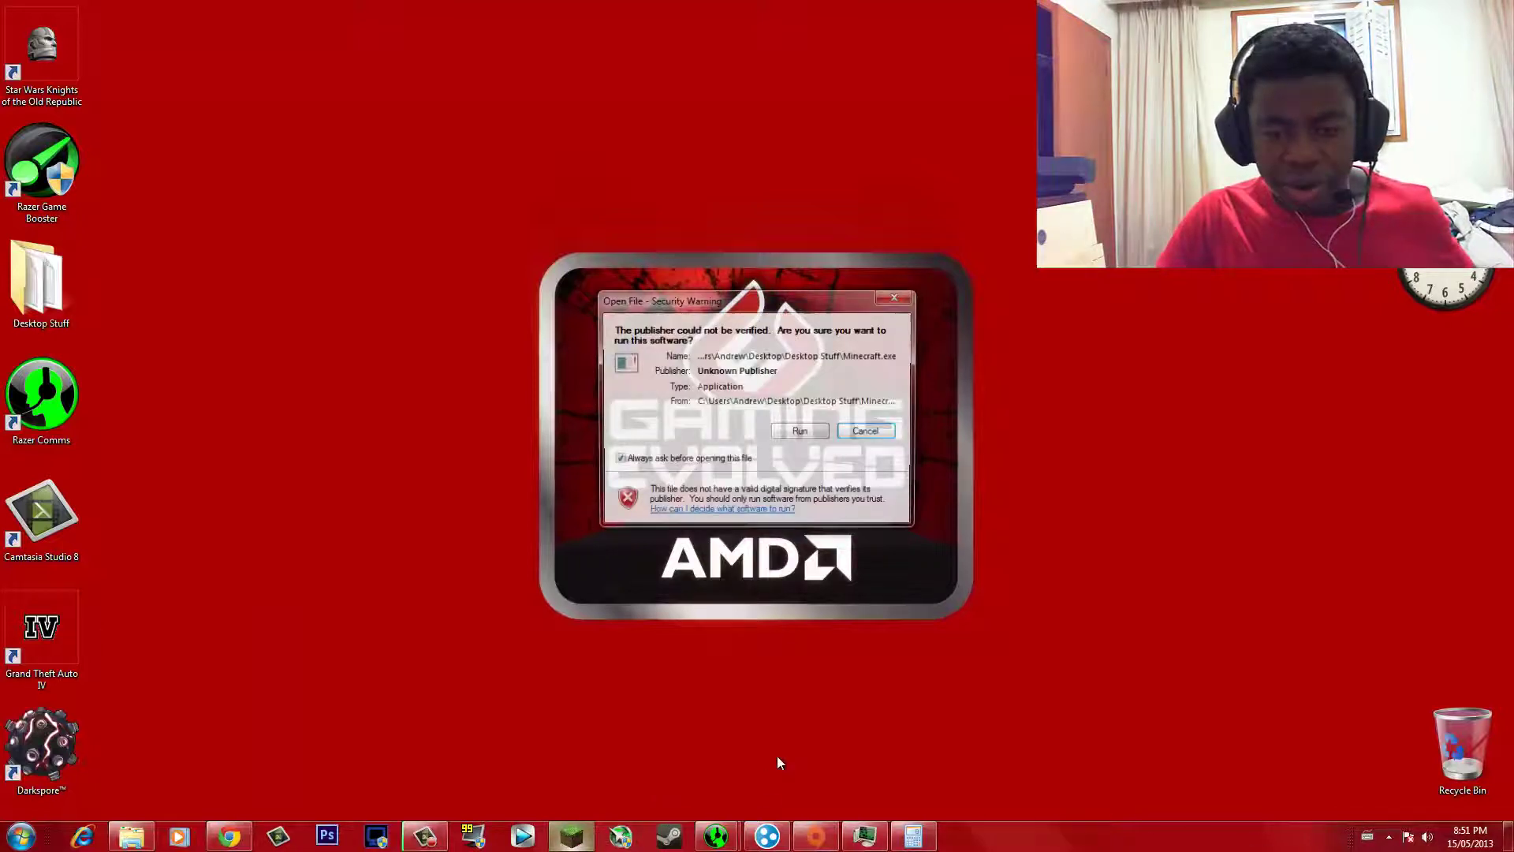
{"action": "left_click", "coordinate": [805, 432]}
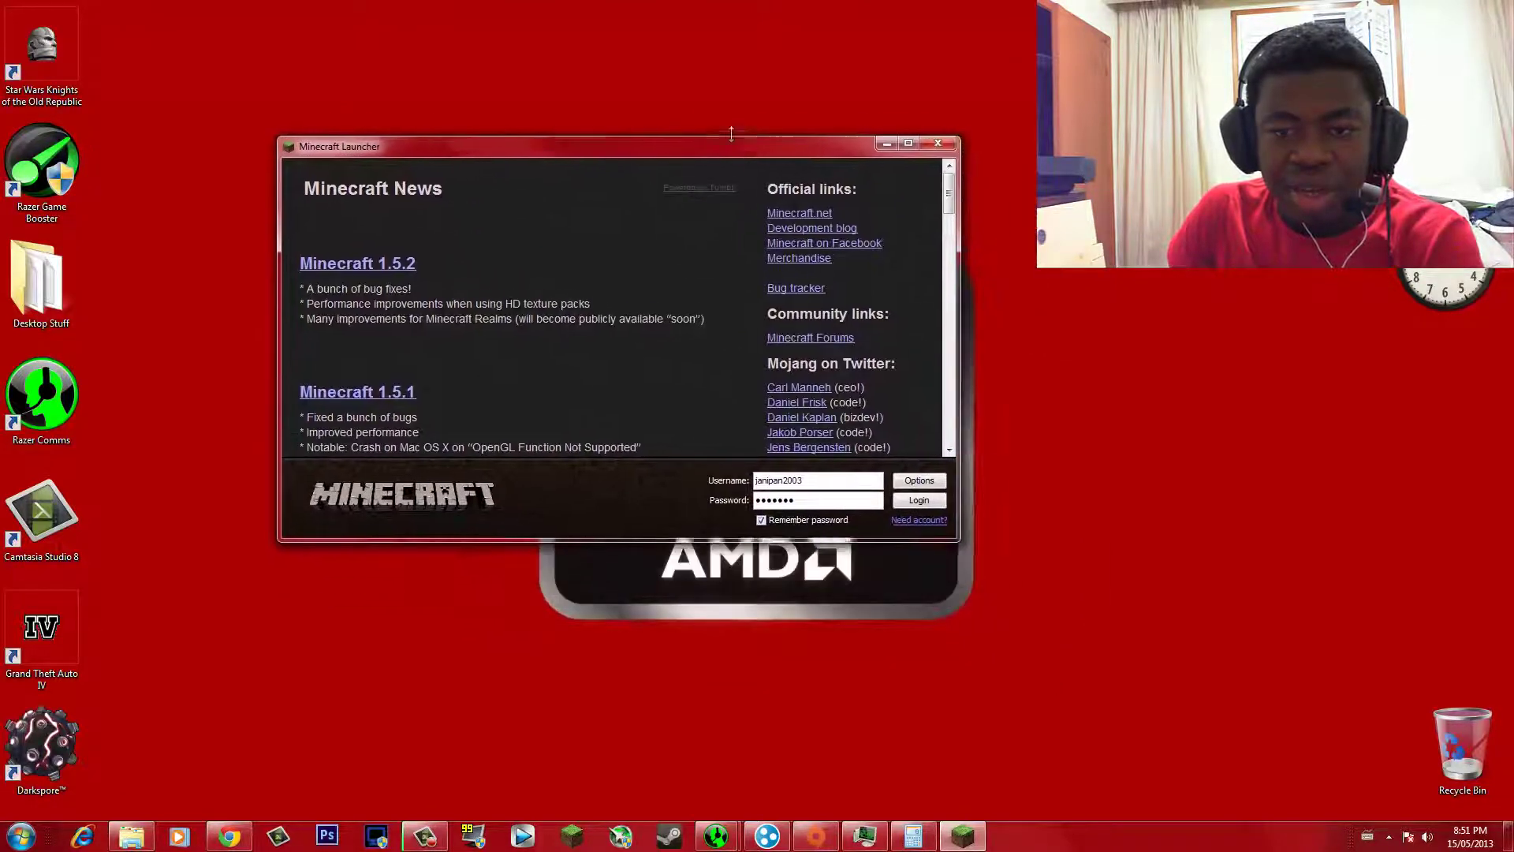
{"action": "left_click", "coordinate": [918, 491]}
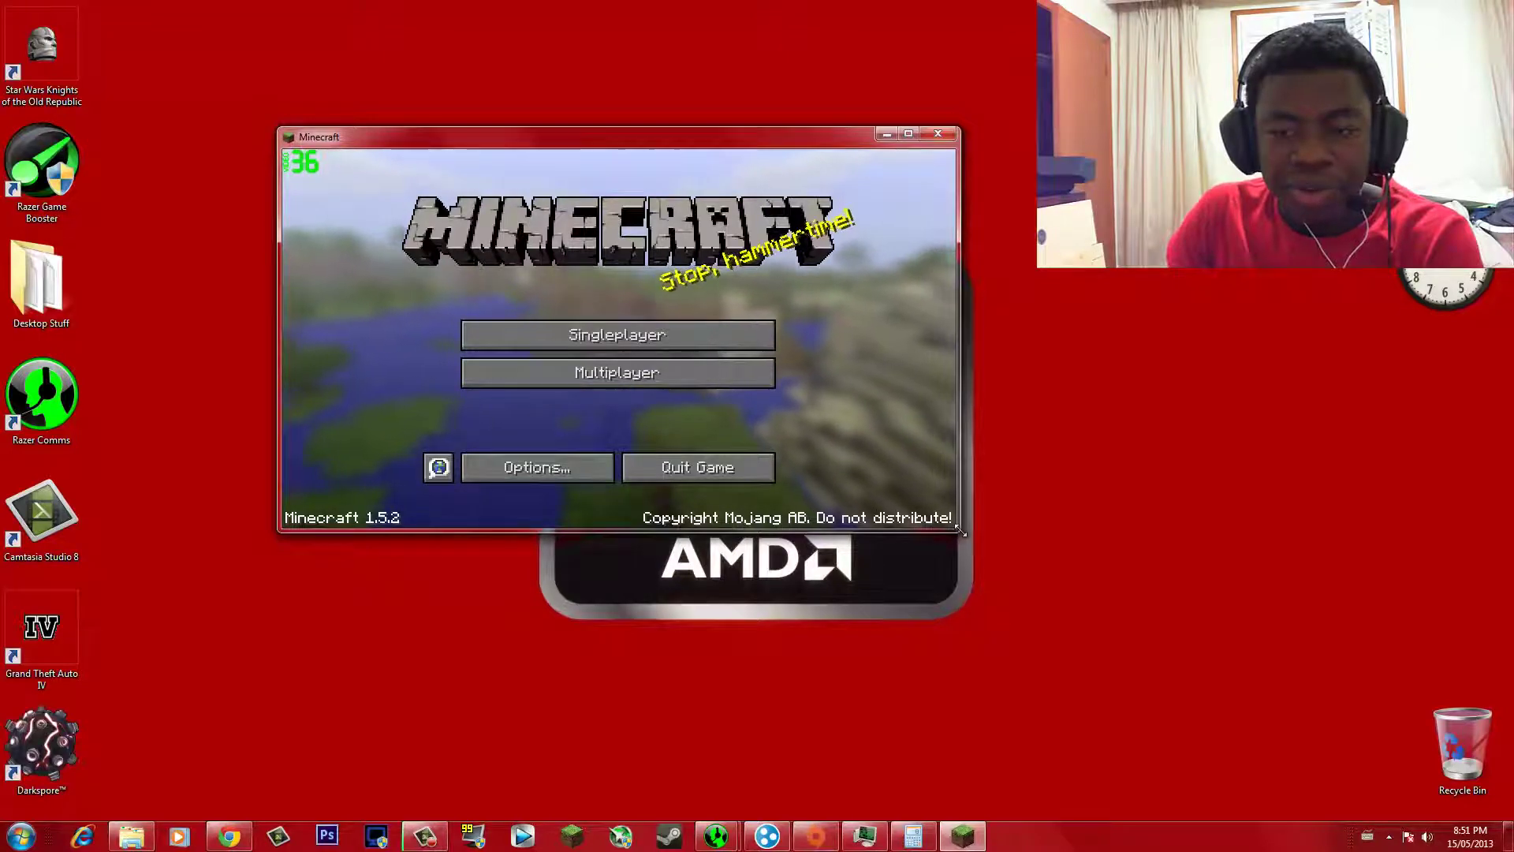
{"action": "left_click_drag", "start_coordinate": [956, 530], "coordinate": [982, 794]}
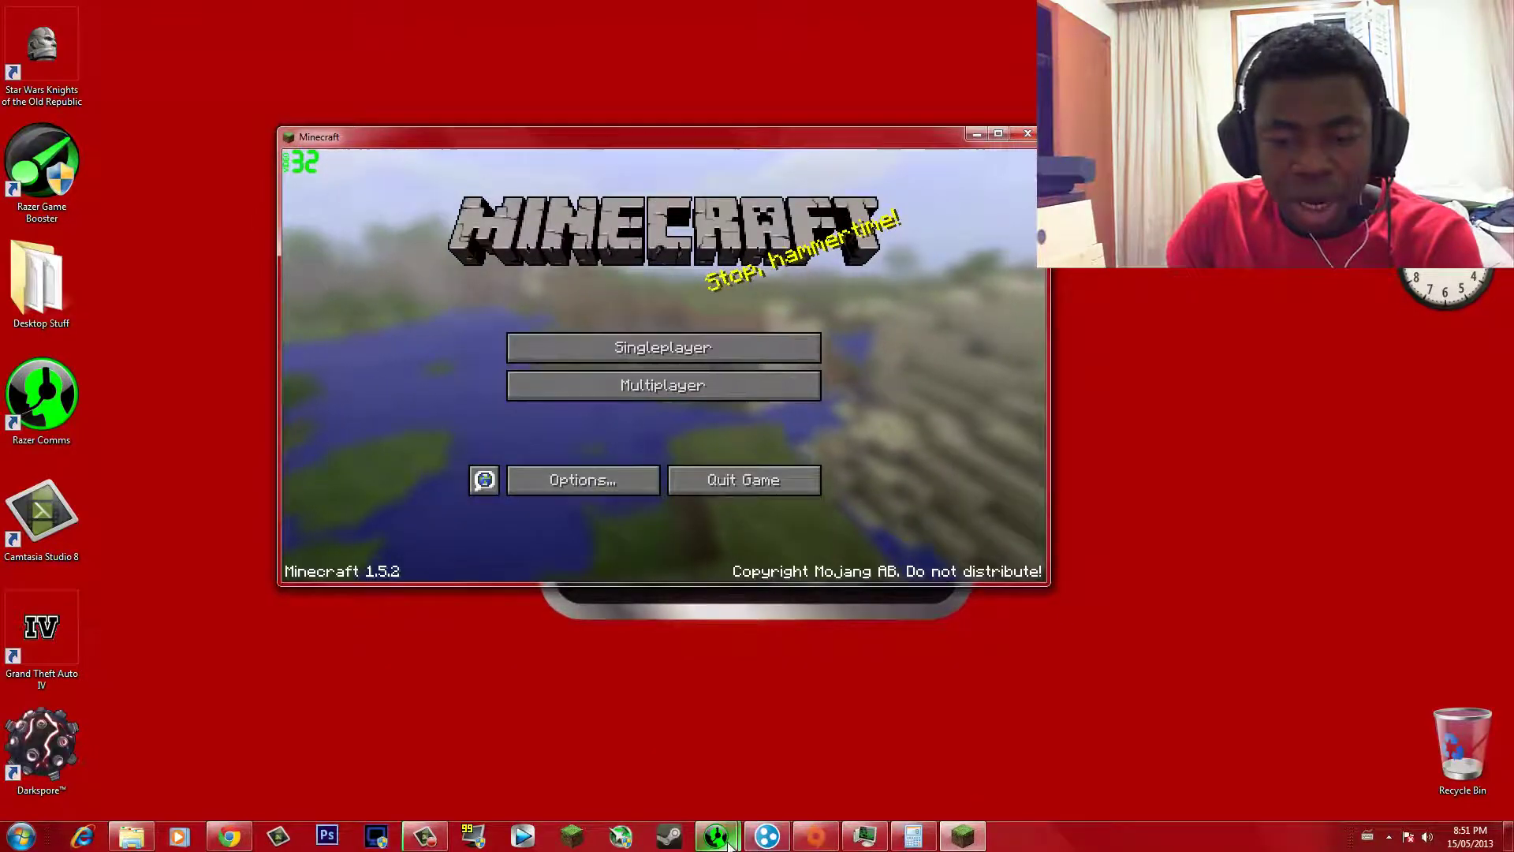
{"action": "mouse_move", "coordinate": [716, 836]}
{"action": "mouse_move", "coordinate": [743, 745]}
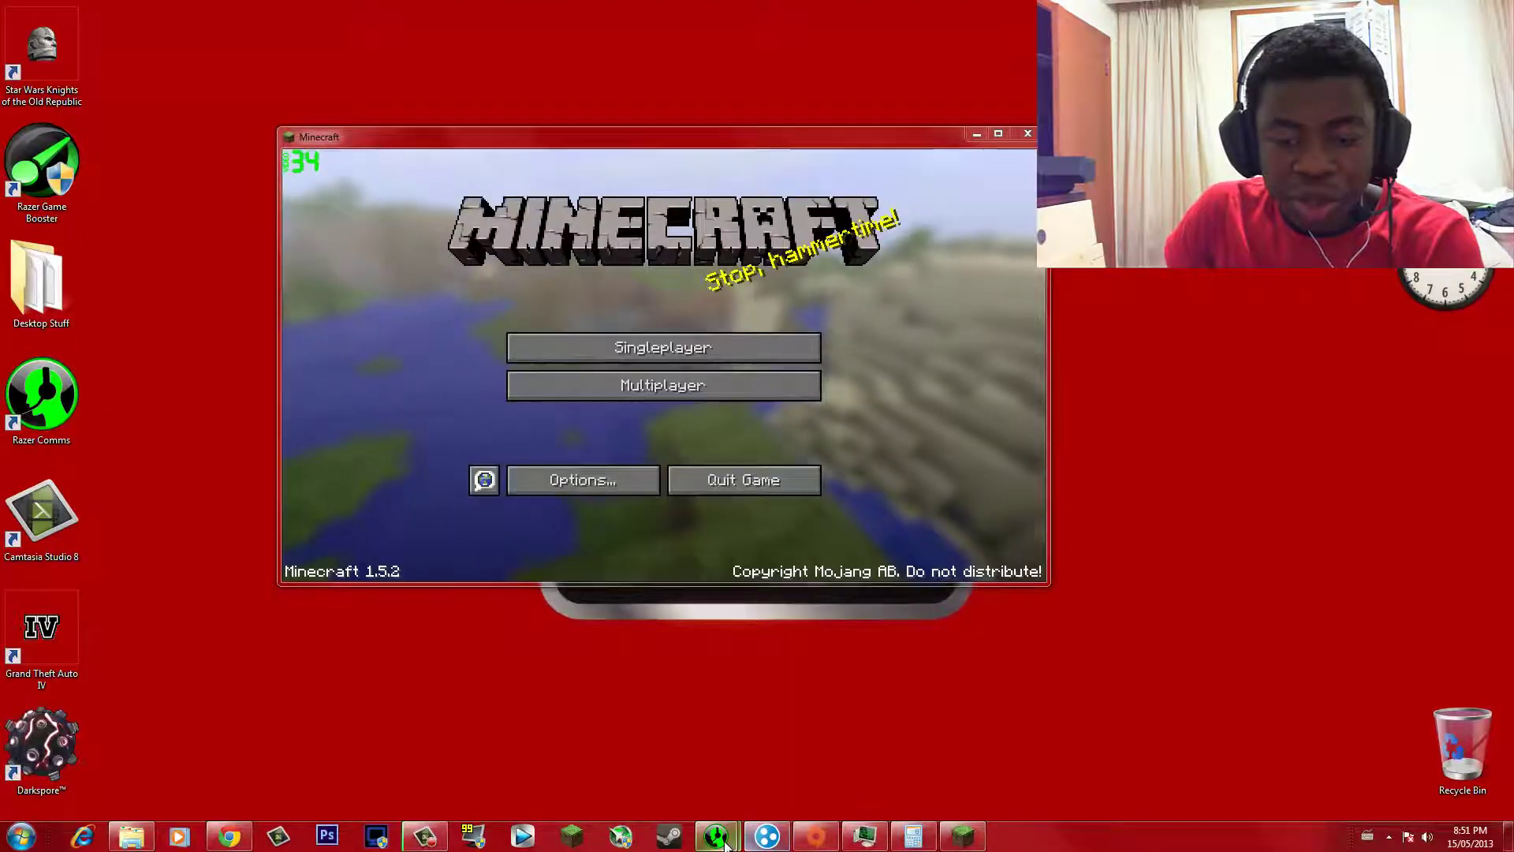
- Close the friend's Razer Comms chat window and open Razer Comms Preferences
{"action": "left_click", "coordinate": [783, 789]}
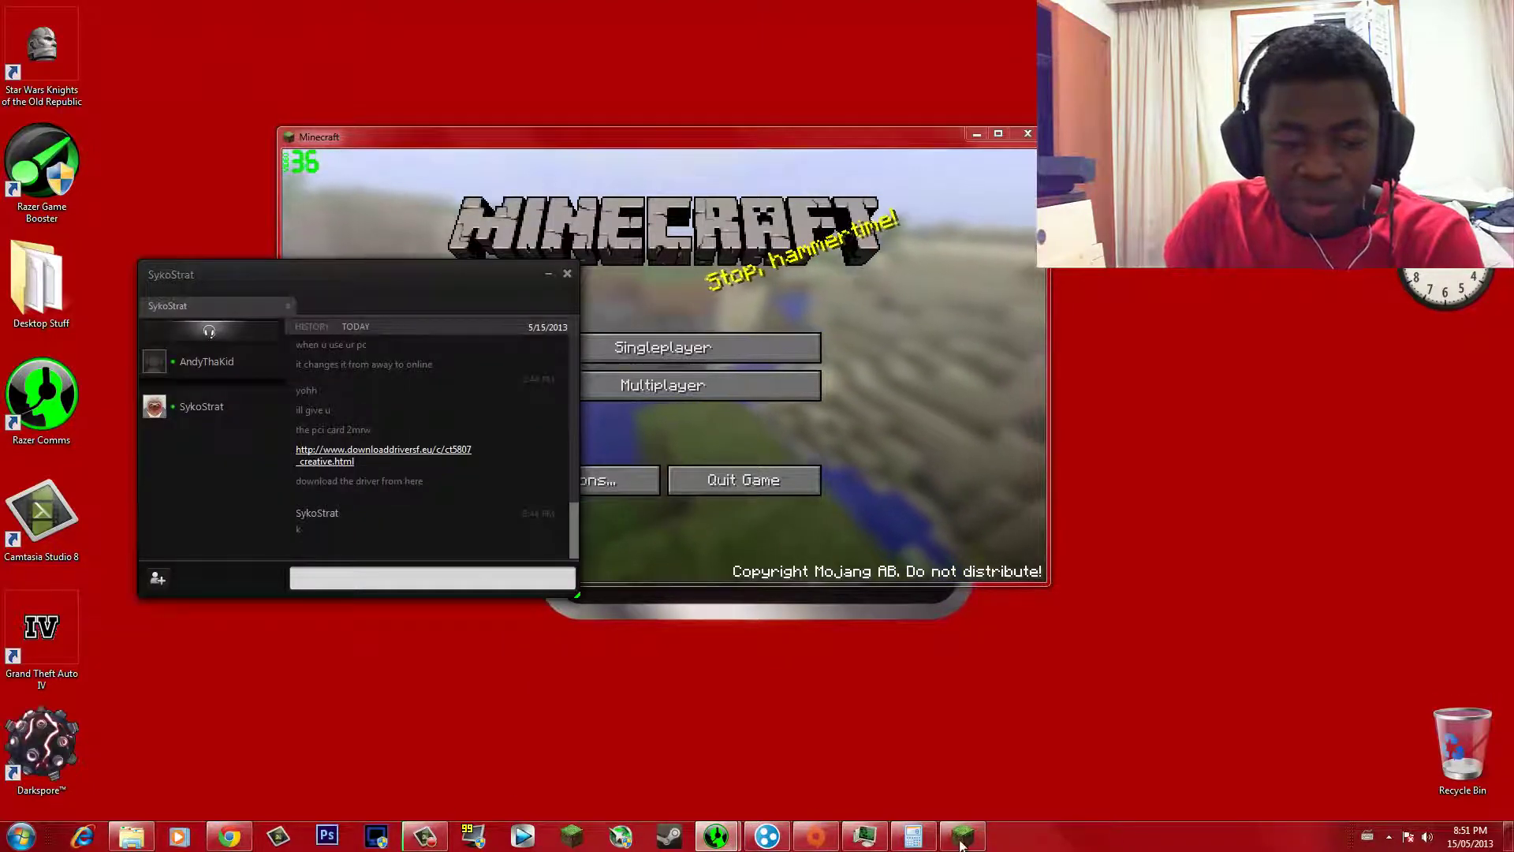
{"action": "left_click", "coordinate": [1388, 836]}
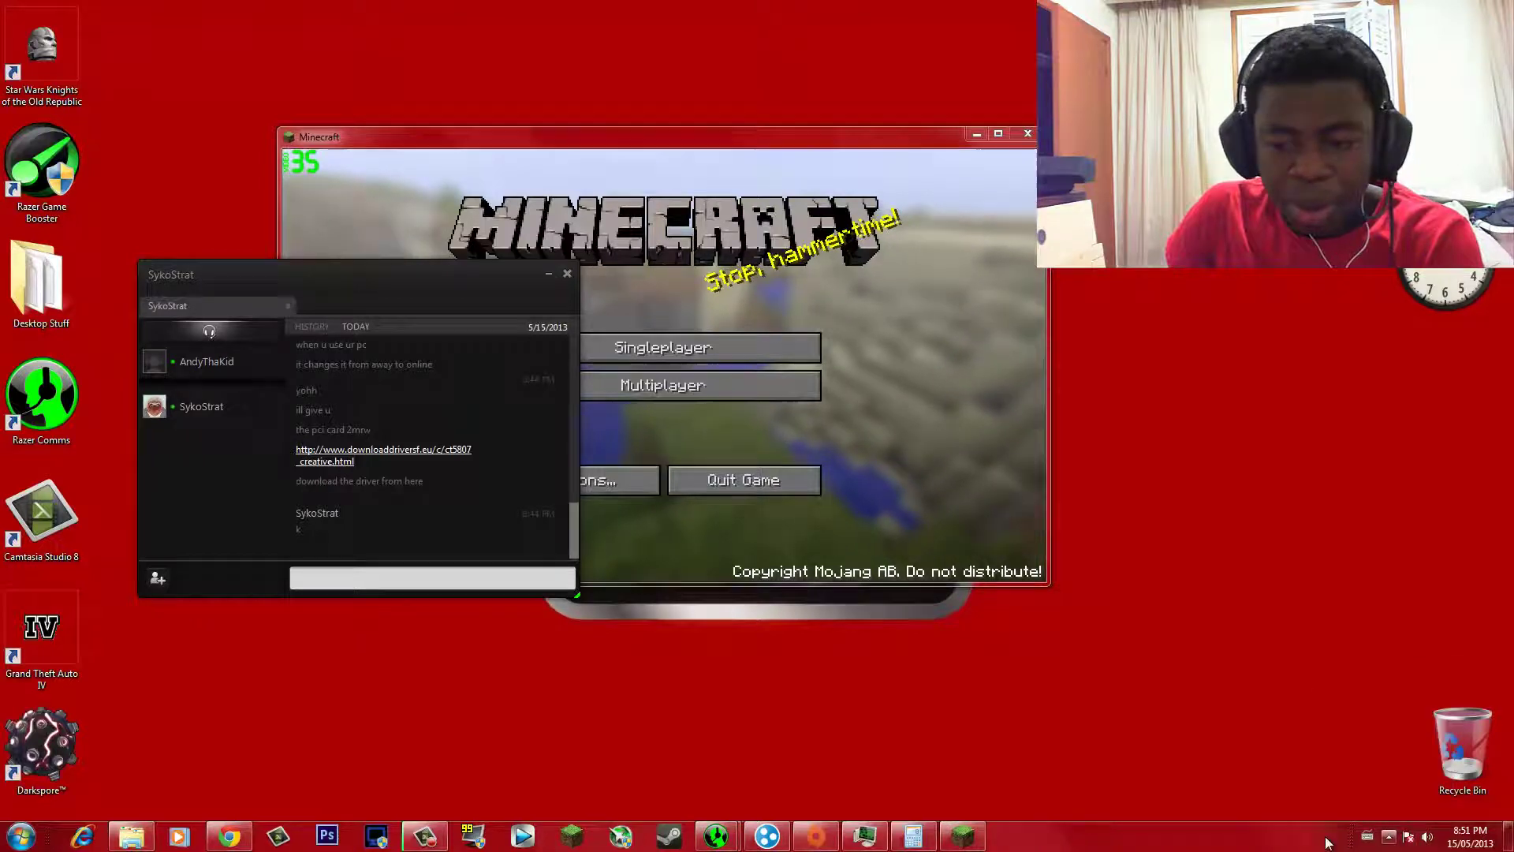
{"action": "left_click", "coordinate": [567, 274]}
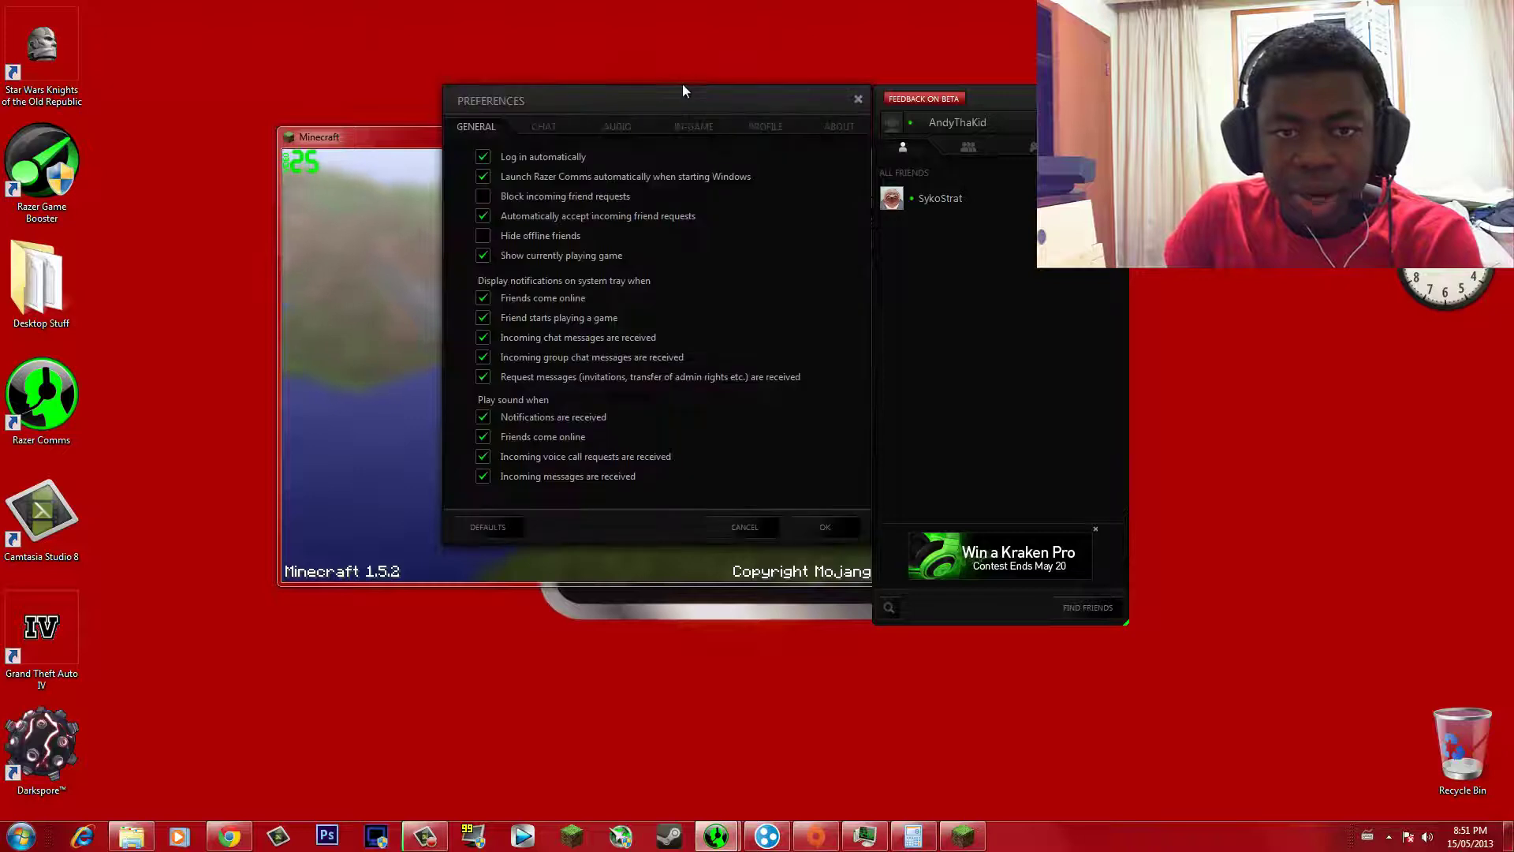
{"action": "left_click", "coordinate": [613, 126]}
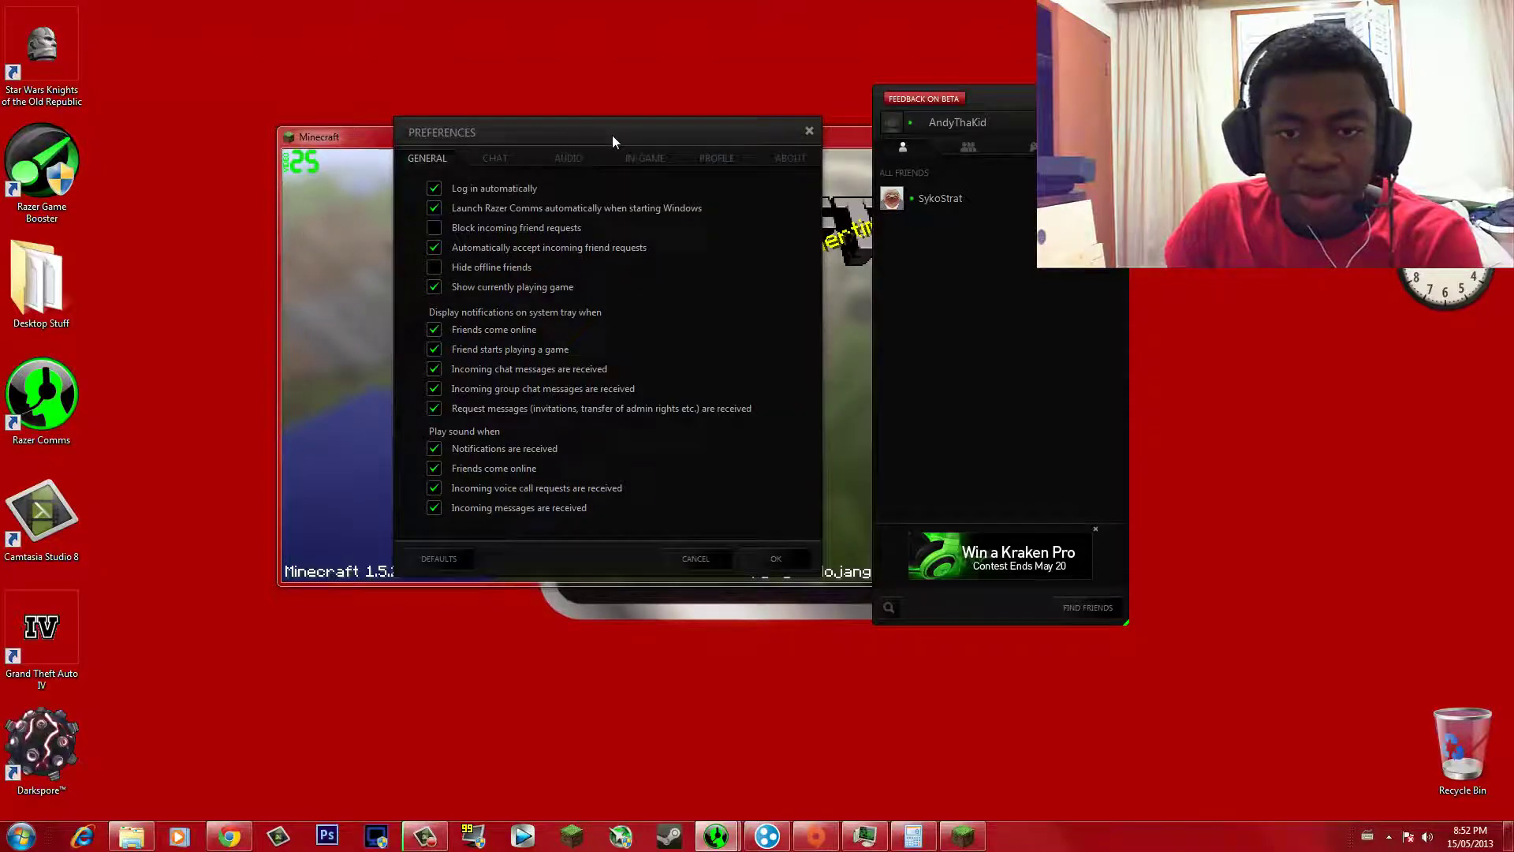
- Set the Razer Comms speaker output to Speakers (Realtek High Definition Audio)
{"action": "left_click", "coordinate": [561, 160]}
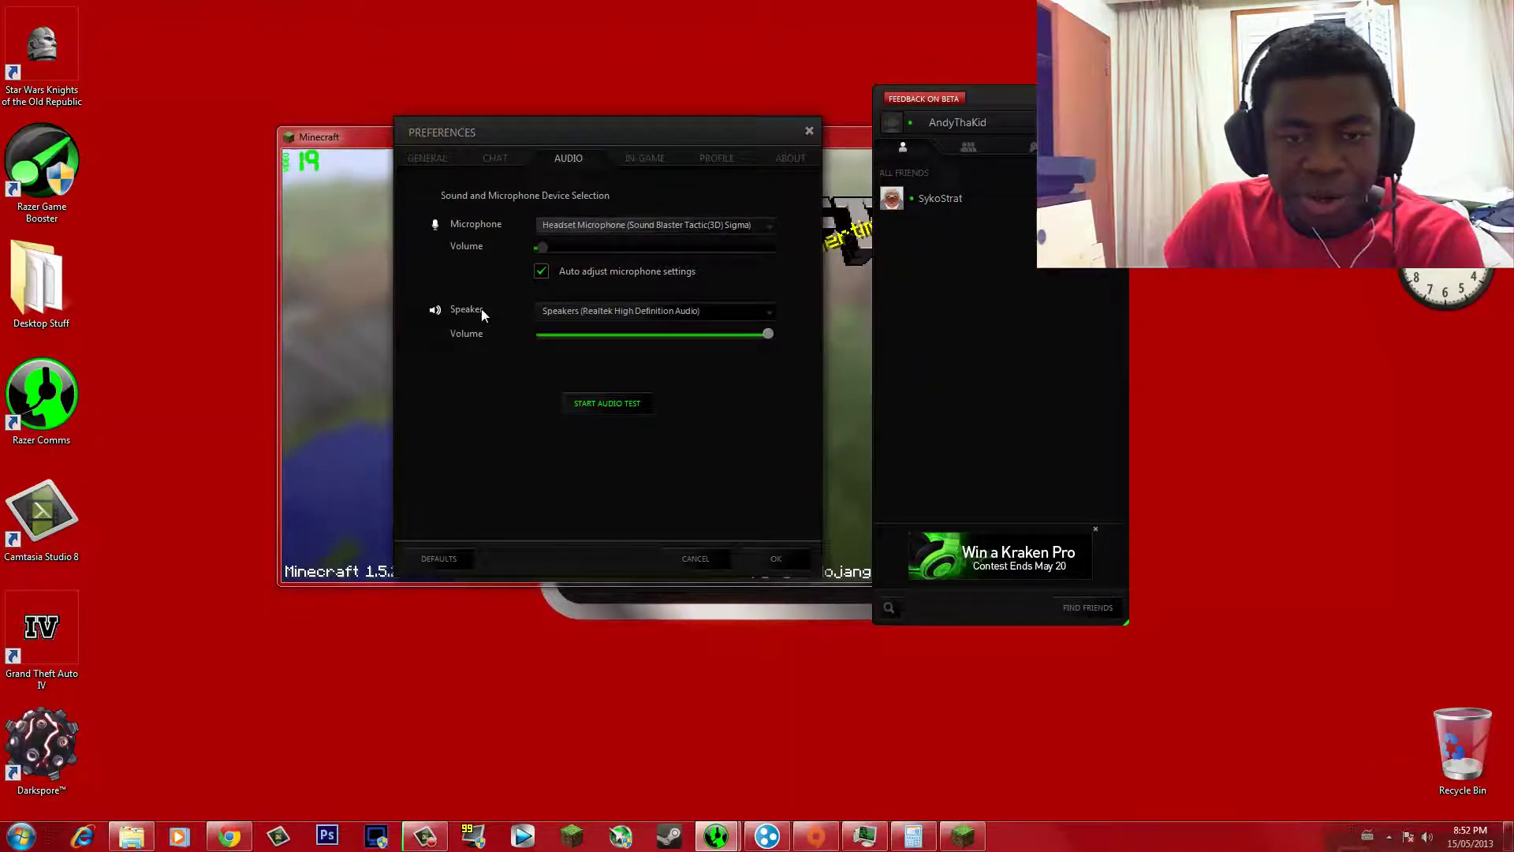
{"action": "left_click", "coordinate": [591, 313]}
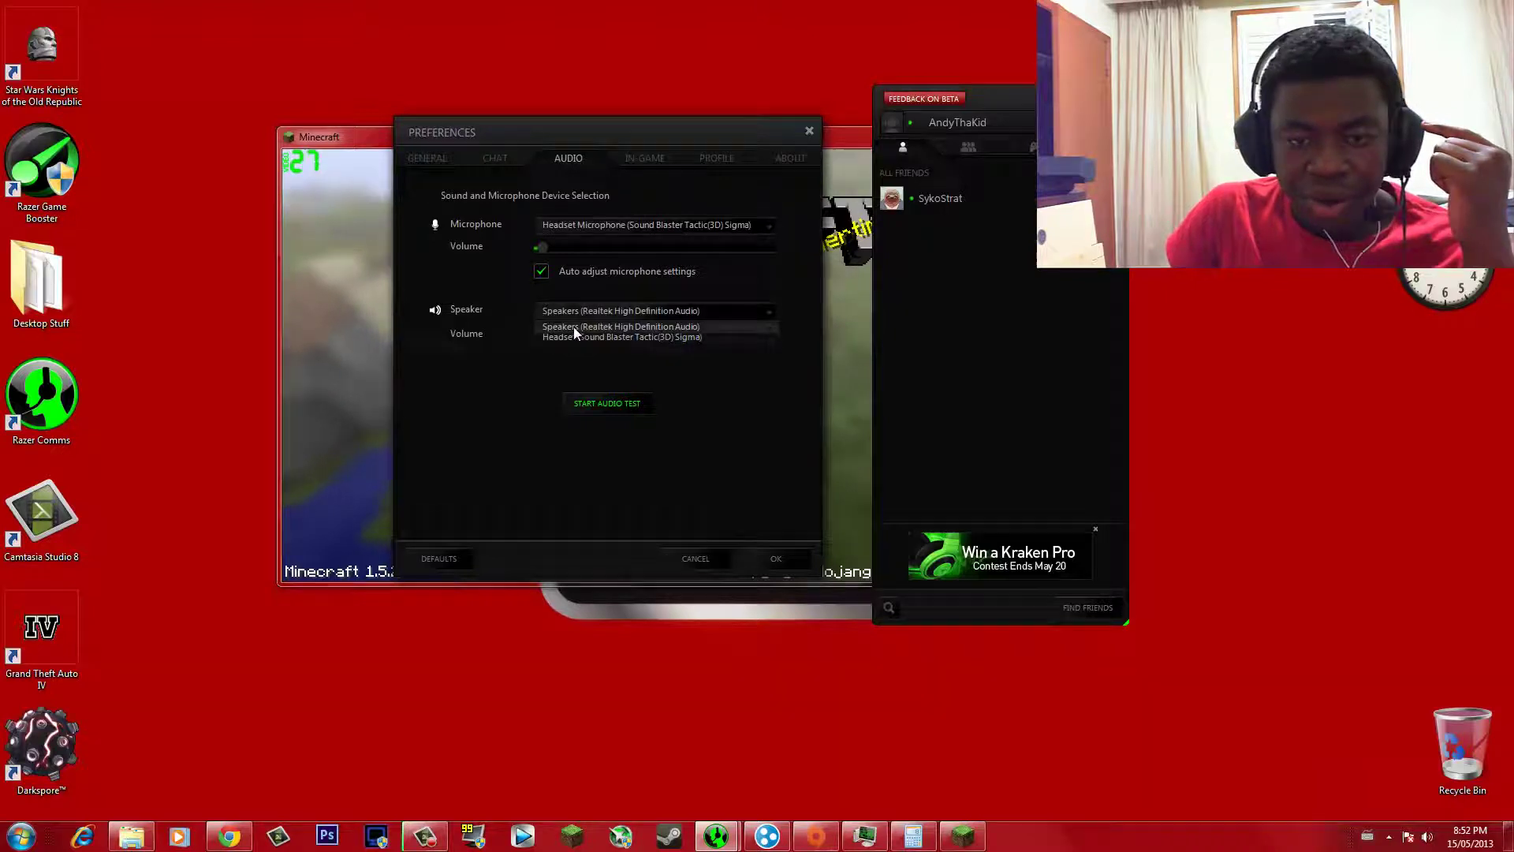
{"action": "left_click", "coordinate": [574, 327]}
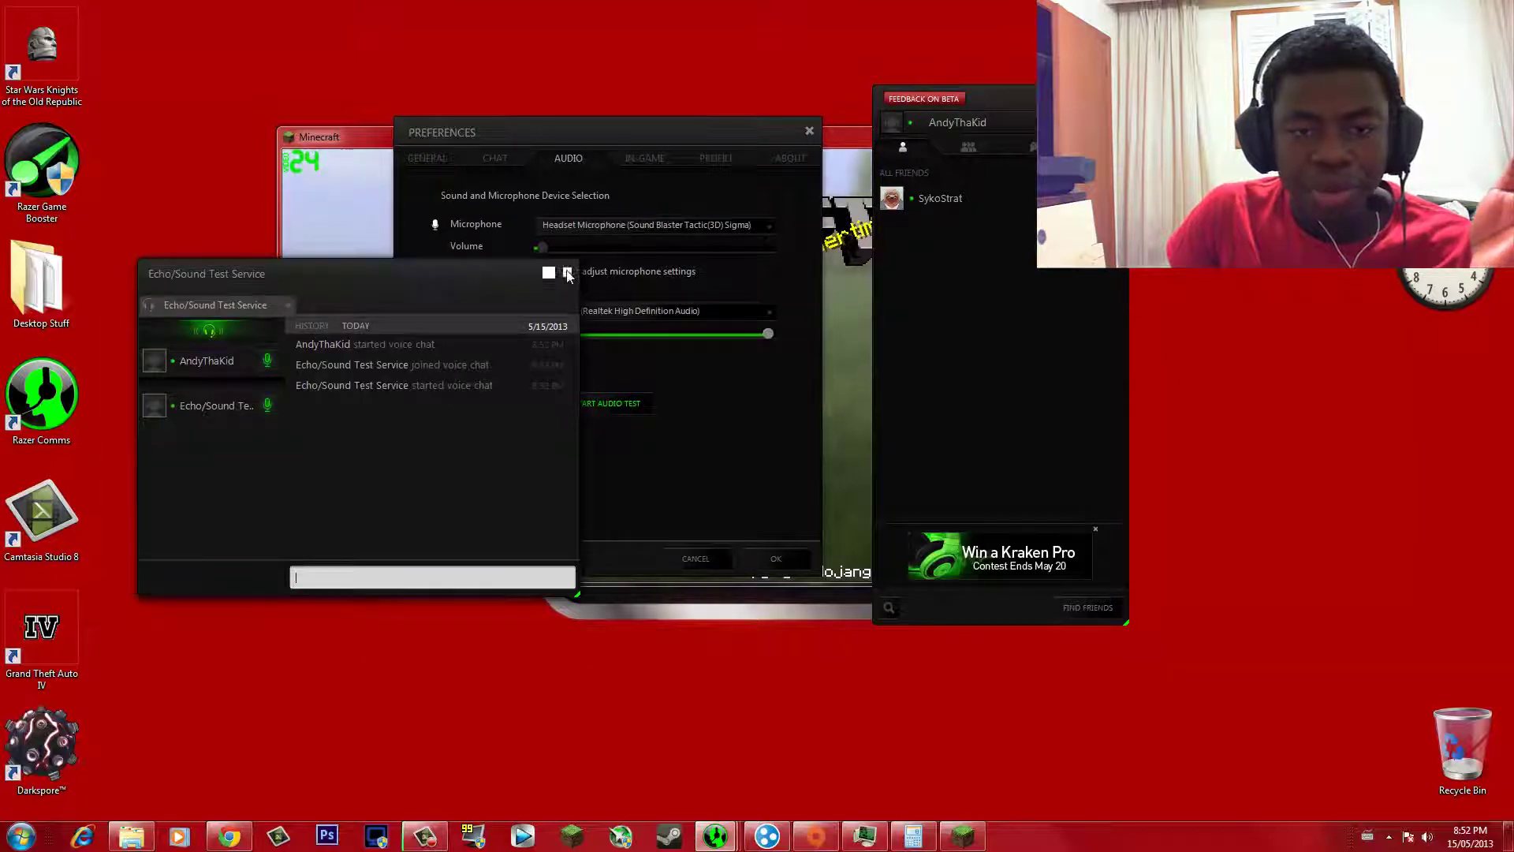
- Close the echo test call, keep the headset microphone as input, and view In-Game preferences
{"action": "left_click", "coordinate": [567, 272]}
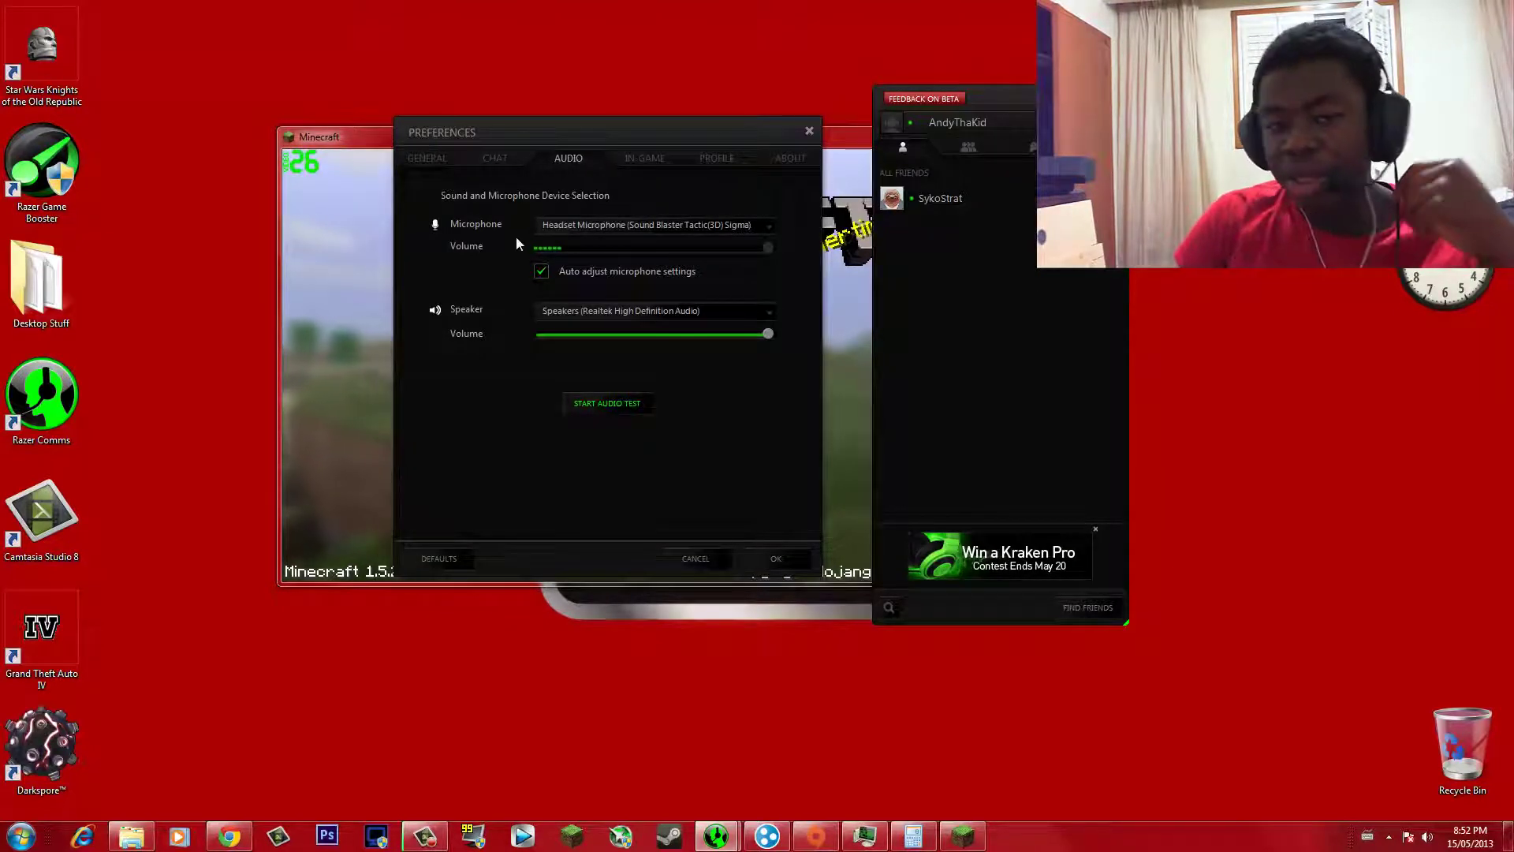
{"action": "left_click", "coordinate": [648, 228]}
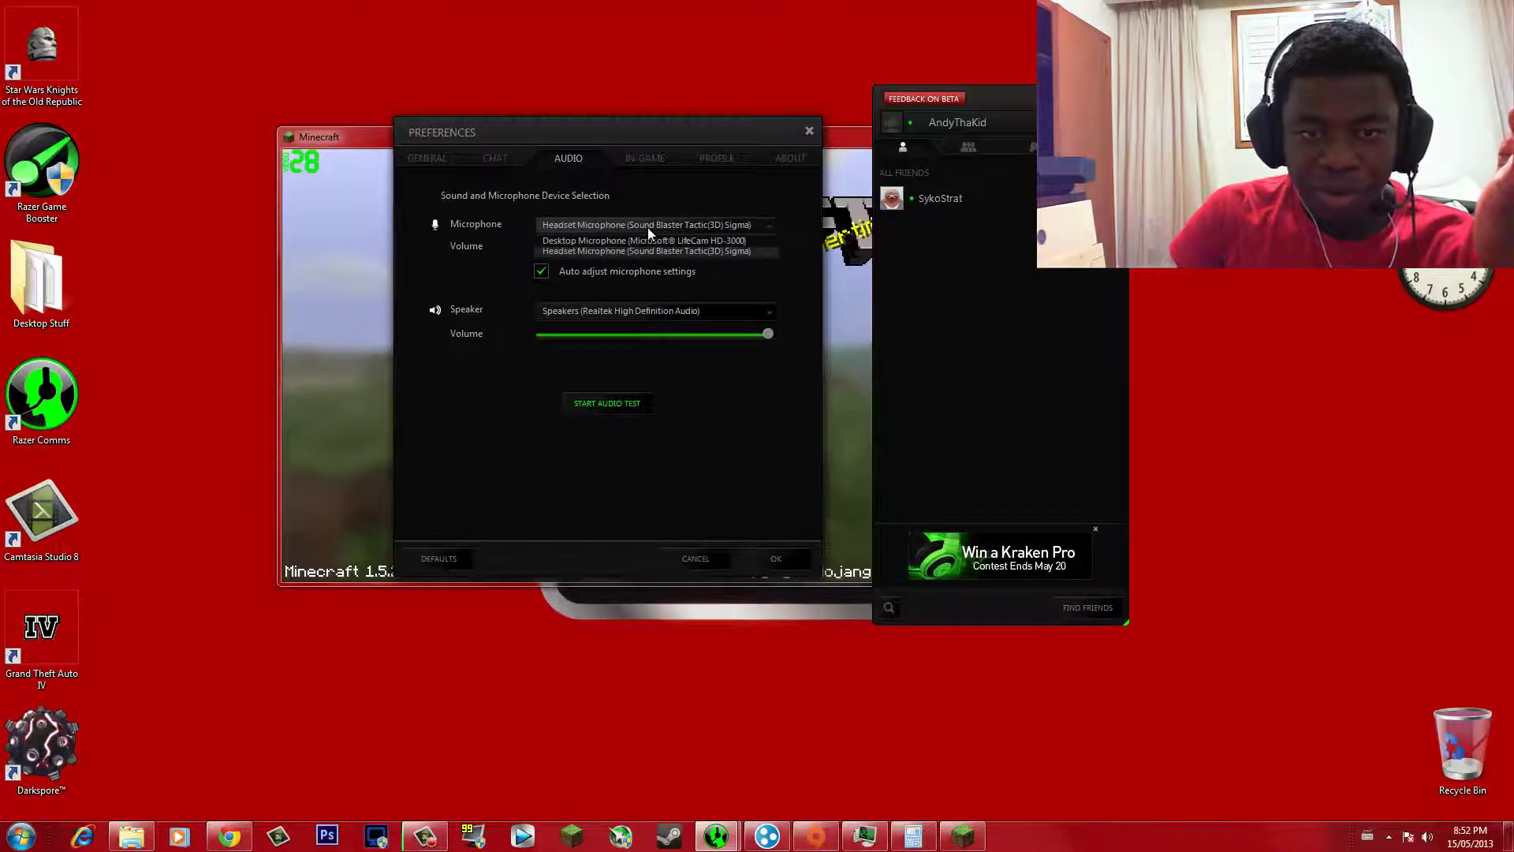
{"action": "left_click", "coordinate": [650, 233]}
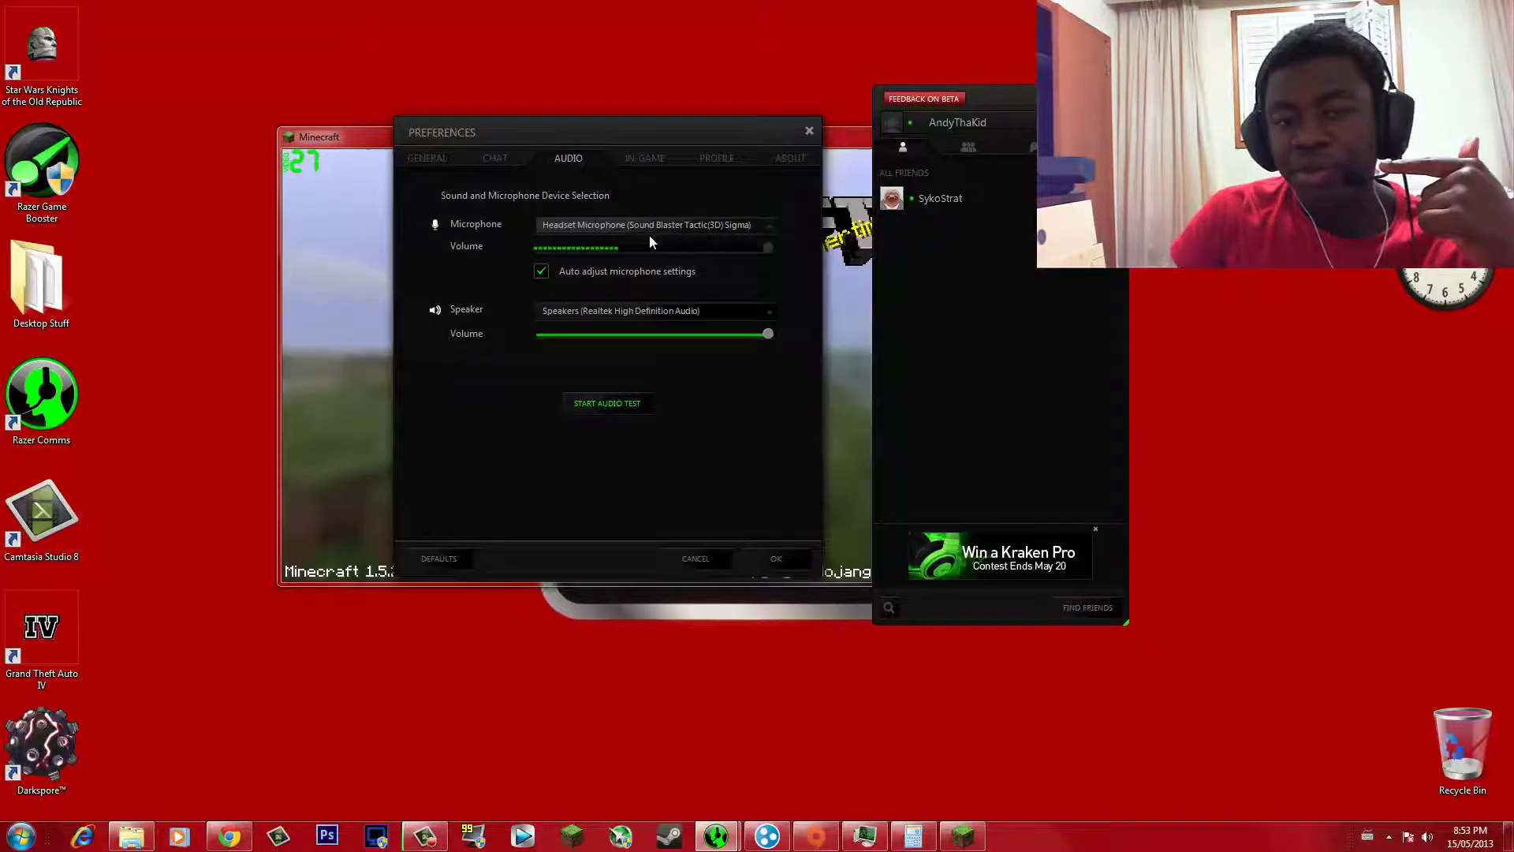
{"action": "left_click", "coordinate": [648, 158]}
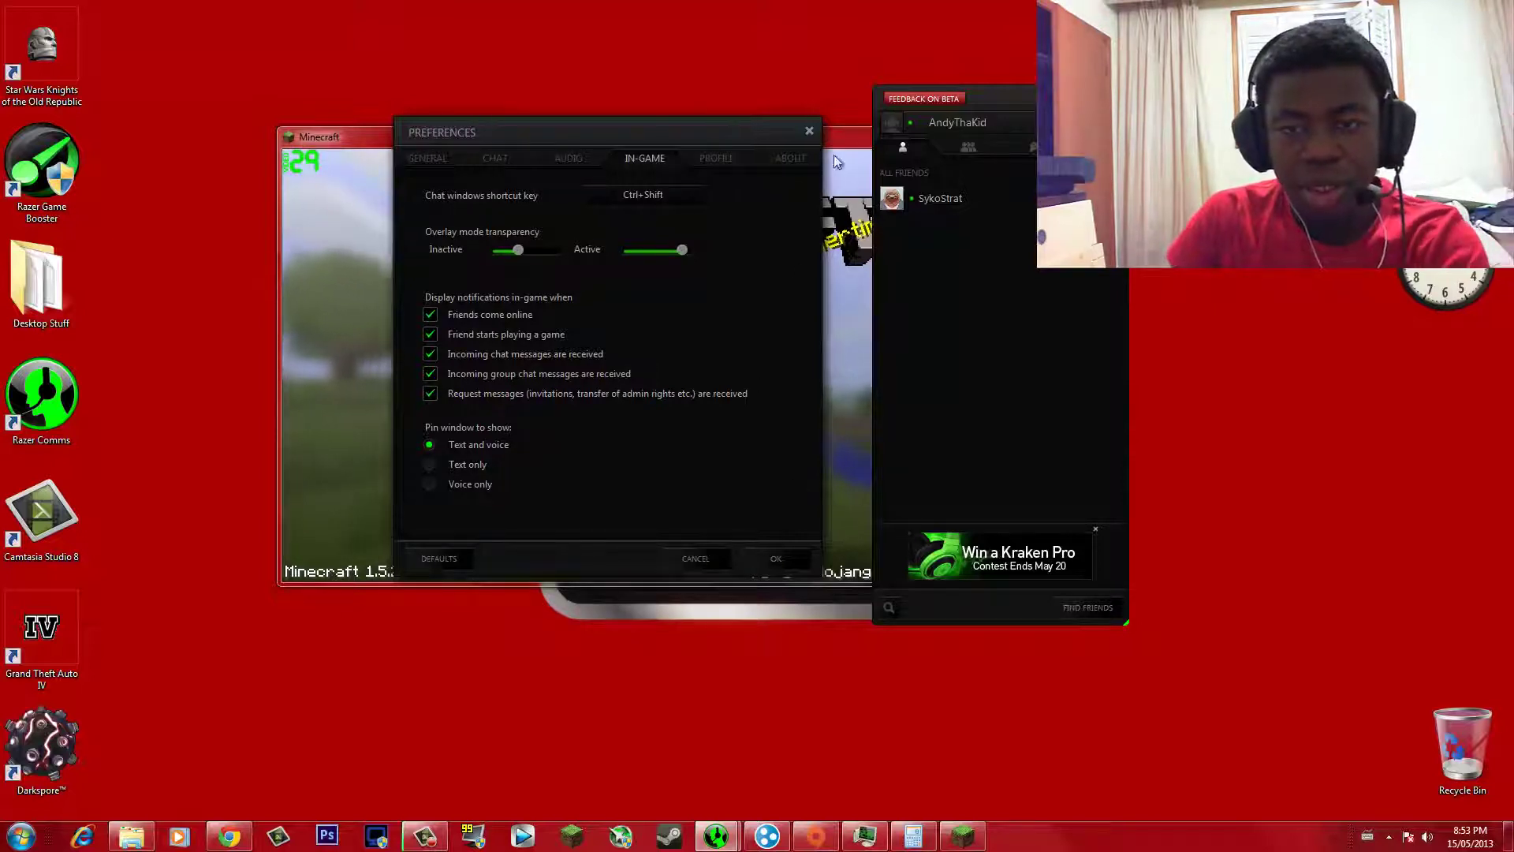
- Close Preferences, glance at Multiplayer, then play the singleplayer world 'New World'
{"action": "left_click", "coordinate": [808, 132]}
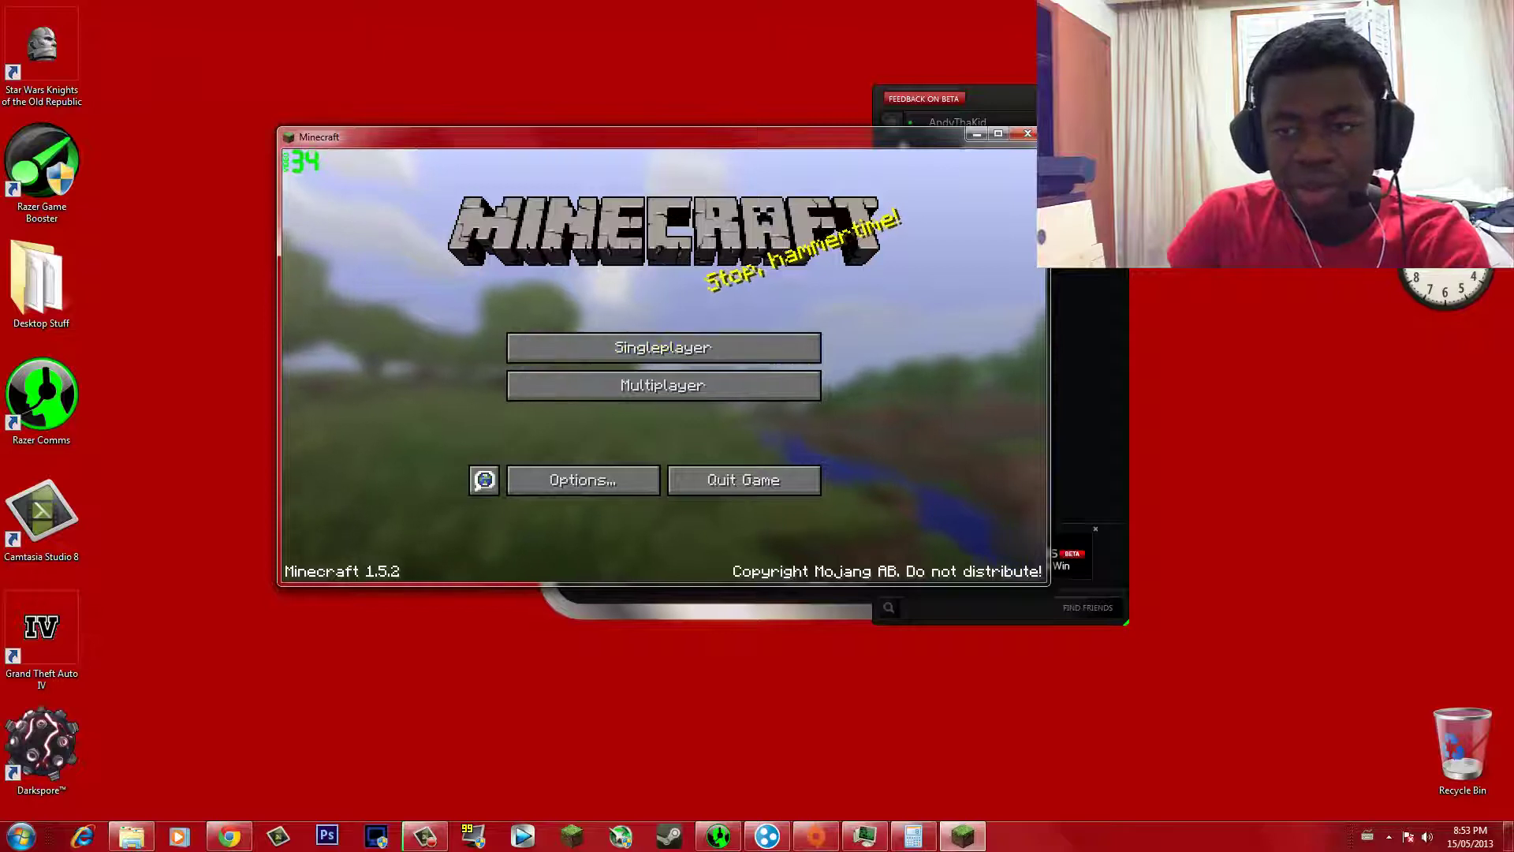
{"action": "left_click", "coordinate": [658, 394]}
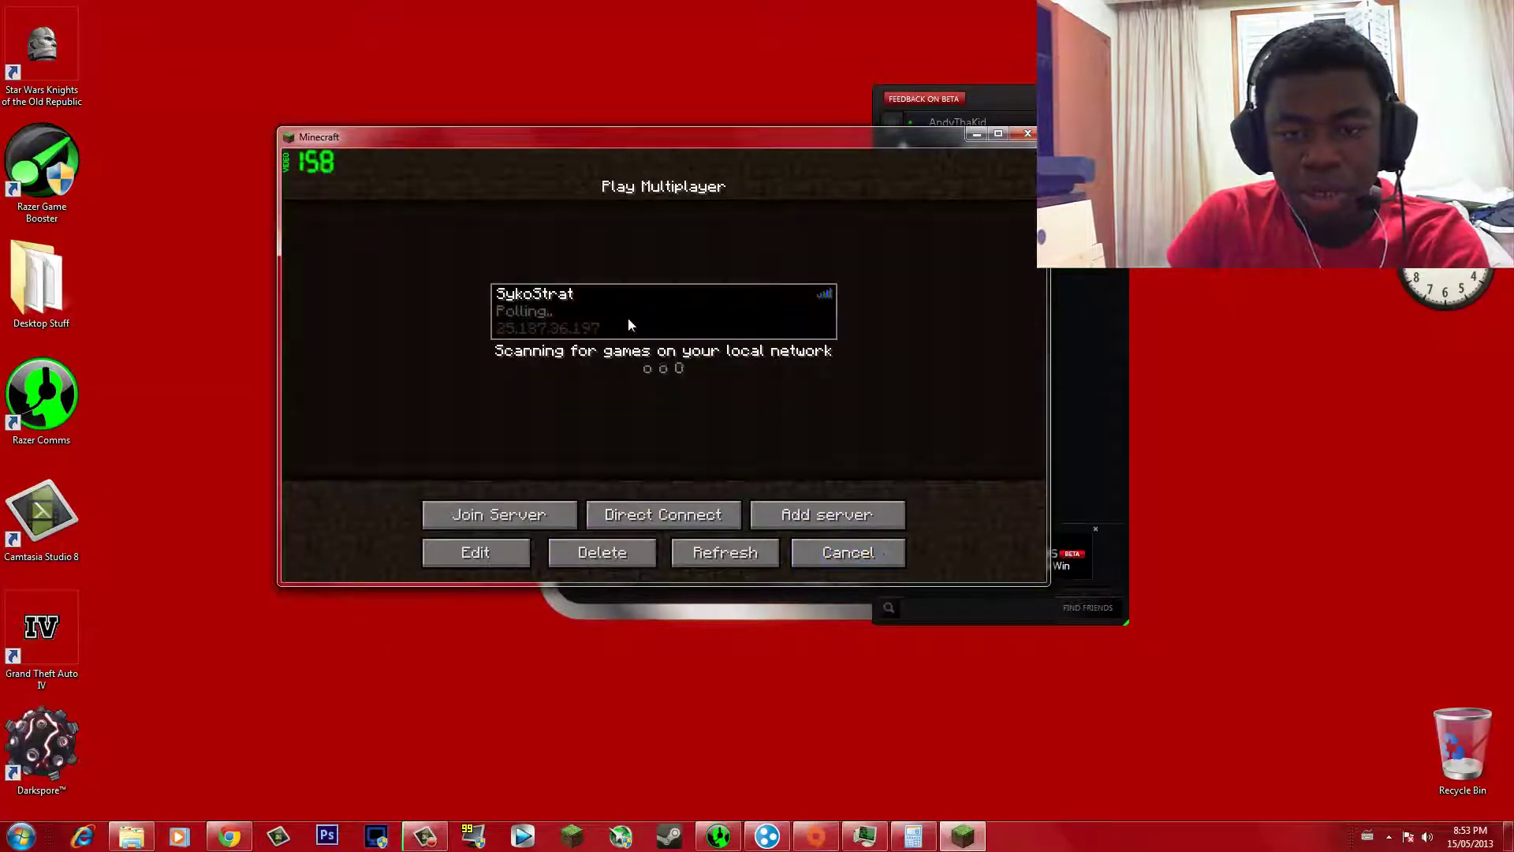
{"action": "left_click", "coordinate": [845, 556]}
{"action": "left_click", "coordinate": [635, 346]}
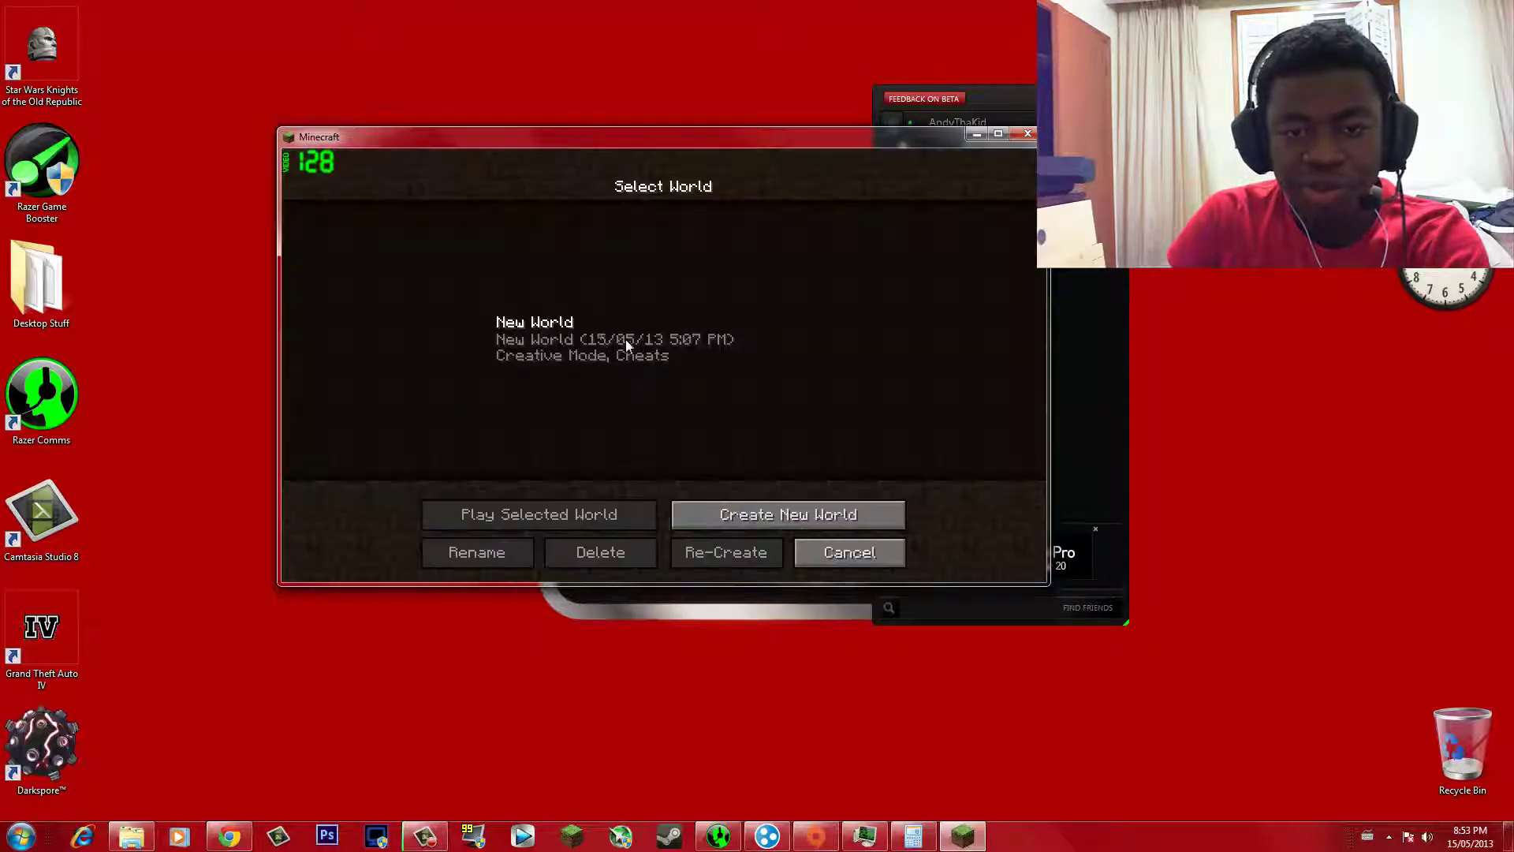
{"action": "left_click", "coordinate": [617, 363]}
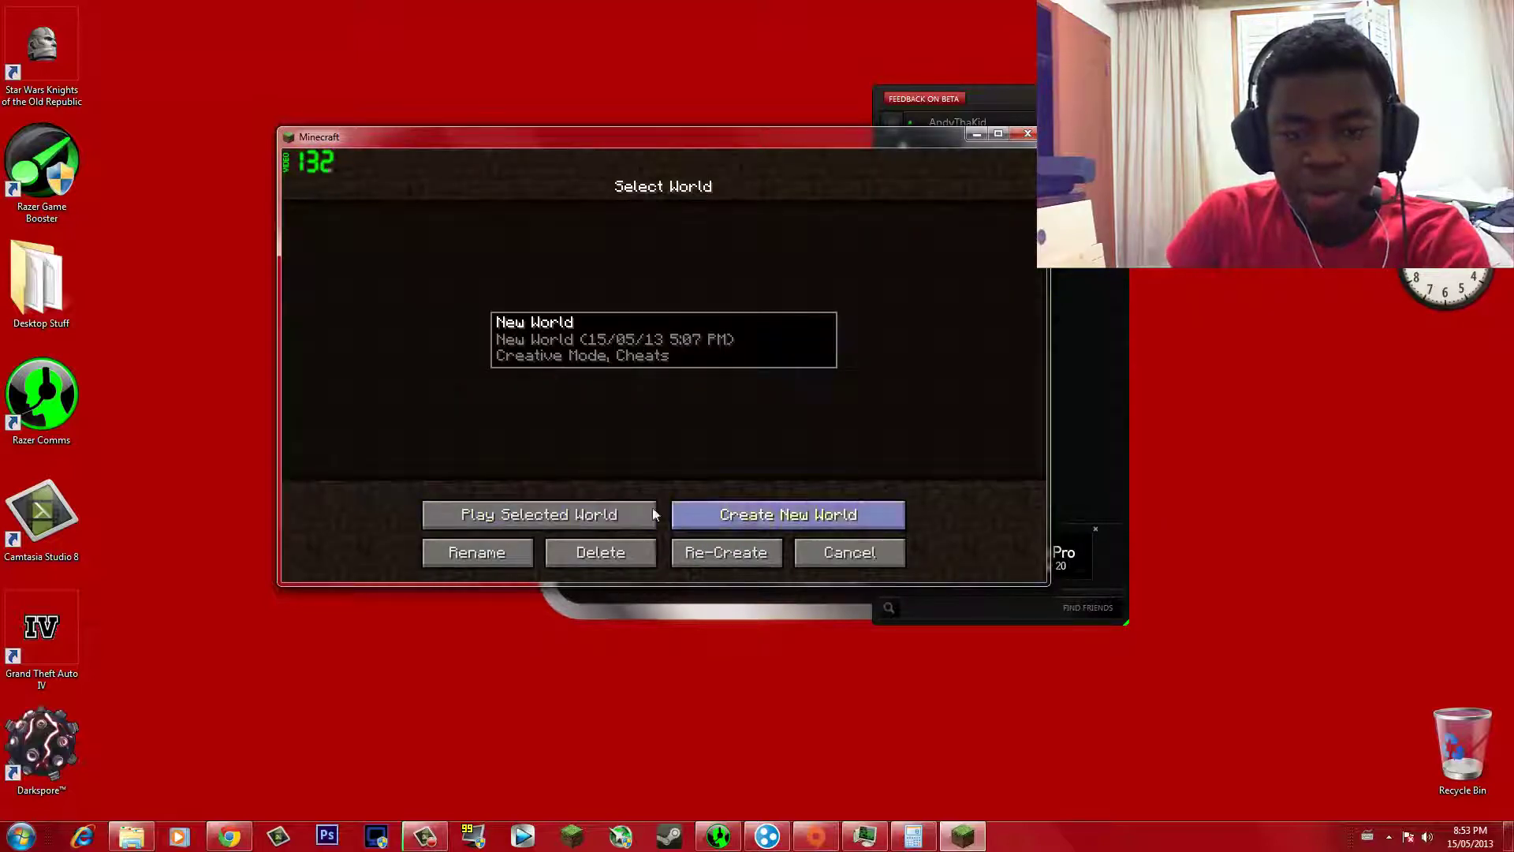
{"action": "left_click", "coordinate": [592, 514]}
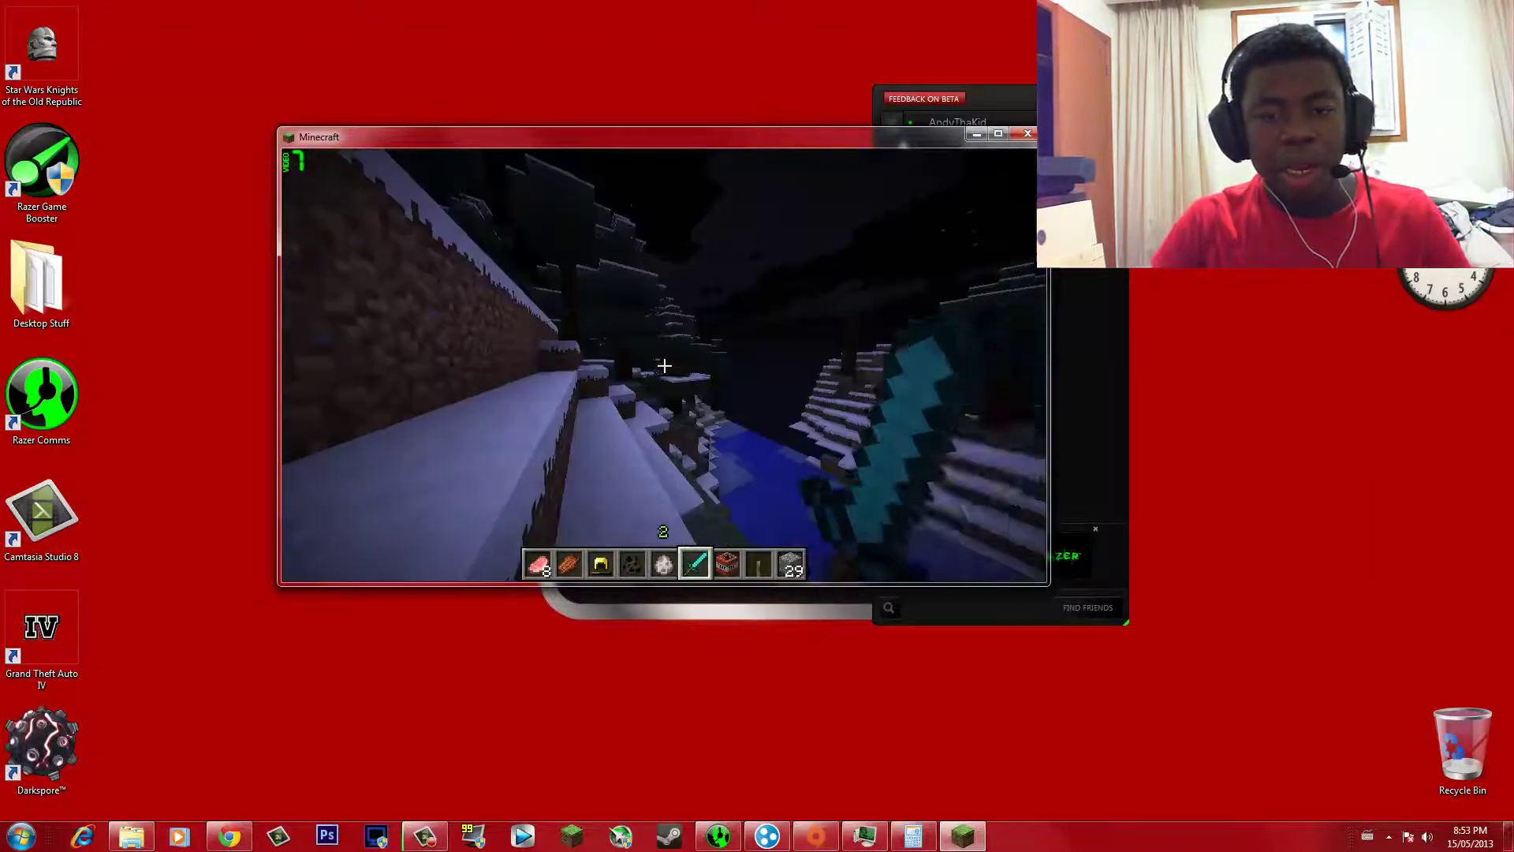
- Pause Minecraft, open a chat with the online friend, and start a voice call
{"action": "key", "text": "Escape"}
{"action": "left_click", "coordinate": [731, 844]}
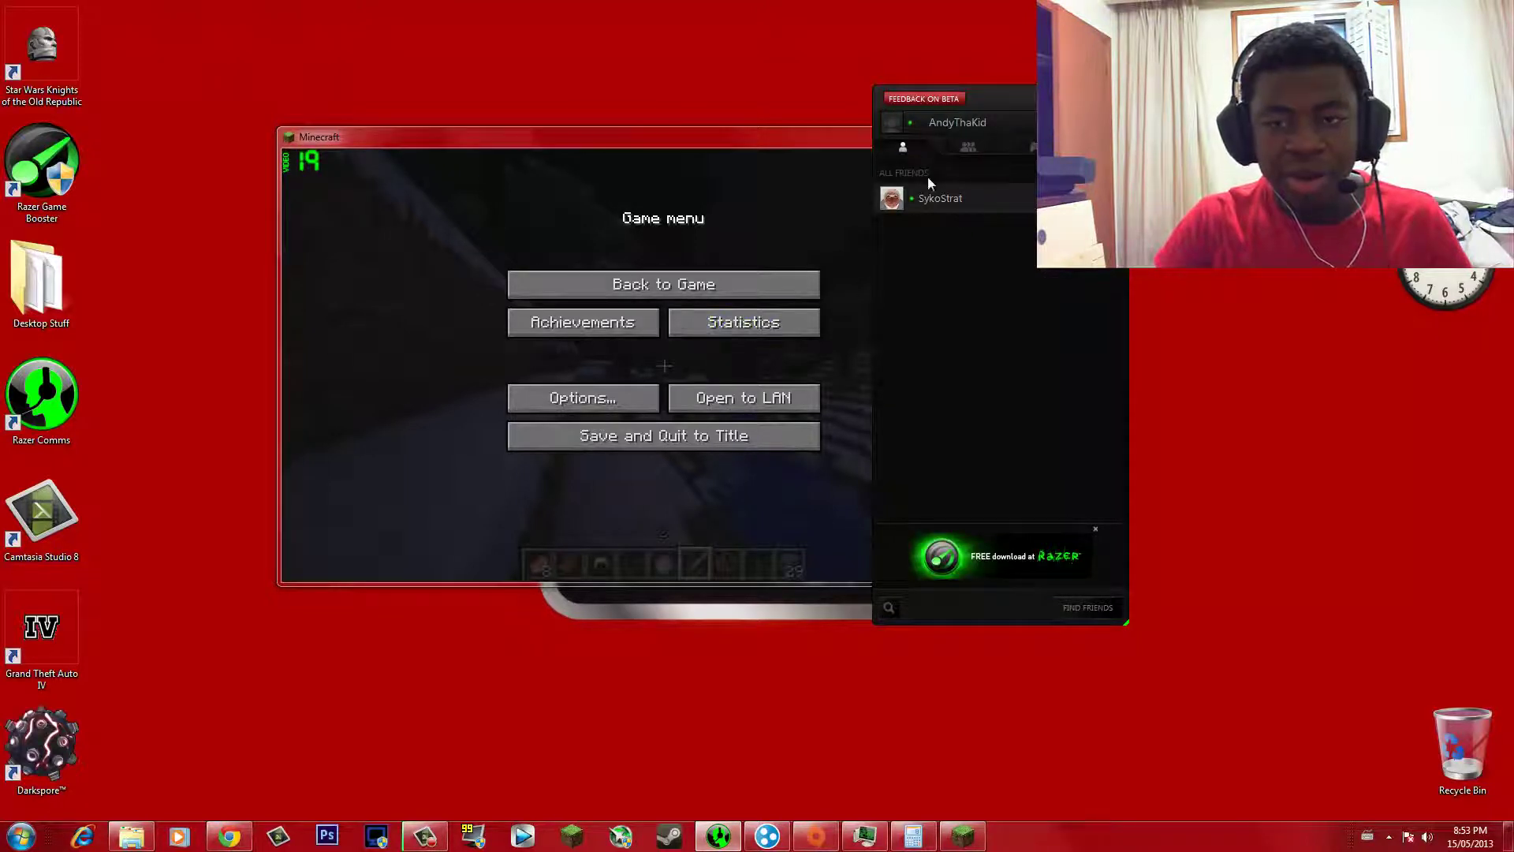
{"action": "double_click", "coordinate": [940, 200]}
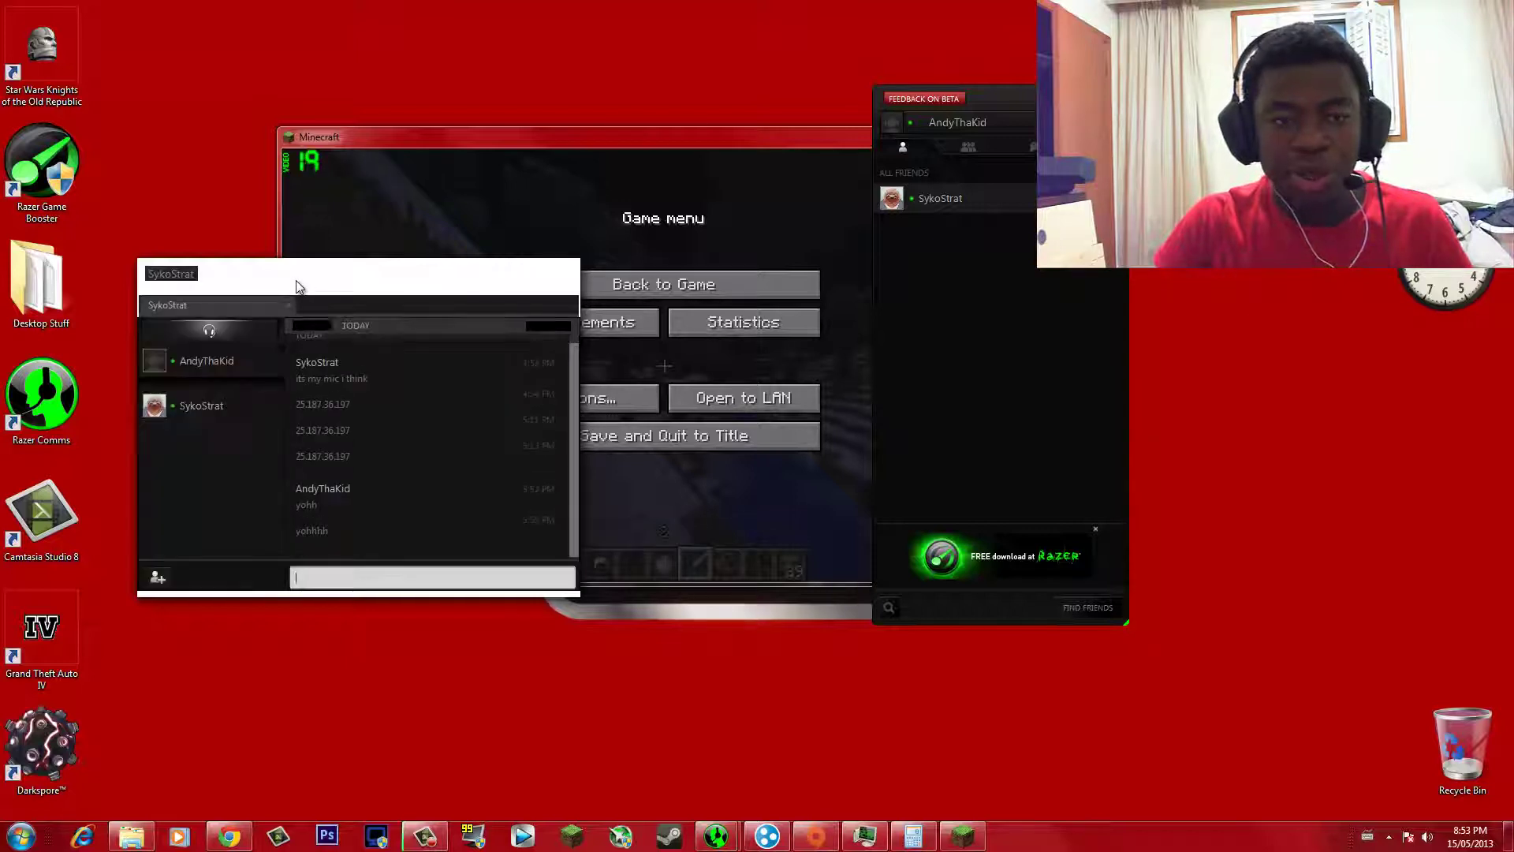
{"action": "left_click_drag", "start_coordinate": [286, 271], "coordinate": [463, 265]}
{"action": "left_click", "coordinate": [383, 322]}
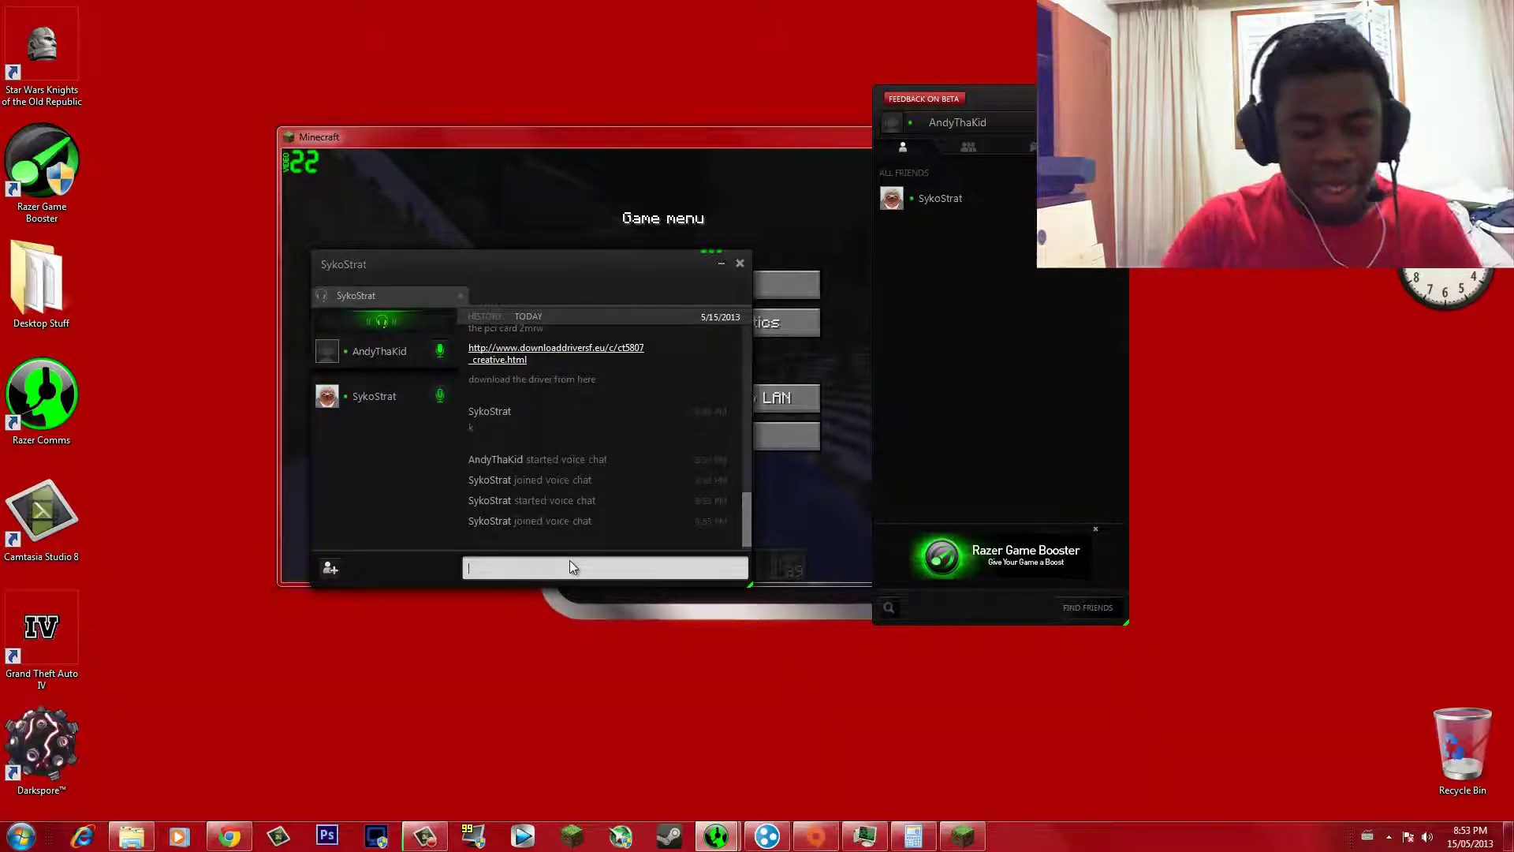
- Send the message 'yohh' and bring the paused game back to the front
{"action": "type", "text": "yohh"}
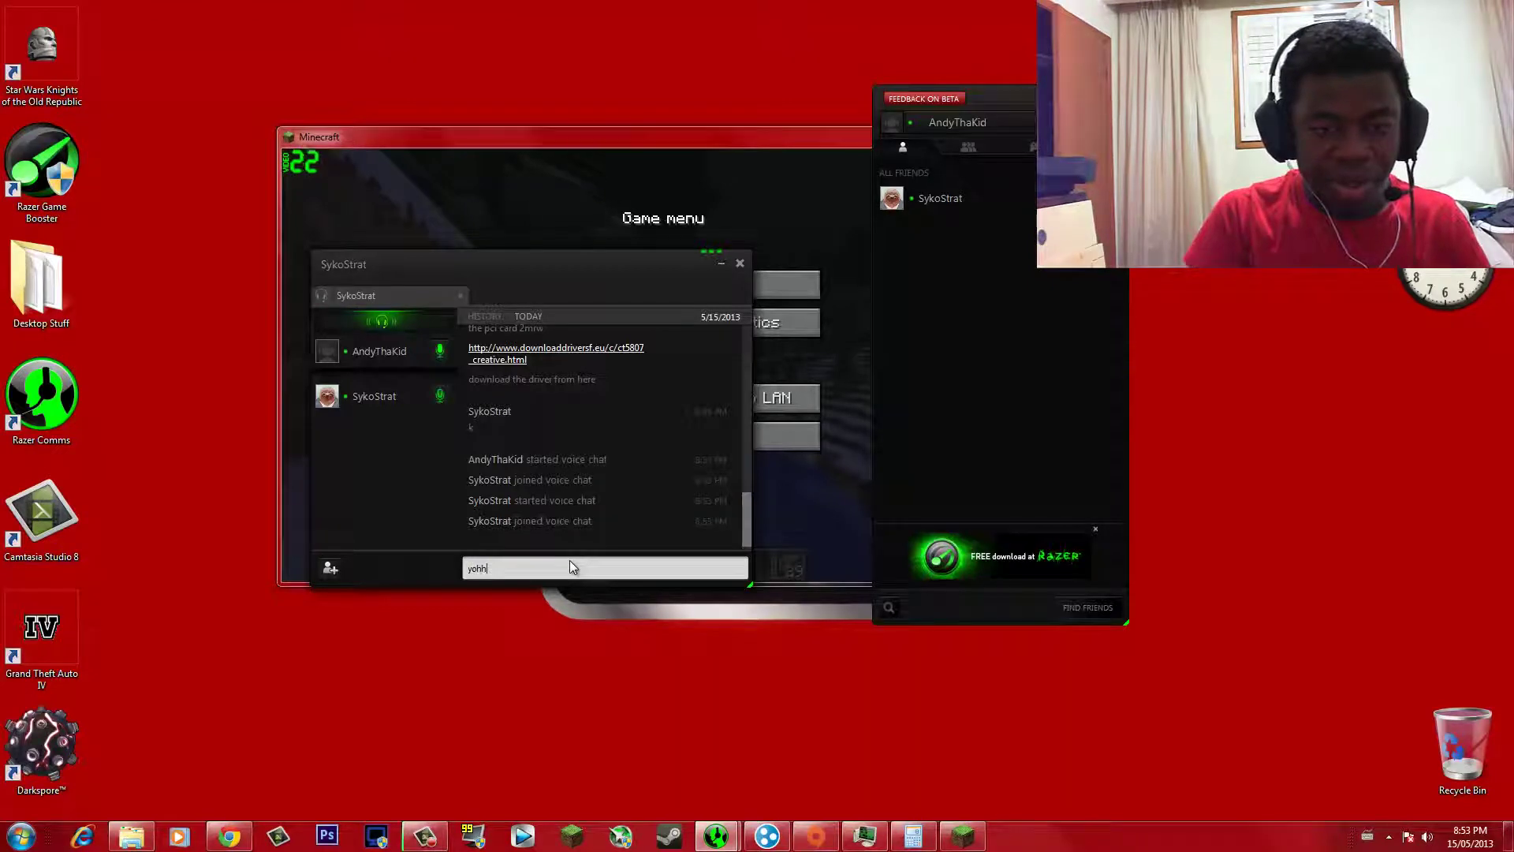
{"action": "key", "text": "Return"}
{"action": "left_click_drag", "start_coordinate": [514, 272], "coordinate": [1032, 271]}
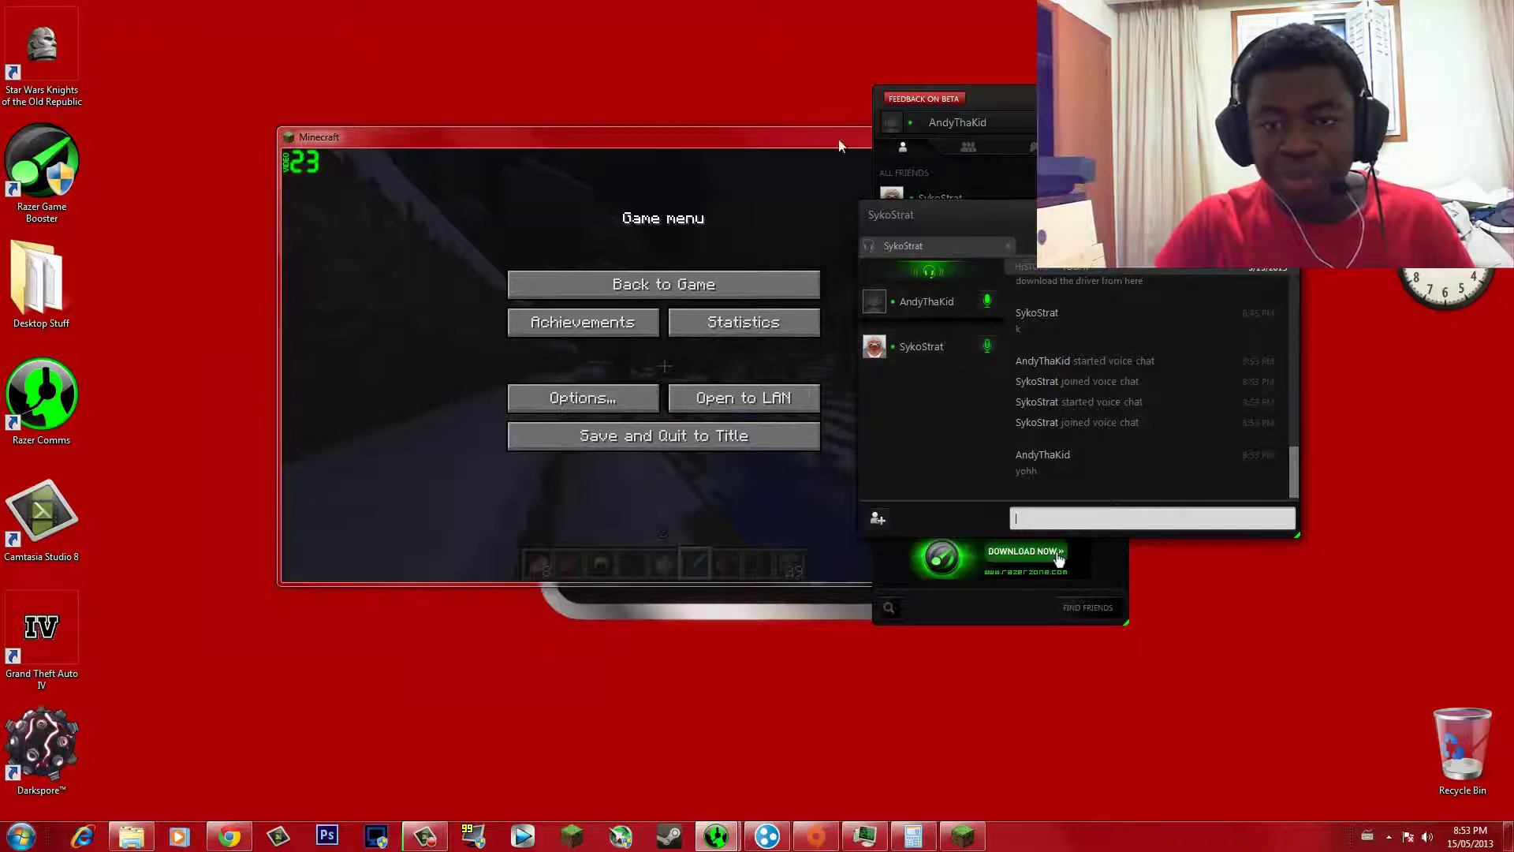
{"action": "left_click_drag", "start_coordinate": [717, 139], "coordinate": [721, 11]}
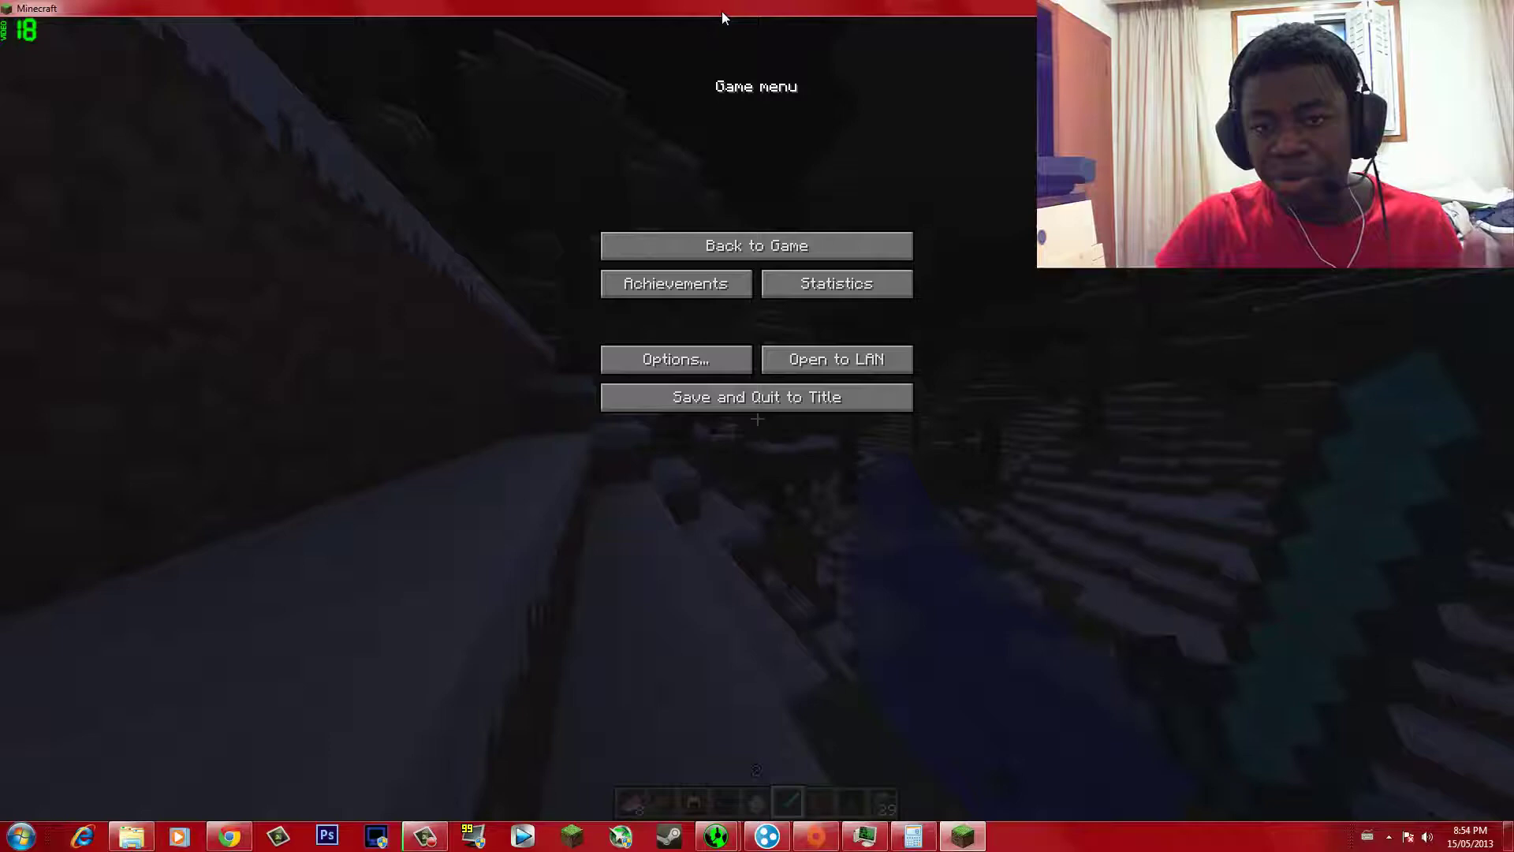
- Return to the game, walk forward onto the snowy step, then pause to the Game menu
{"action": "left_click", "coordinate": [777, 245]}
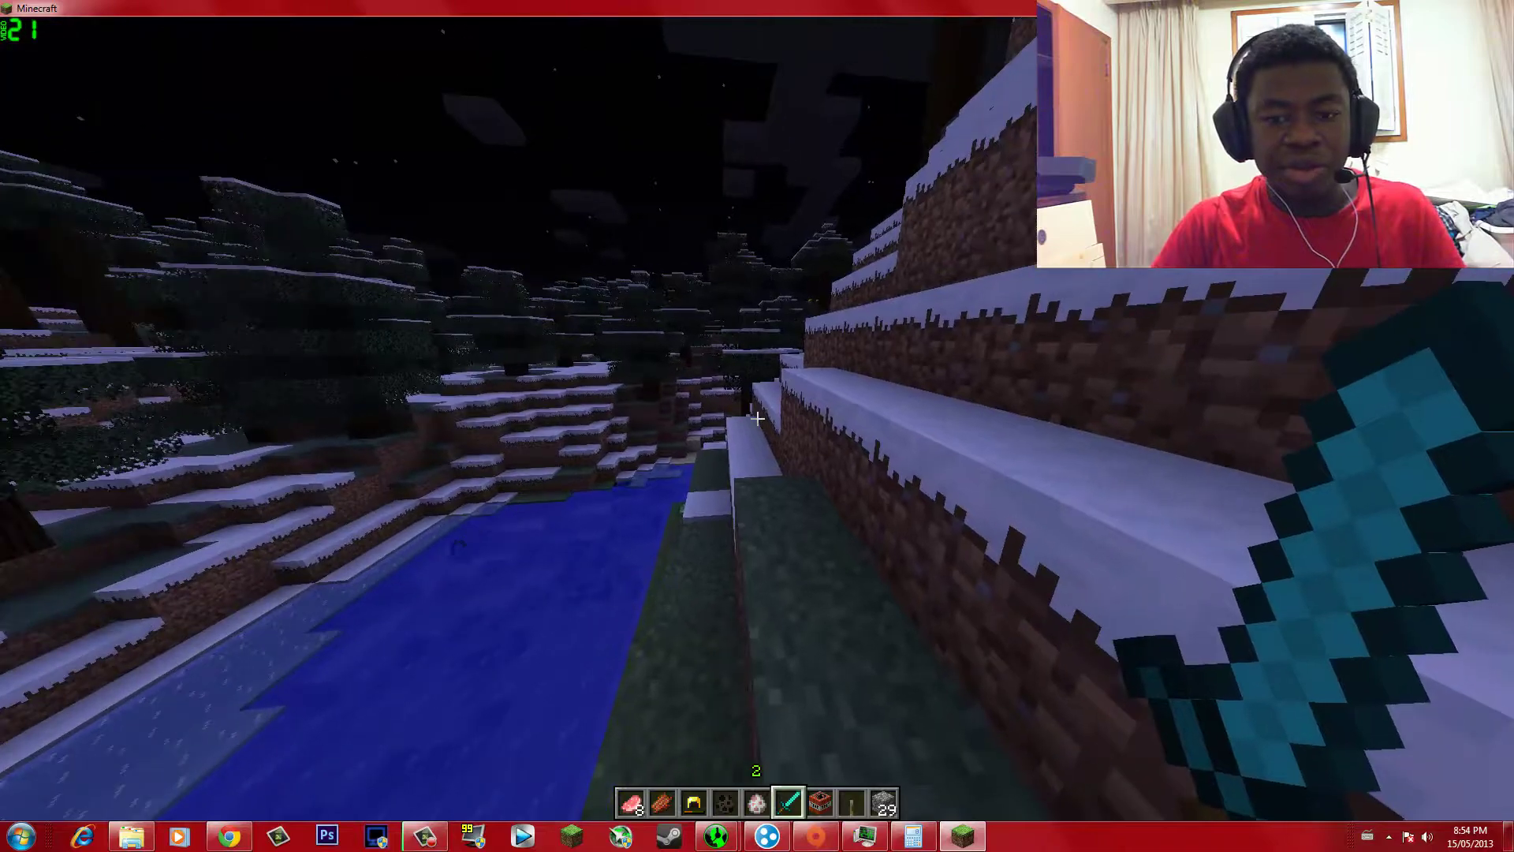
{"action": "key", "text": "w"}
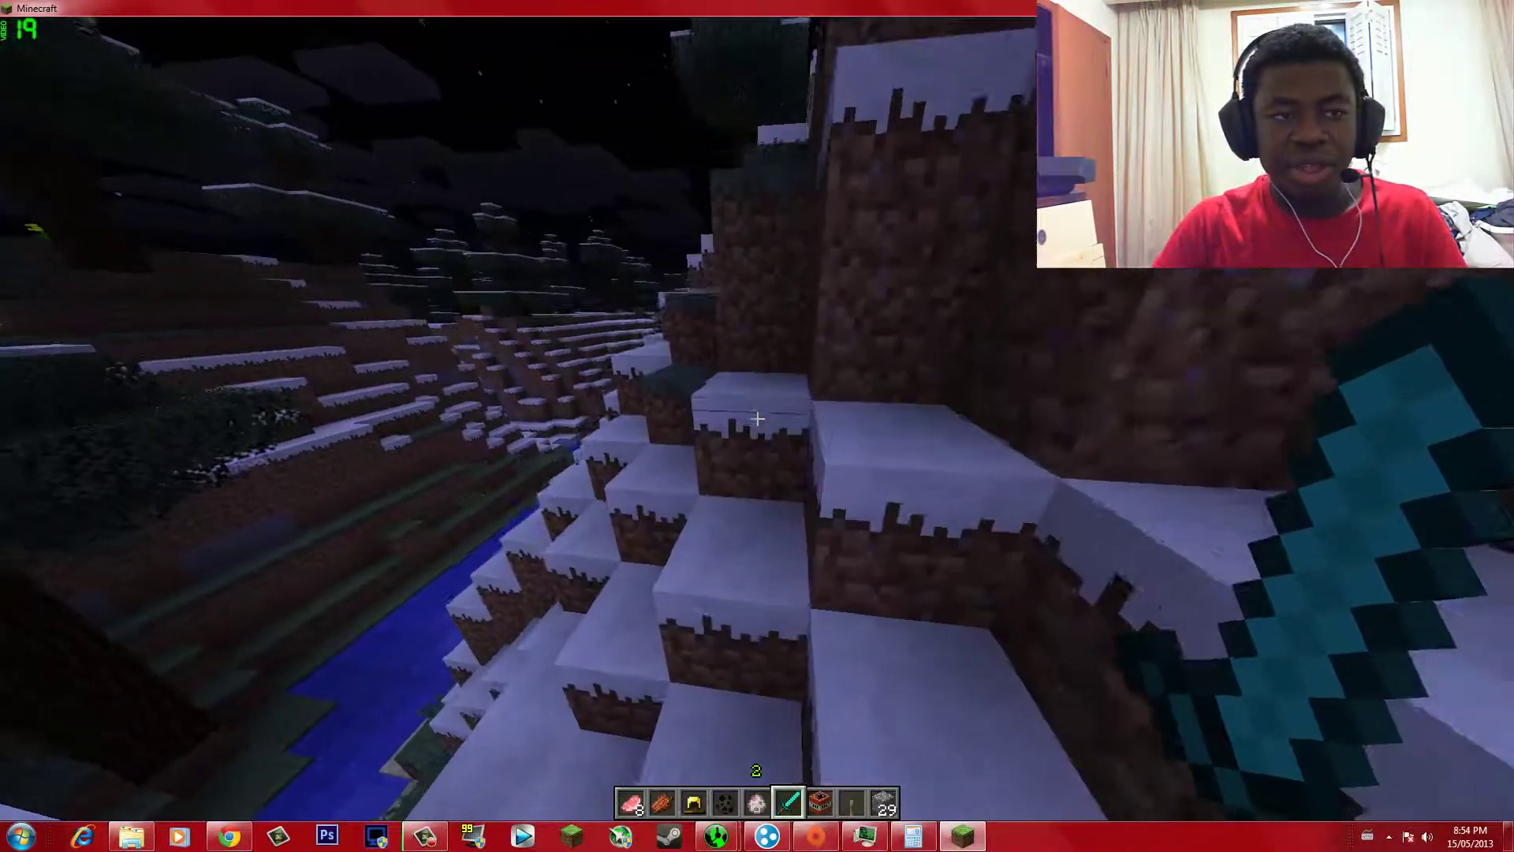
{"action": "key", "text": "Escape"}
- Take Minecraft out of fullscreen and arrange it left of the Razer Comms friends list
{"action": "key", "text": "F11"}
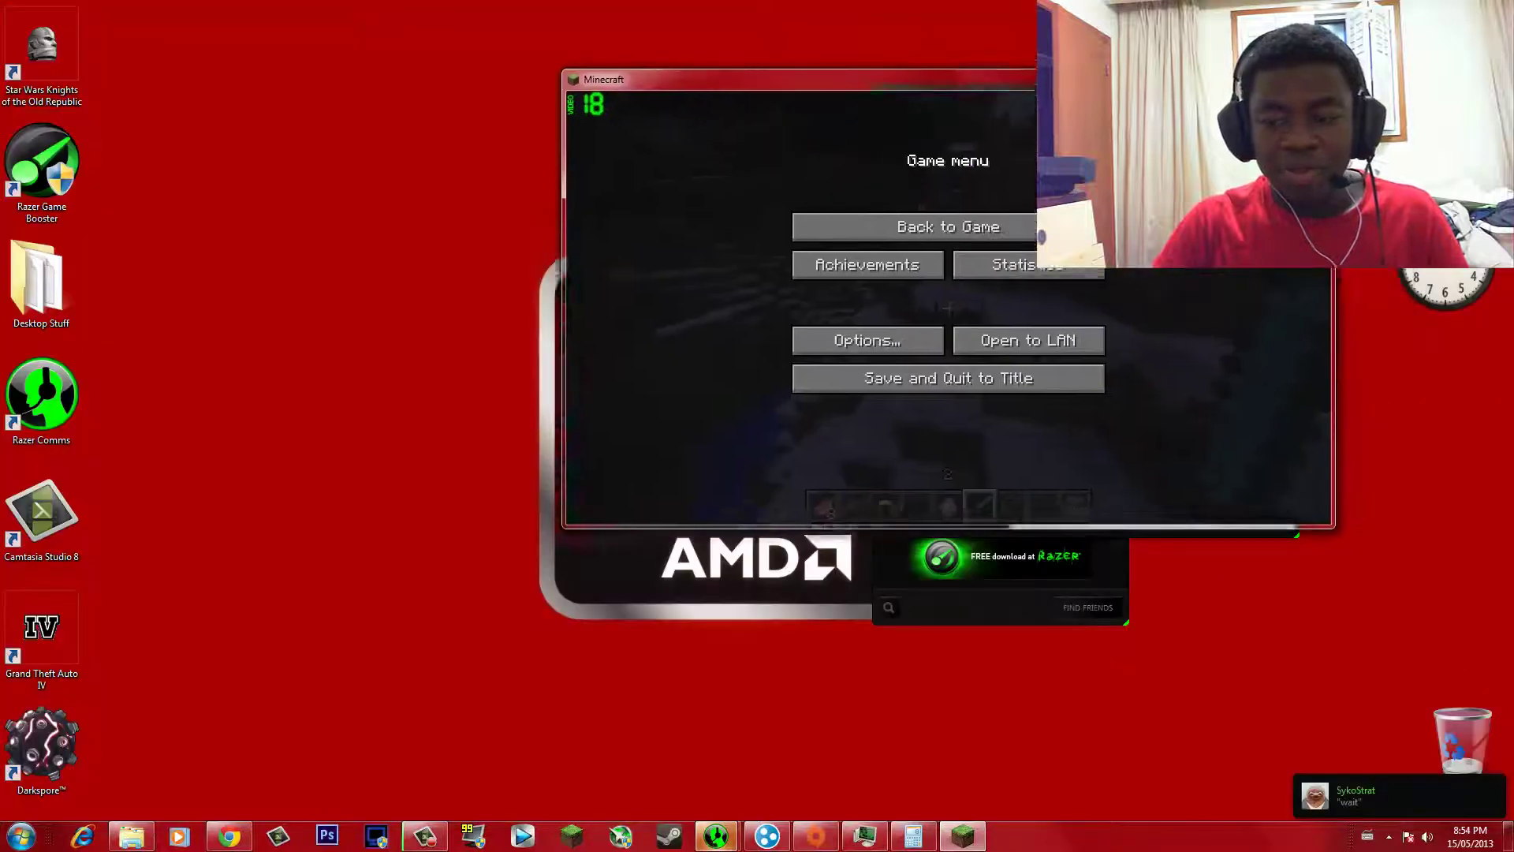
{"action": "left_click_drag", "start_coordinate": [1115, 75], "coordinate": [787, 123]}
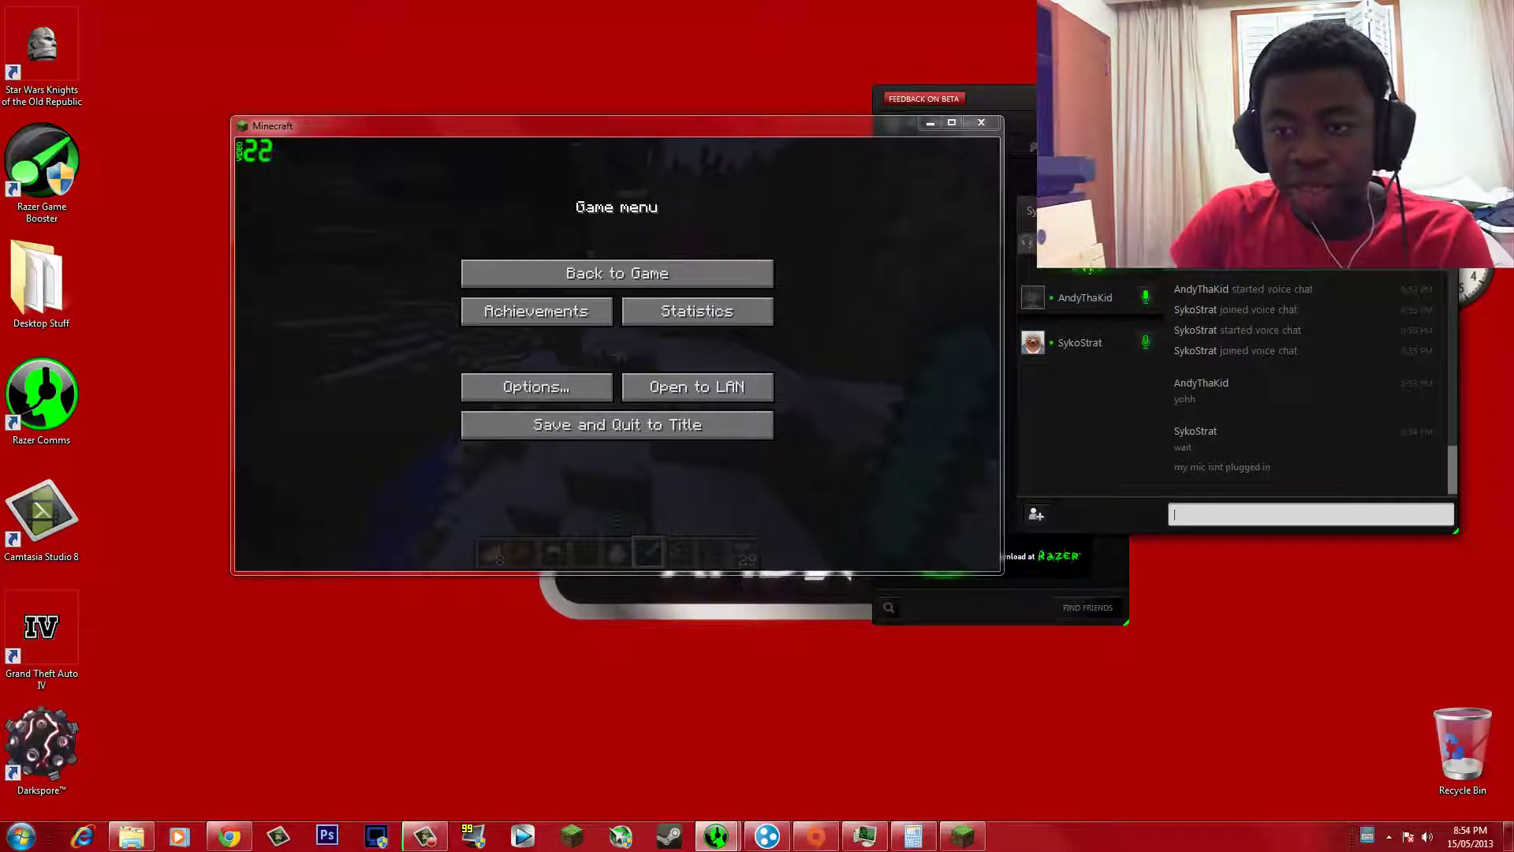
{"action": "left_click_drag", "start_coordinate": [1028, 98], "coordinate": [1102, 56]}
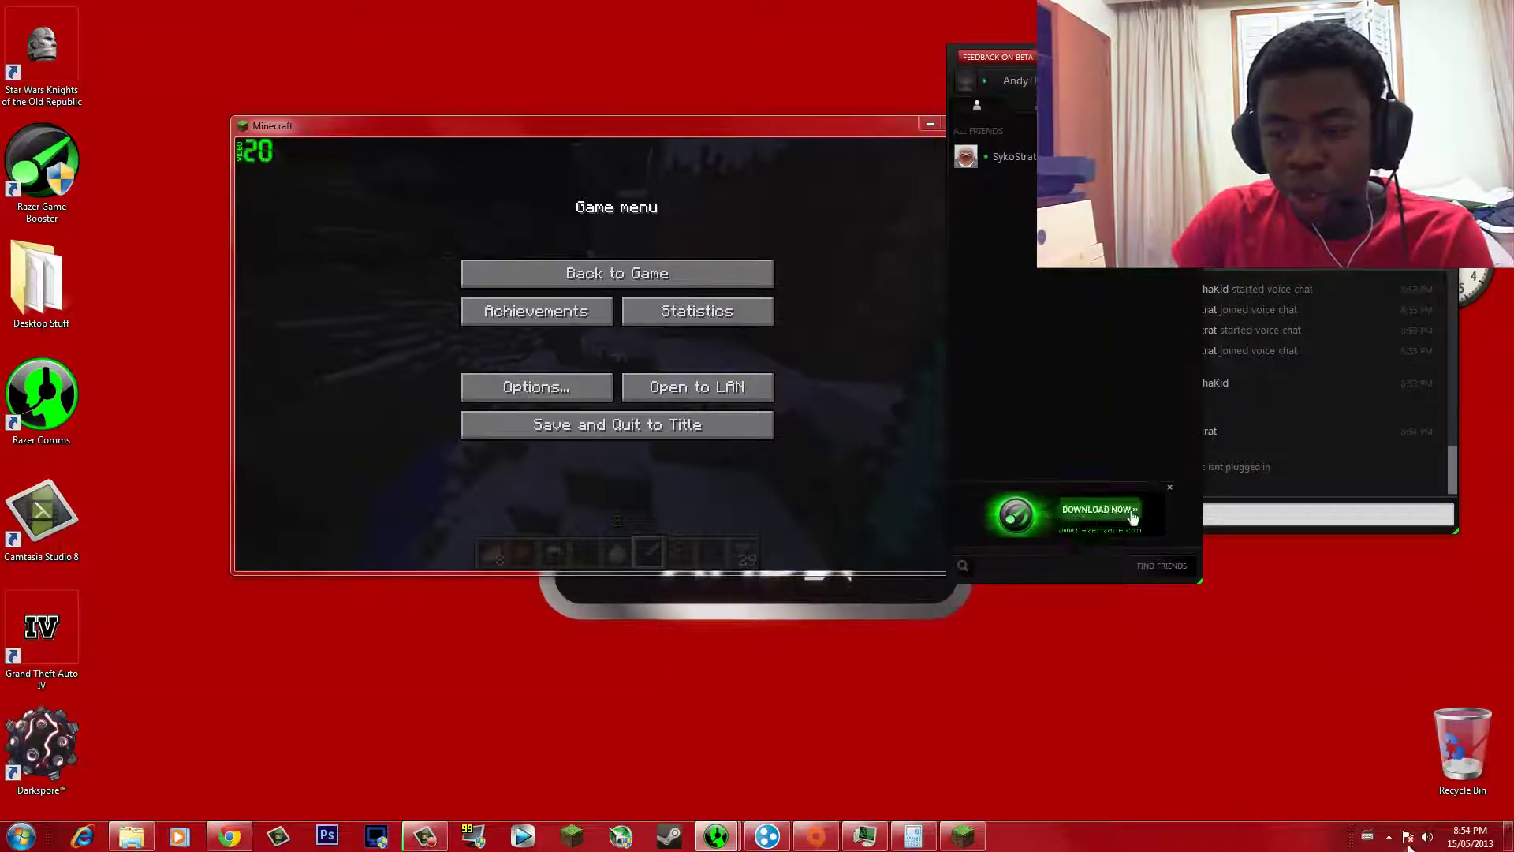
- Check the system volume levels from the taskbar tray twice
{"action": "left_click", "coordinate": [1431, 843]}
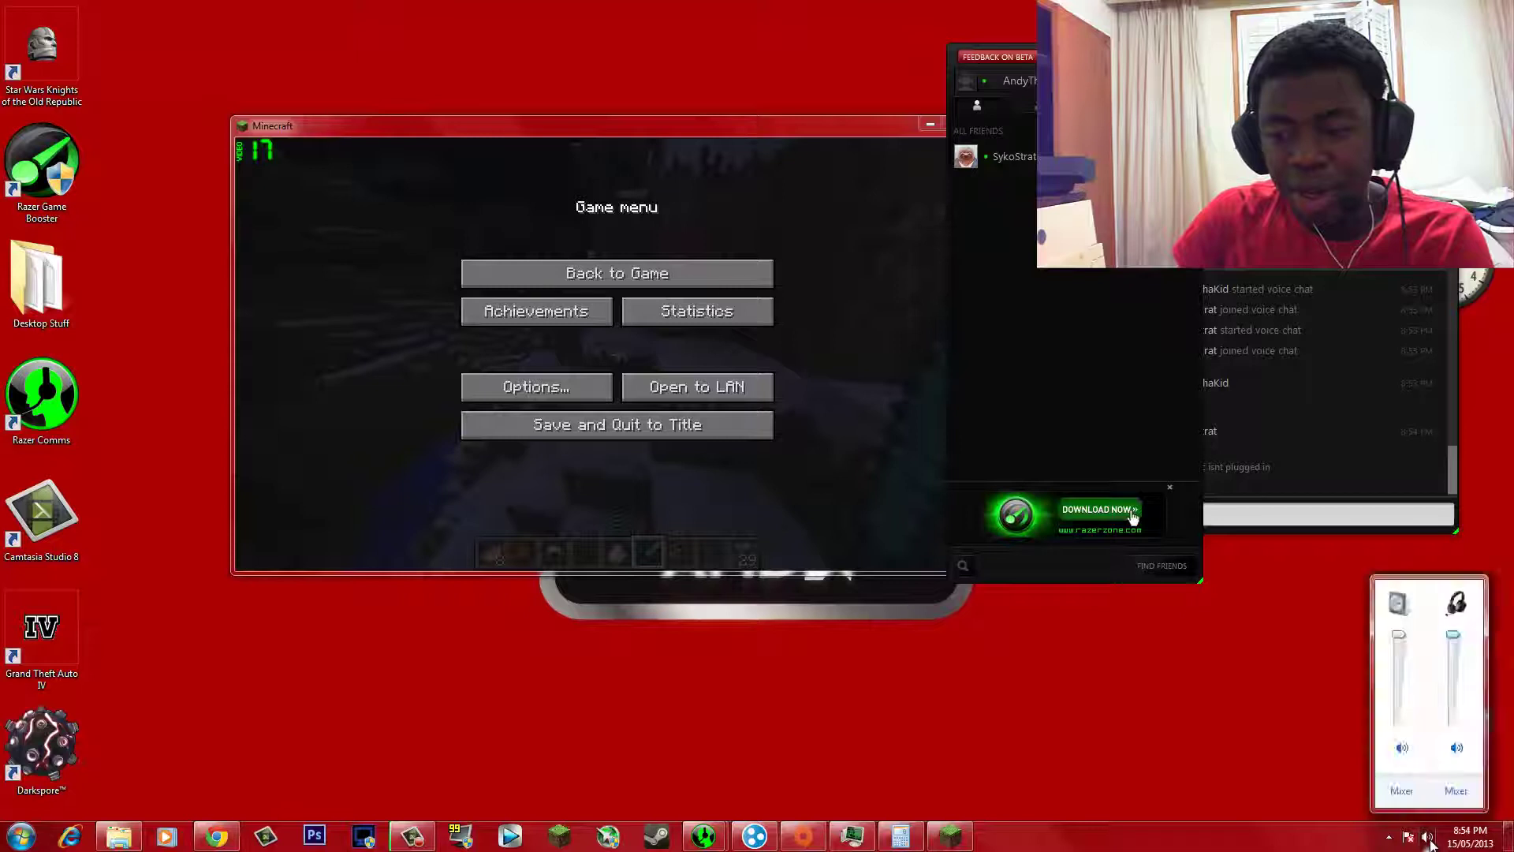
{"action": "left_click", "coordinate": [1427, 843]}
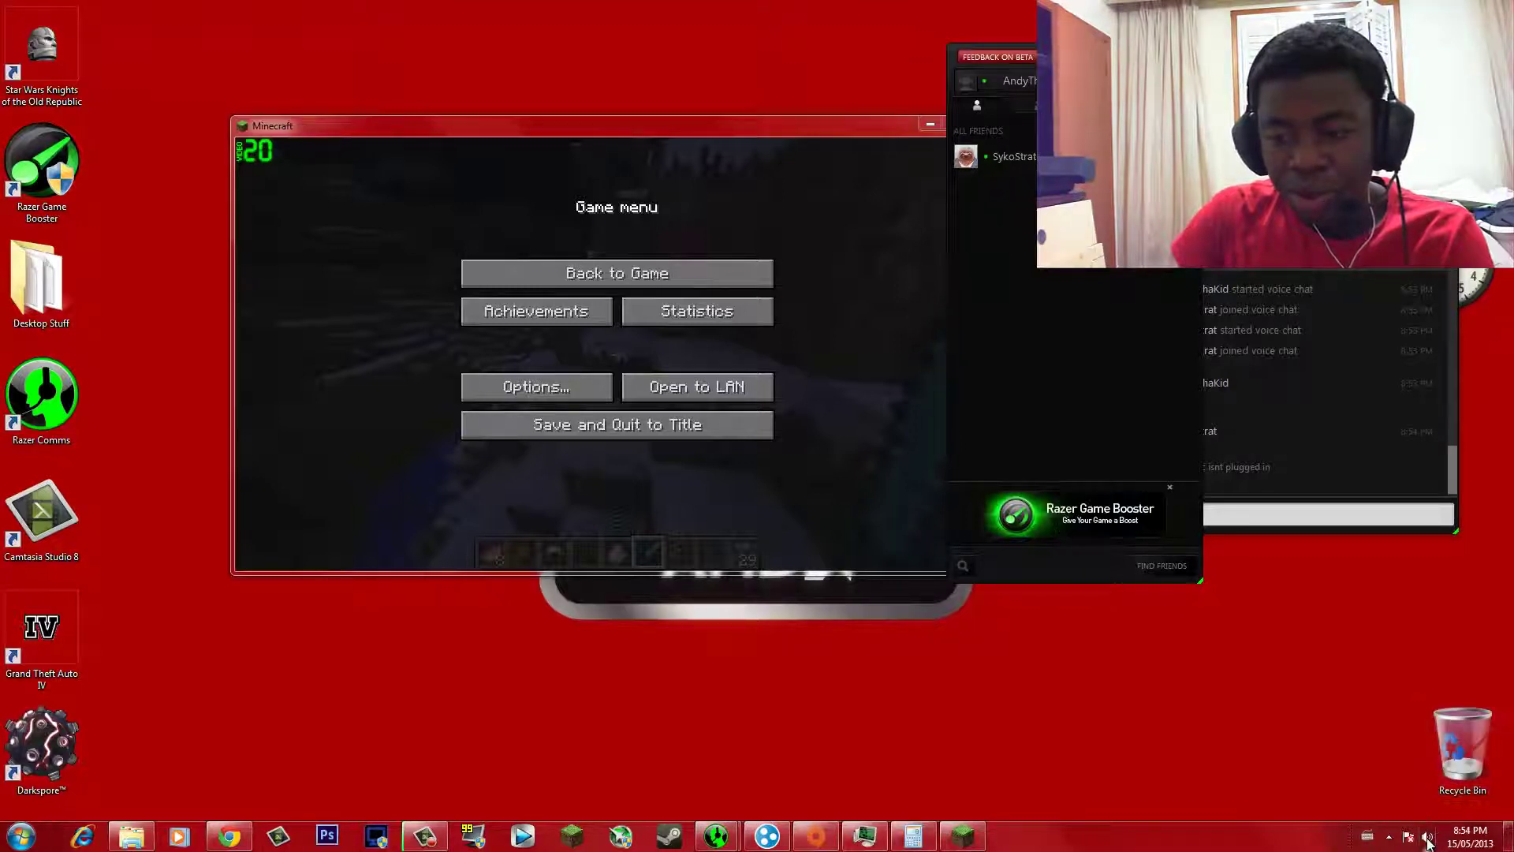
{"action": "left_click", "coordinate": [1429, 843]}
{"action": "left_click", "coordinate": [1429, 802]}
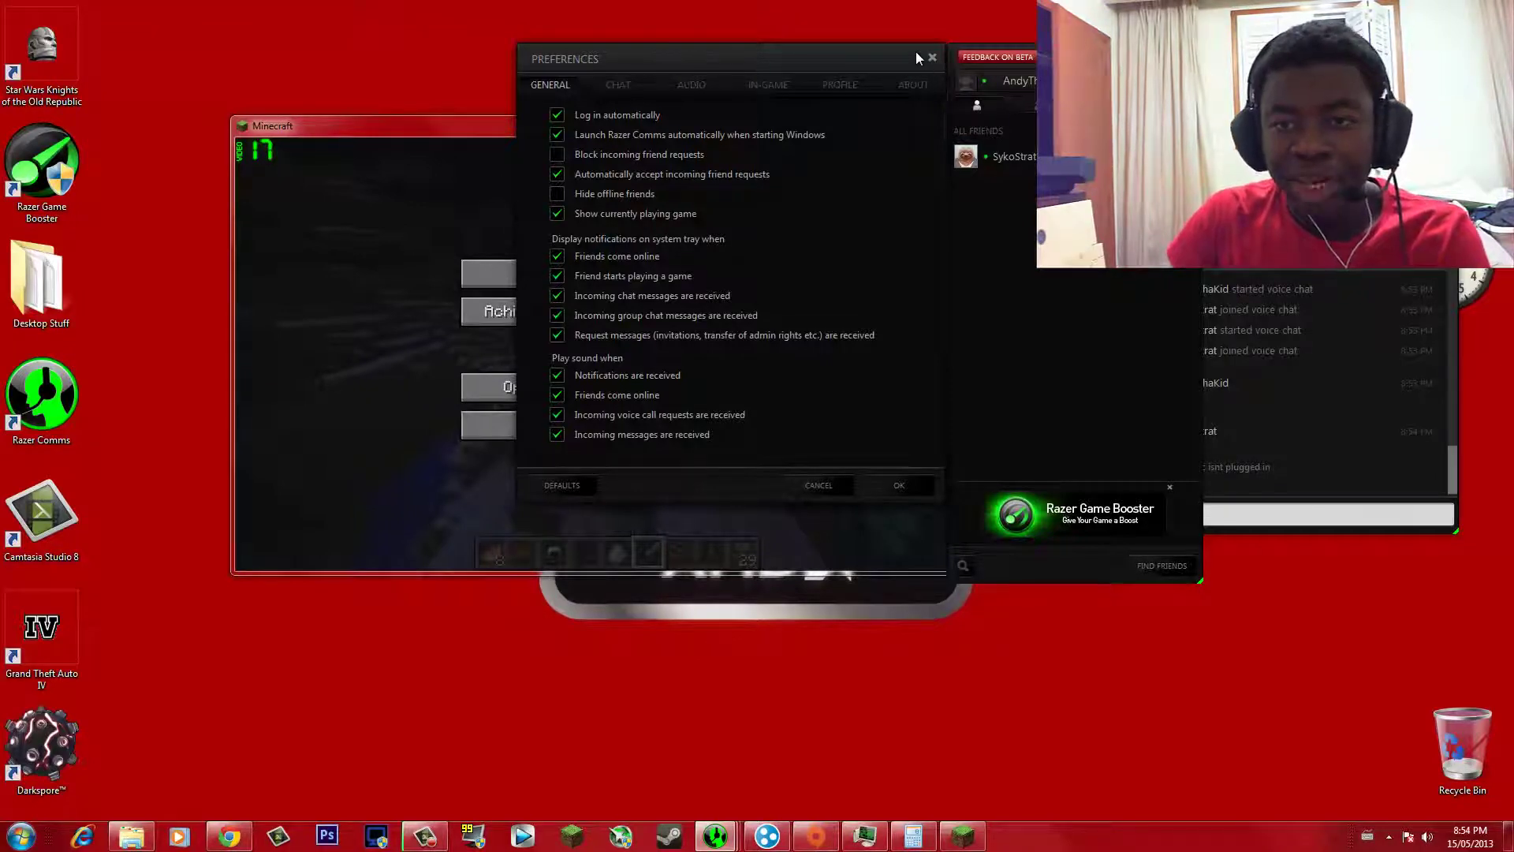
- Close the Razer Comms Preferences window and reveal the hidden tray icons
{"action": "left_click", "coordinate": [933, 57]}
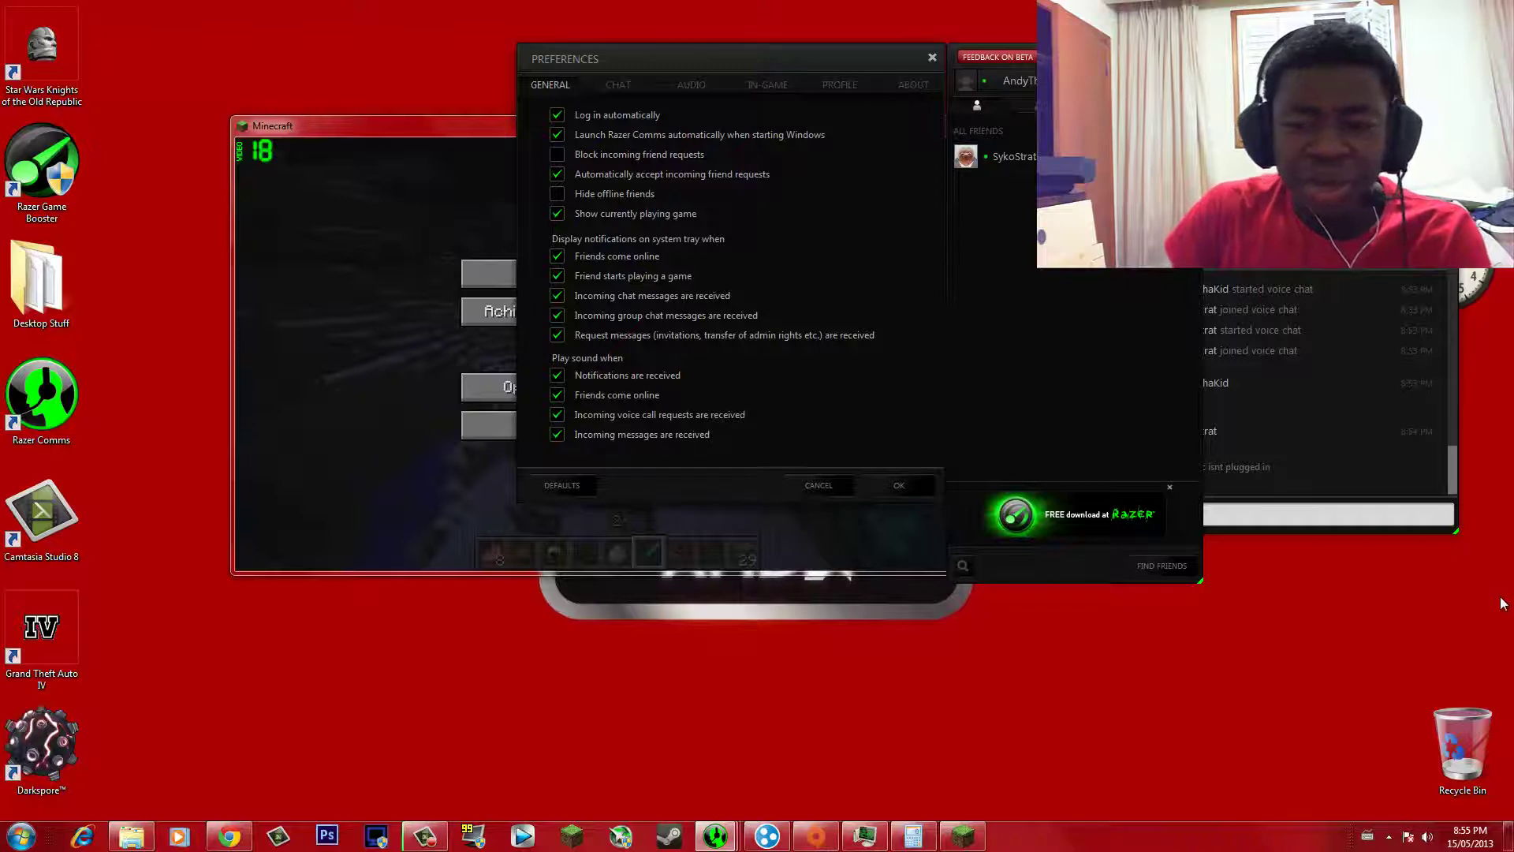
{"action": "left_click", "coordinate": [1387, 837]}
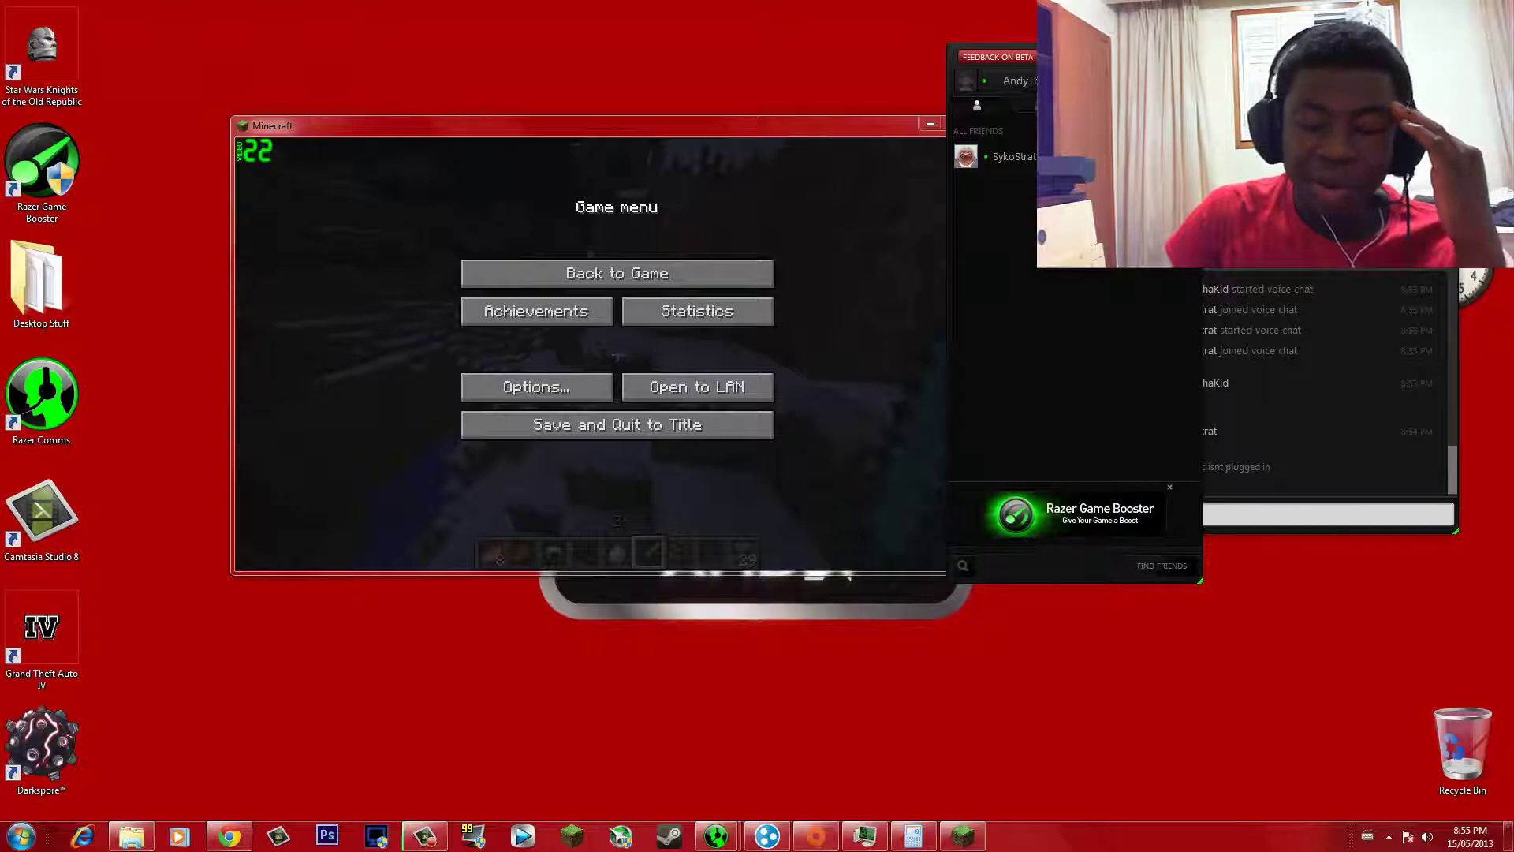
- Shift the paused Minecraft window around and settle it lower-left, beside the Razer Comms panel
{"action": "mouse_move", "coordinate": [754, 135]}
{"action": "left_mouse_down"}
{"action": "mouse_move", "coordinate": [681, 148]}
{"action": "mouse_move", "coordinate": [738, 148]}
{"action": "left_mouse_up"}
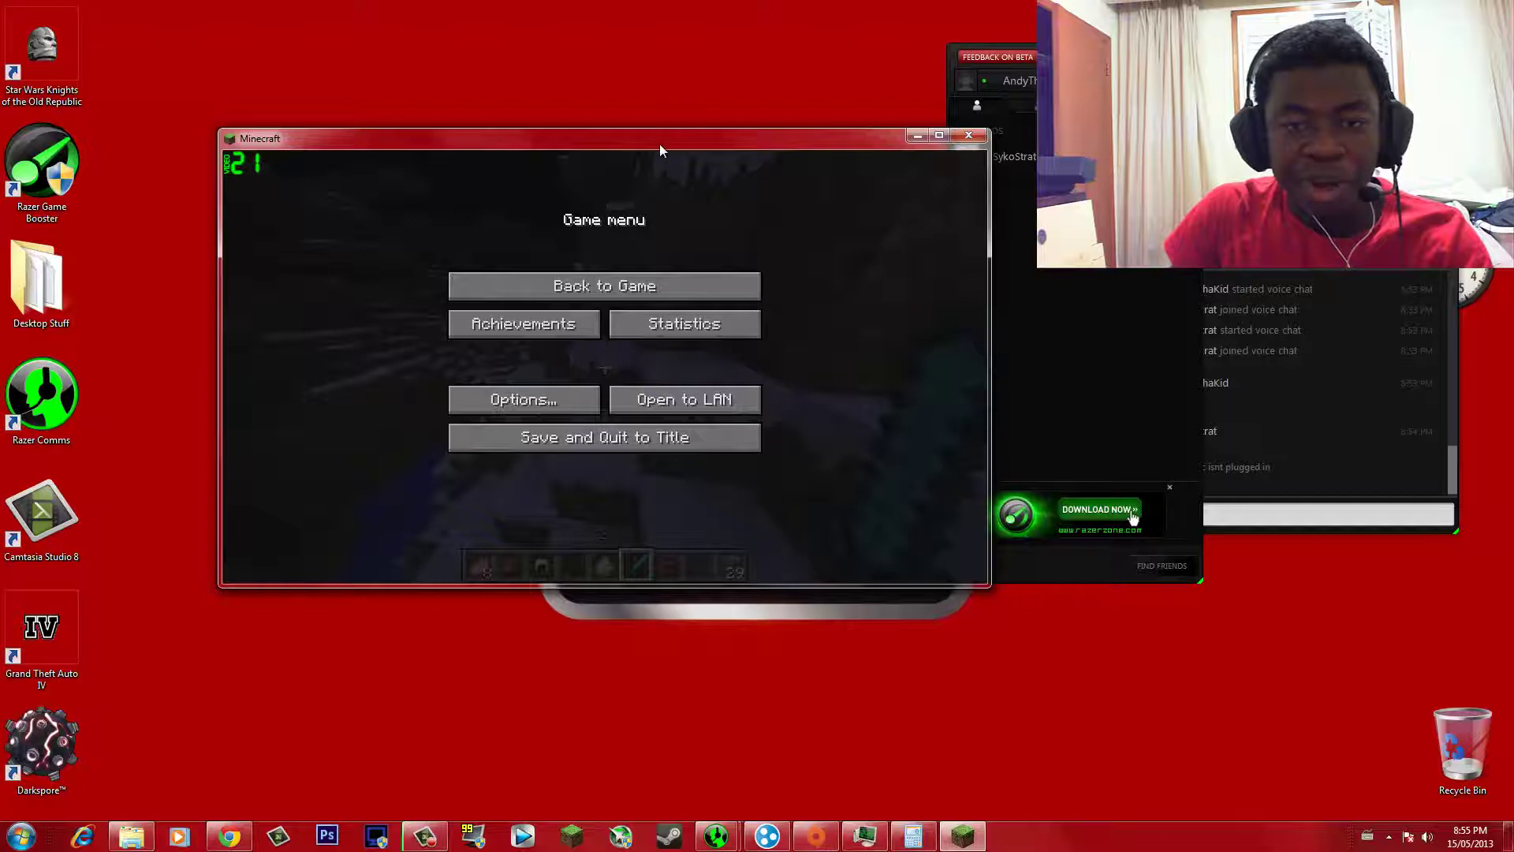
{"action": "left_click_drag", "start_coordinate": [660, 143], "coordinate": [740, 136]}
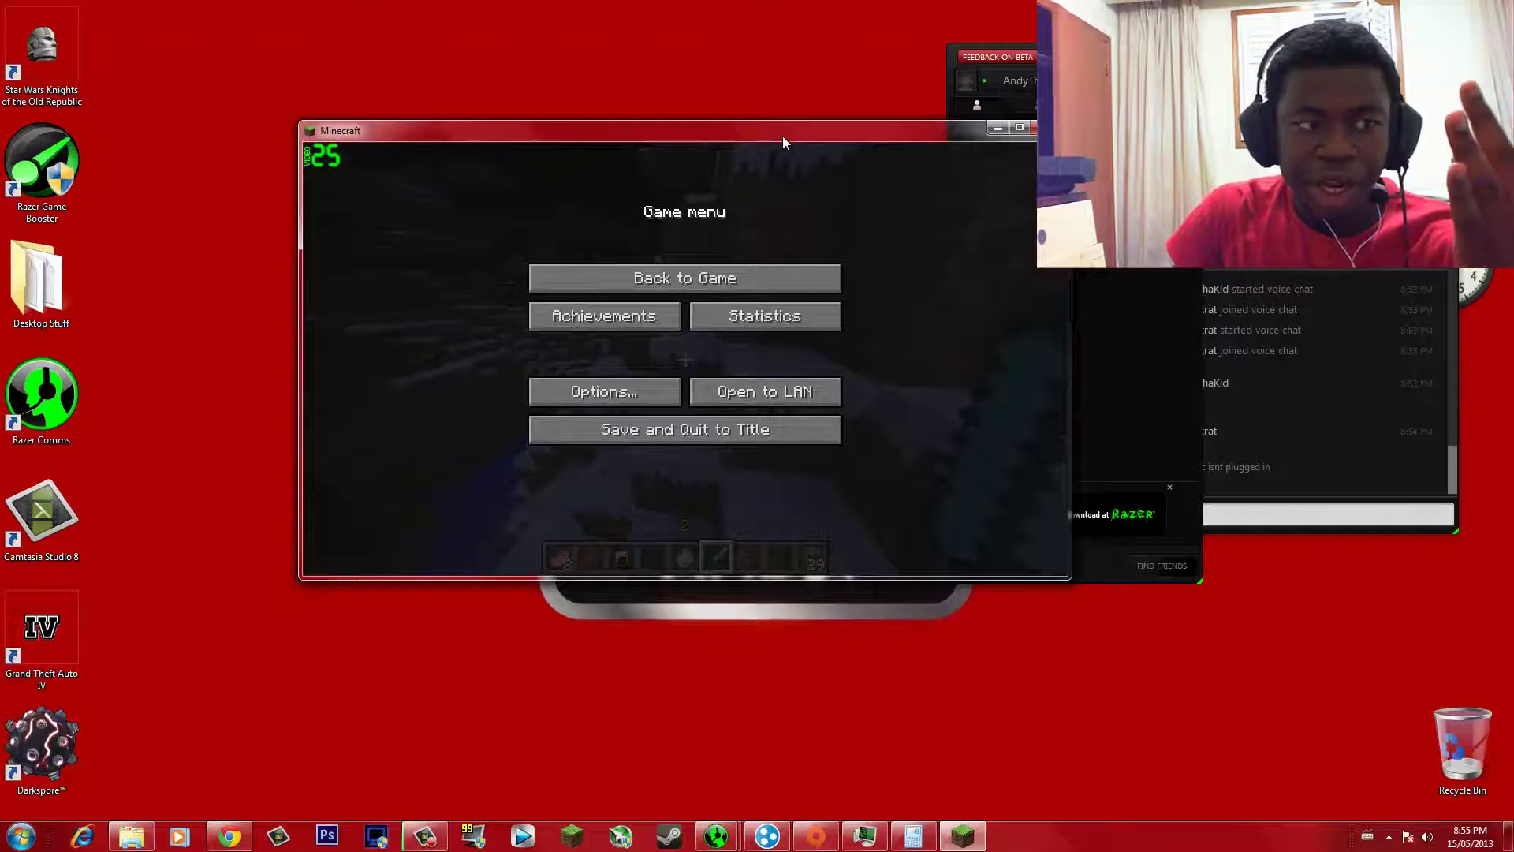
{"action": "left_click_drag", "start_coordinate": [781, 135], "coordinate": [806, 191]}
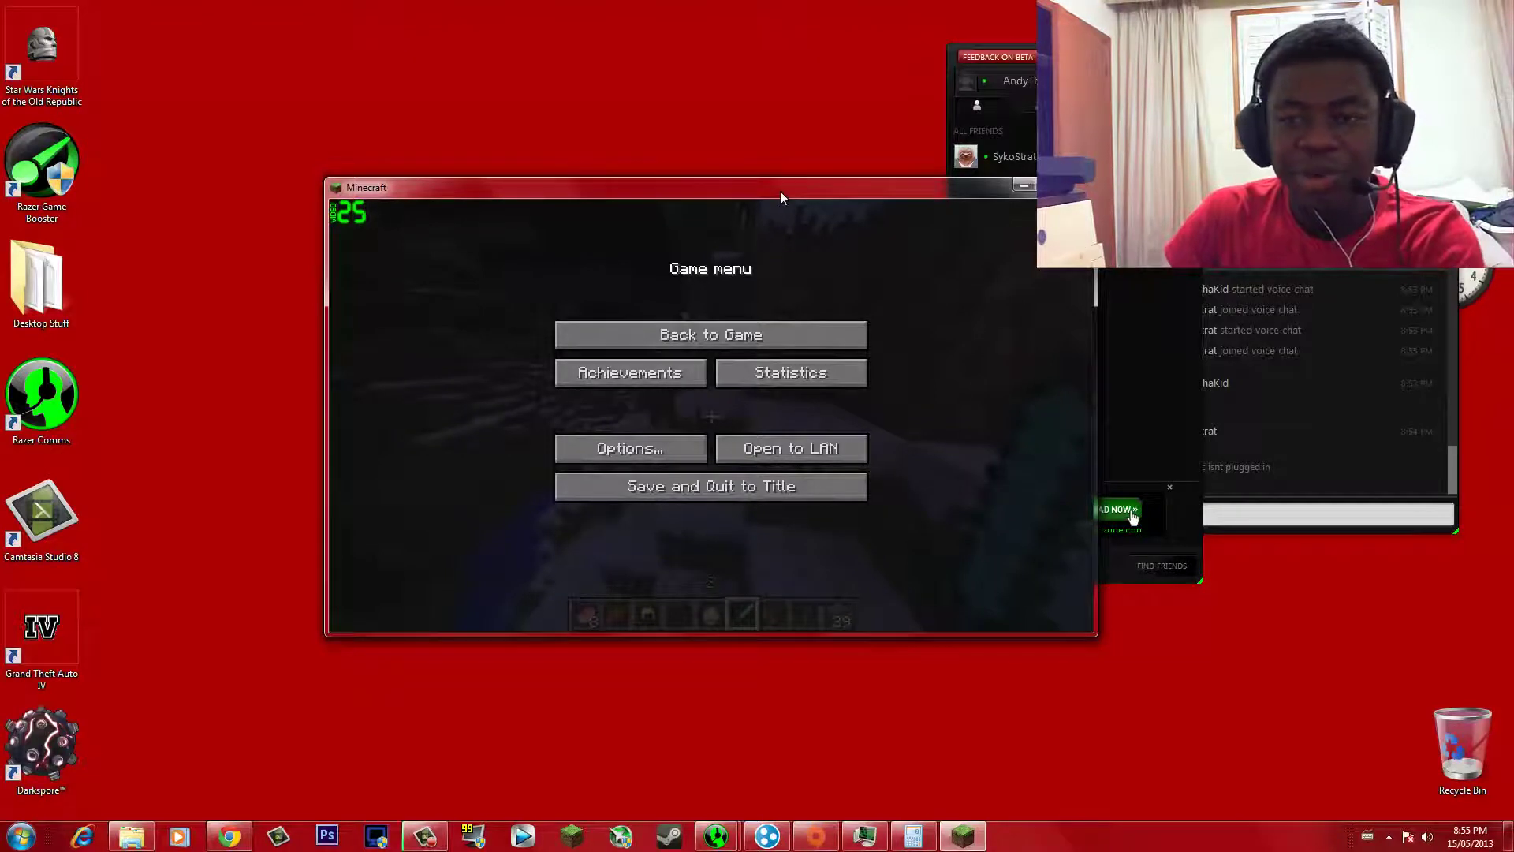
{"action": "left_click_drag", "start_coordinate": [746, 194], "coordinate": [608, 174]}
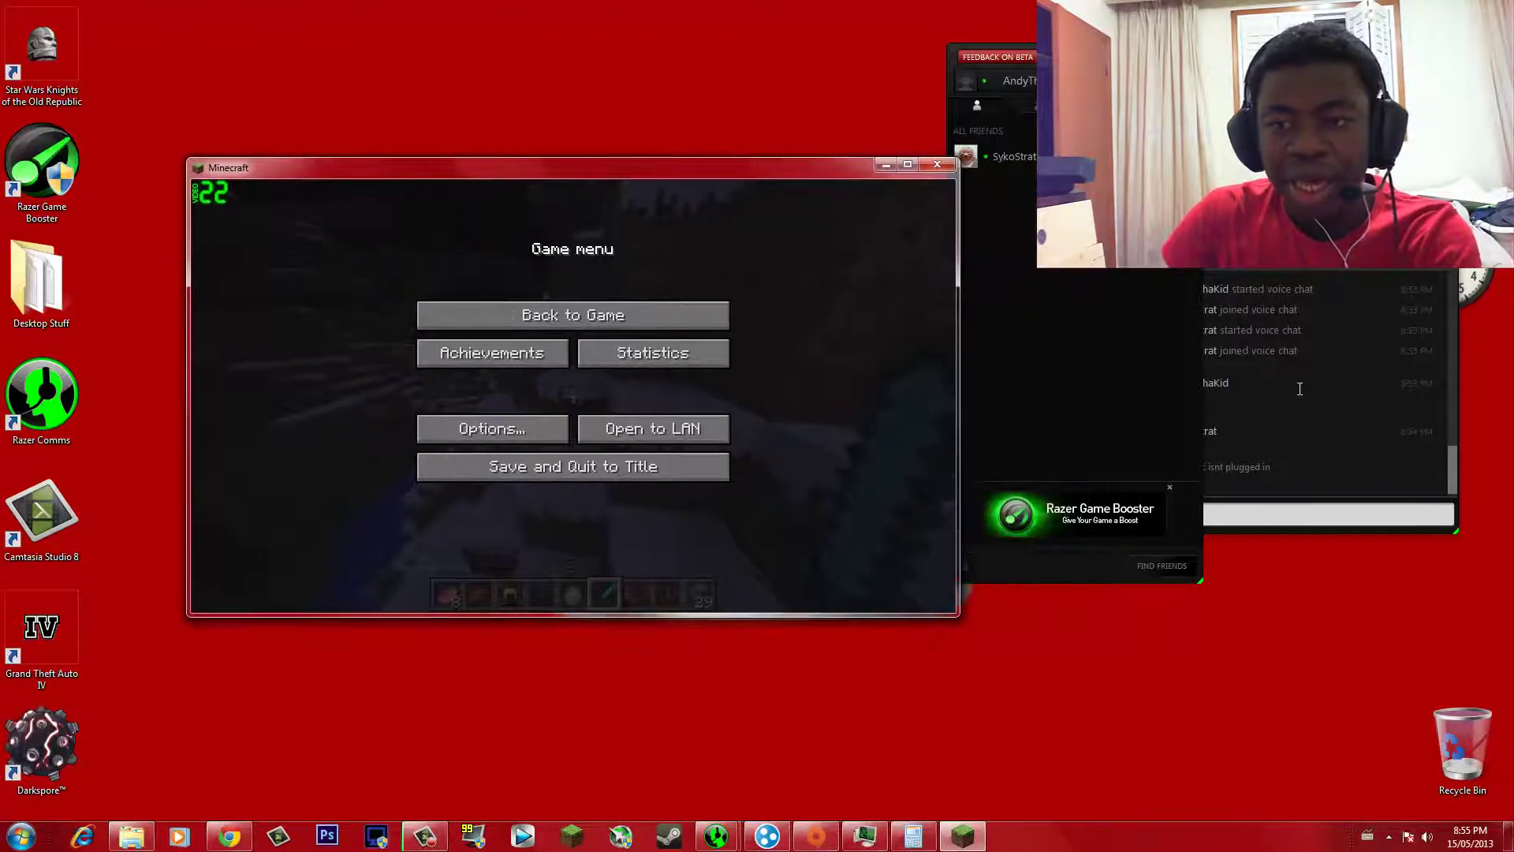